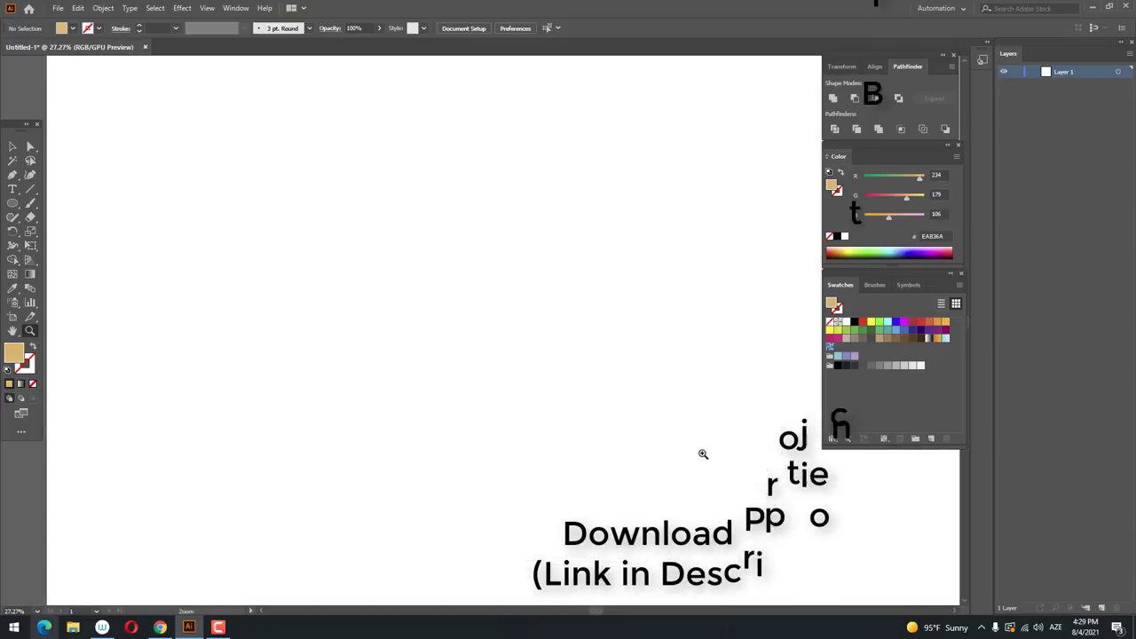
# Step: Draw a tall rectangle about 278 × 442 pt in the middle of the artboard
pyautogui.click(12, 202)
pyautogui.click(41, 206)
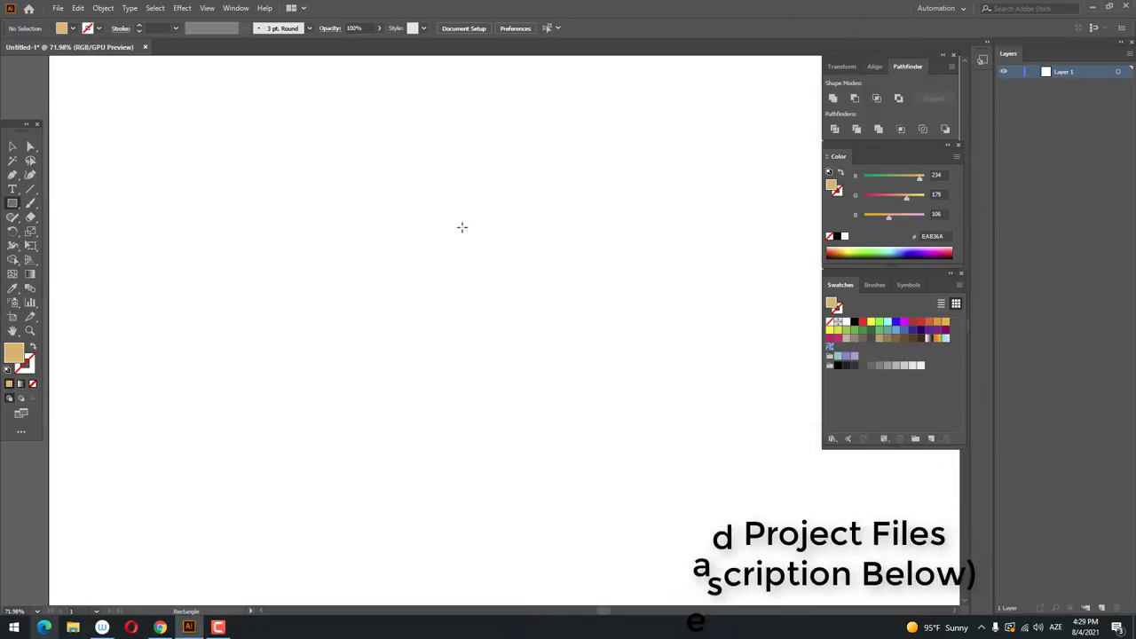
pyautogui.moveTo(453, 209); pyautogui.dragTo(586, 421)
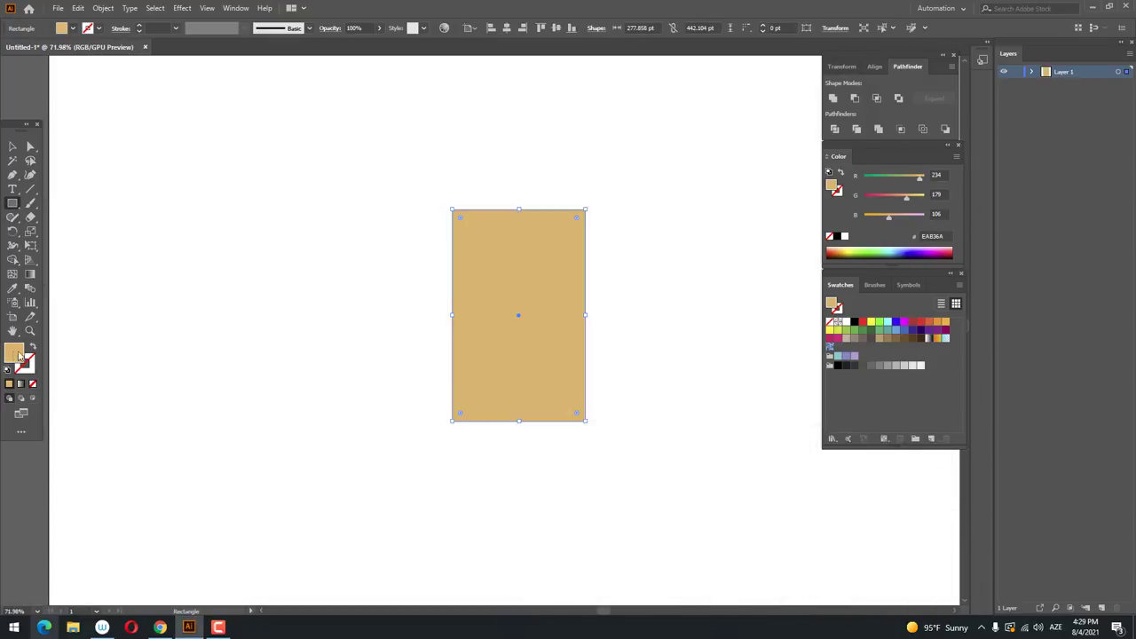
# Step: Fill the rectangle with red (RGB 244, 59, 59) and widen its top edge to about 377 pt with Perspective Distort
pyautogui.doubleClick(15, 353)
pyautogui.moveTo(792, 203); pyautogui.dragTo(807, 136)
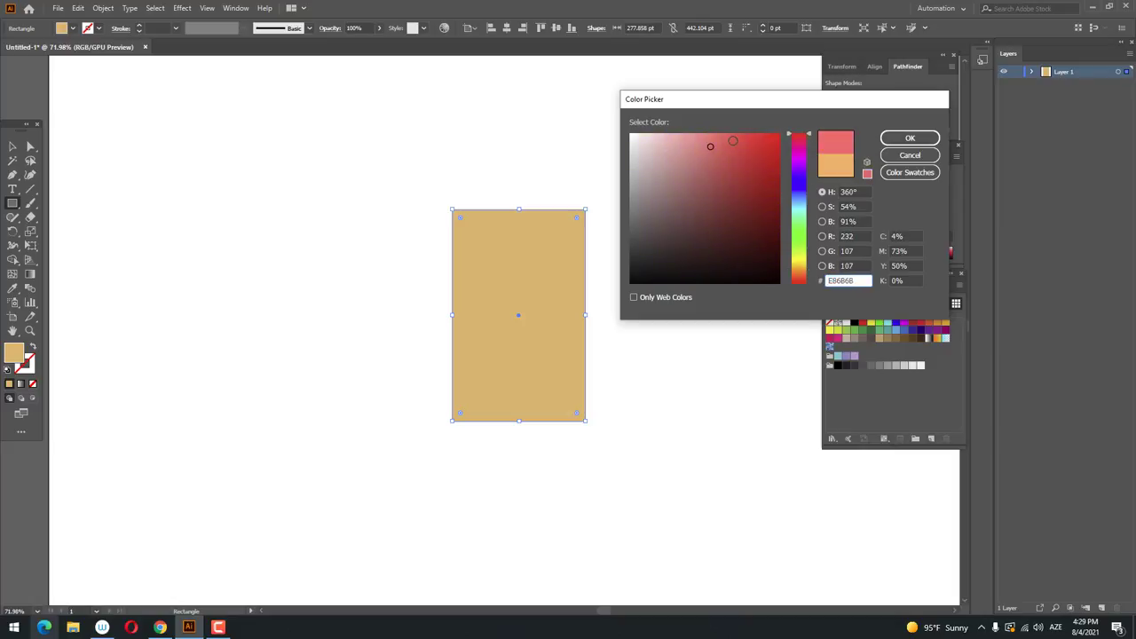
pyautogui.moveTo(733, 141); pyautogui.dragTo(744, 140)
pyautogui.click(909, 137)
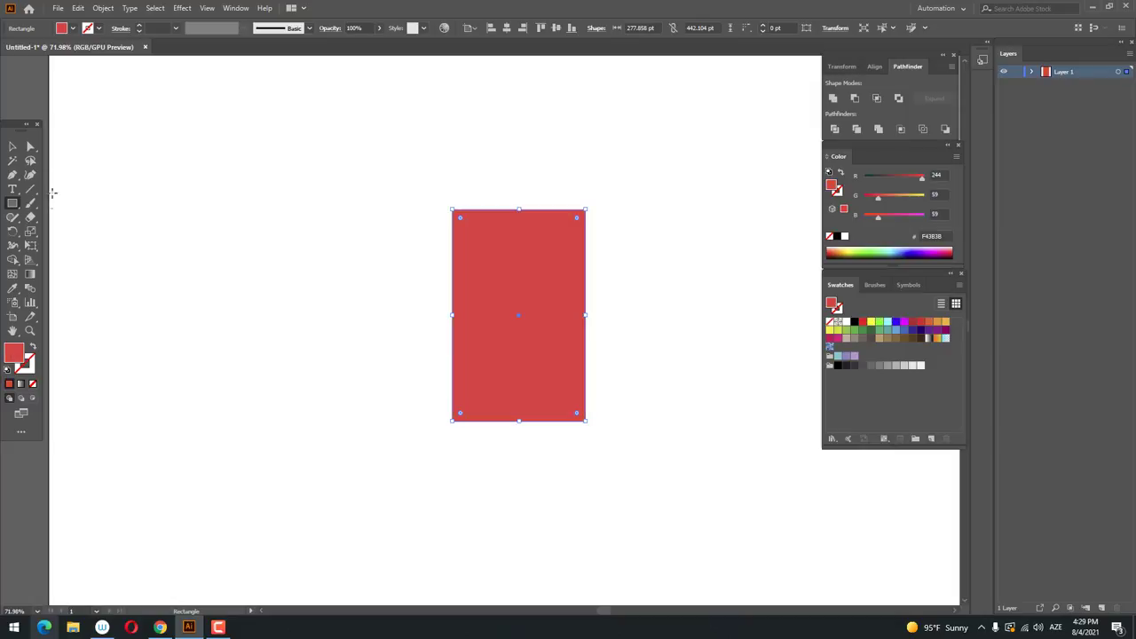
pyautogui.click(32, 248)
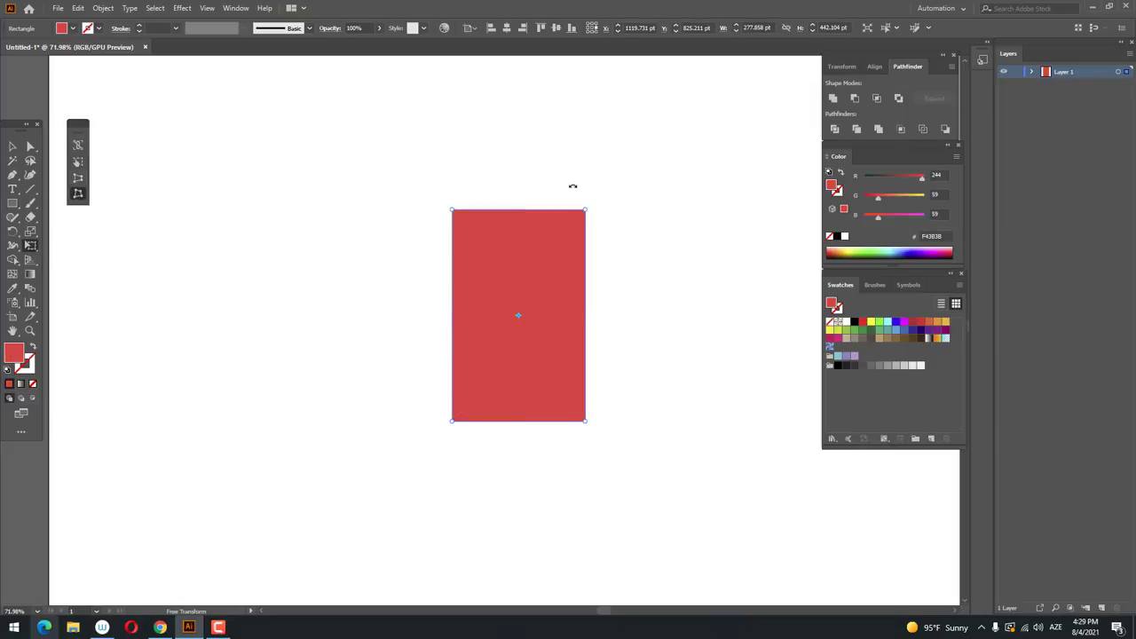
pyautogui.moveTo(592, 219); pyautogui.dragTo(515, 236)
# Step: Draw a bar about 509 × 58 pt across the top edge of the cup body and fill it with light grey E6E6E6
pyautogui.click(11, 204)
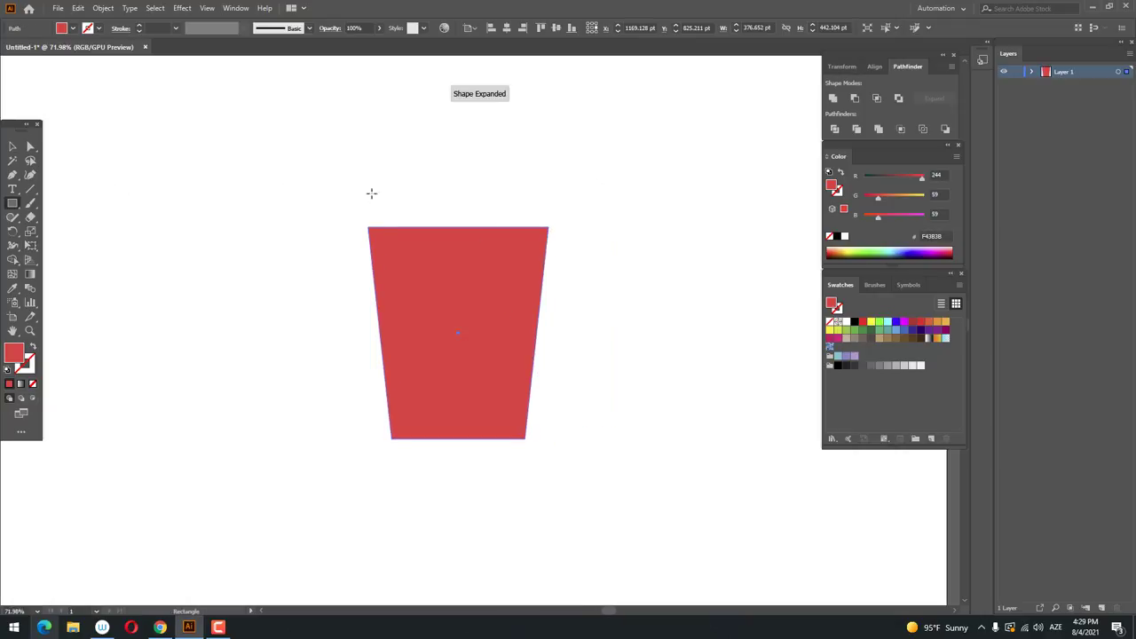
pyautogui.moveTo(332, 199); pyautogui.dragTo(575, 231)
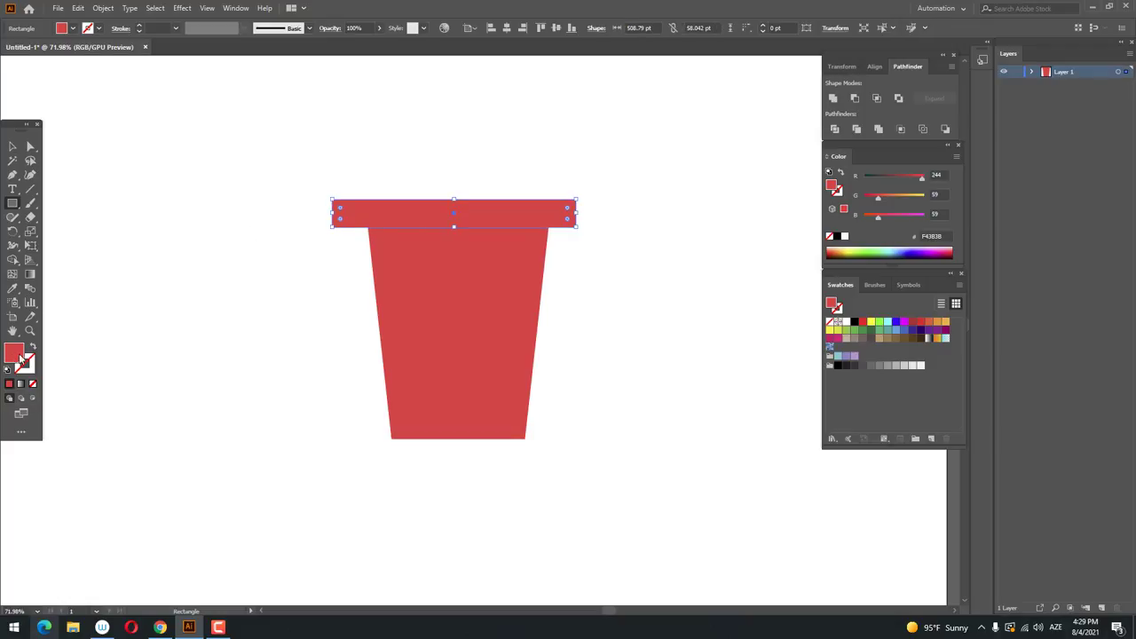
pyautogui.click(912, 366)
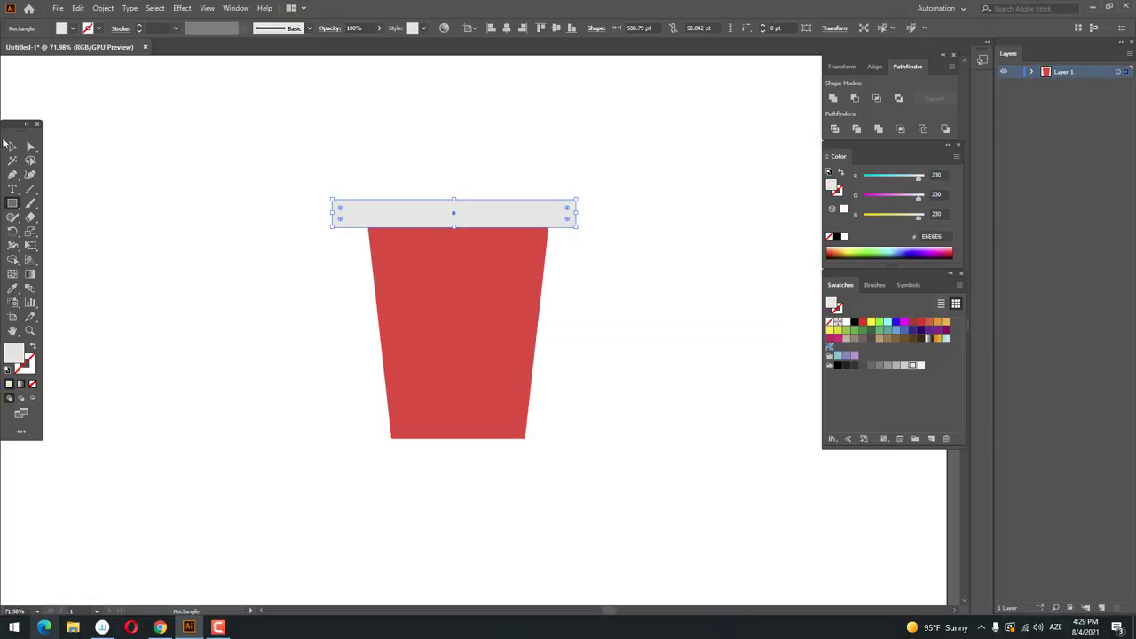
# Step: Align the grey lid bar and the red cup body on their horizontal centres
pyautogui.click(10, 146)
pyautogui.moveTo(192, 117); pyautogui.dragTo(511, 298)
pyautogui.click(506, 29)
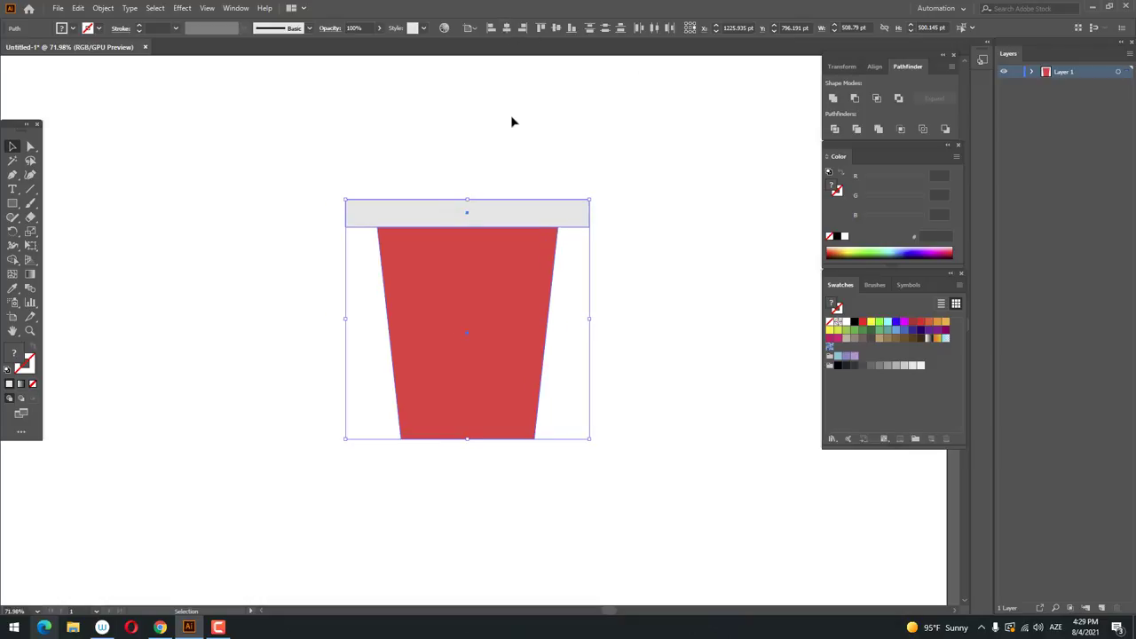
pyautogui.click(510, 121)
# Step: Stretch the grey lid bar vertically to a height of about 71 pt
pyautogui.press('z')
pyautogui.moveTo(507, 203); pyautogui.dragTo(554, 250)
pyautogui.click(13, 148)
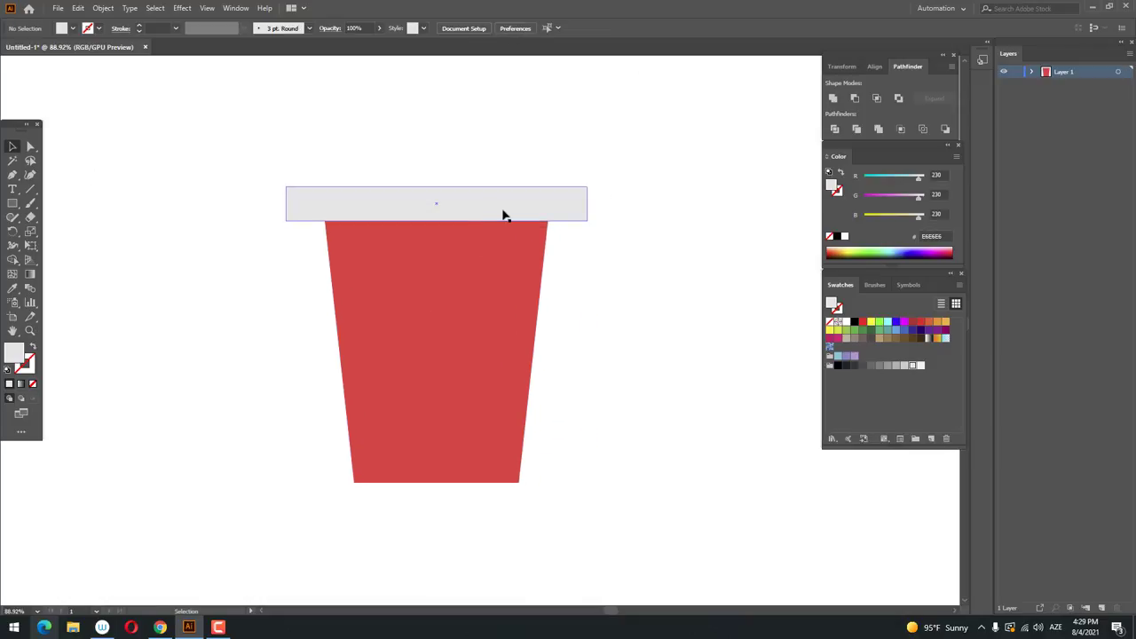
pyautogui.click(441, 197)
pyautogui.moveTo(436, 187); pyautogui.dragTo(438, 183)
pyautogui.click(659, 378)
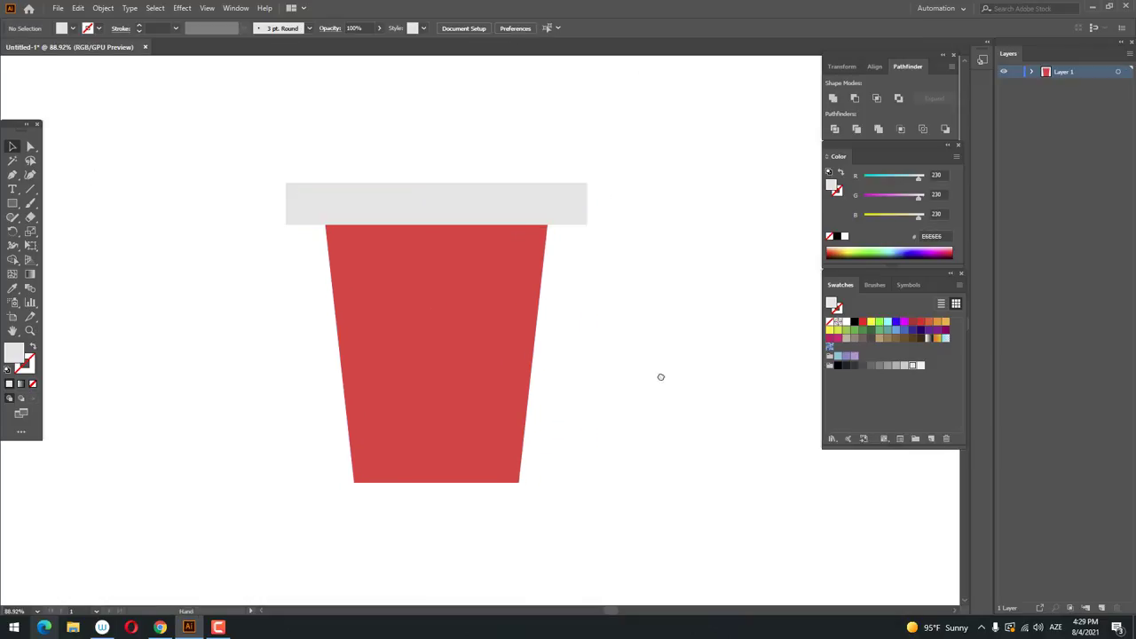
# Step: Paste a copy of the lid bar in front and place it directly on top of the original bar
pyautogui.moveTo(659, 378); pyautogui.dragTo(643, 406)
pyautogui.click(464, 246)
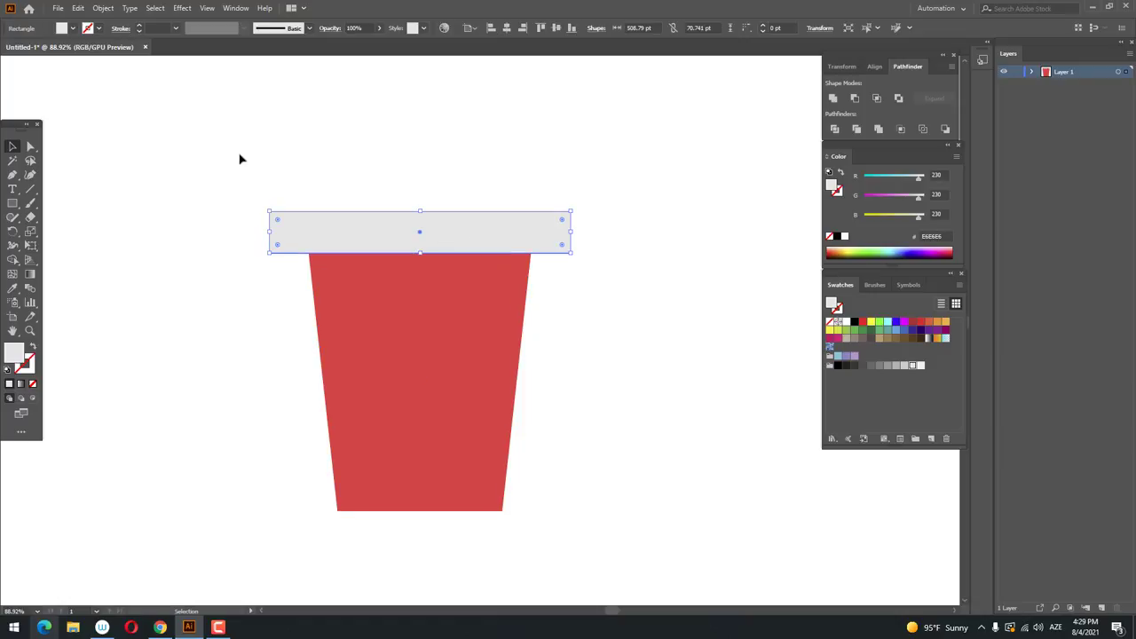
pyautogui.click(79, 8)
pyautogui.click(111, 64)
pyautogui.click(78, 8)
pyautogui.click(109, 91)
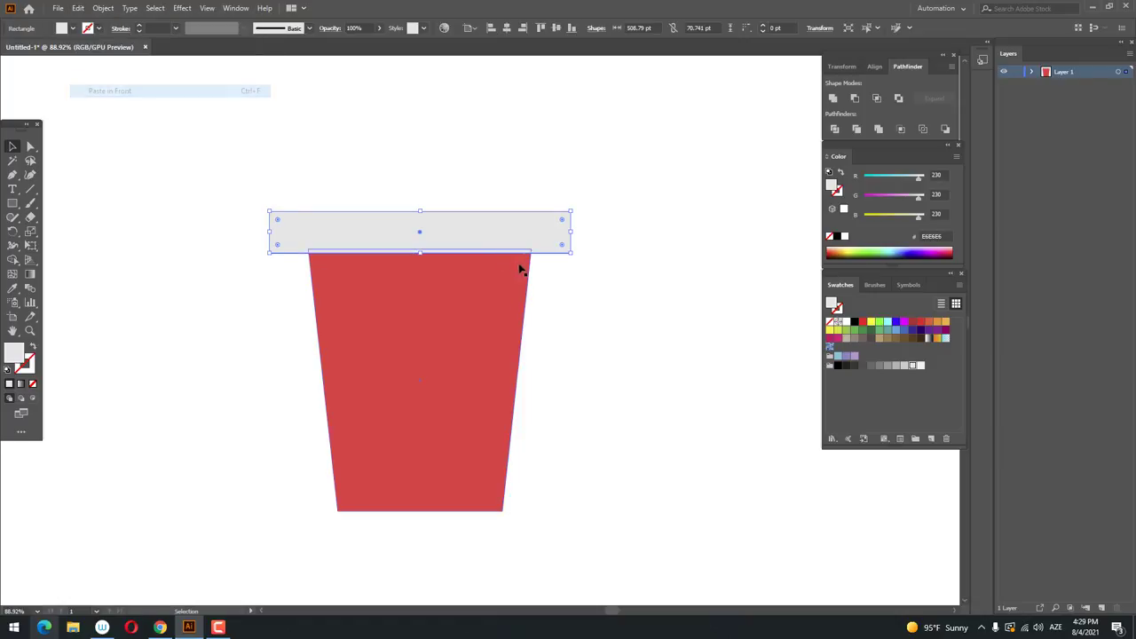
pyautogui.moveTo(490, 236); pyautogui.dragTo(497, 193)
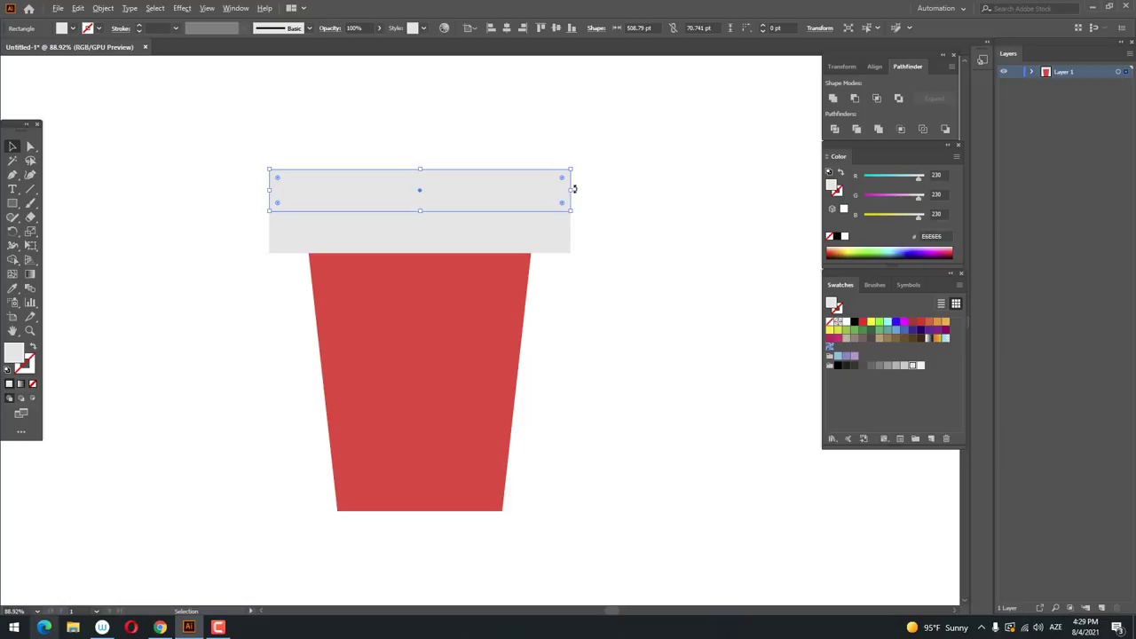
# Step: Narrow the upper lid piece symmetrically to about 277 pt and taper its top edge inward with Perspective Distort
pyautogui.moveTo(573, 189); pyautogui.dragTo(502, 195)
pyautogui.click(595, 367)
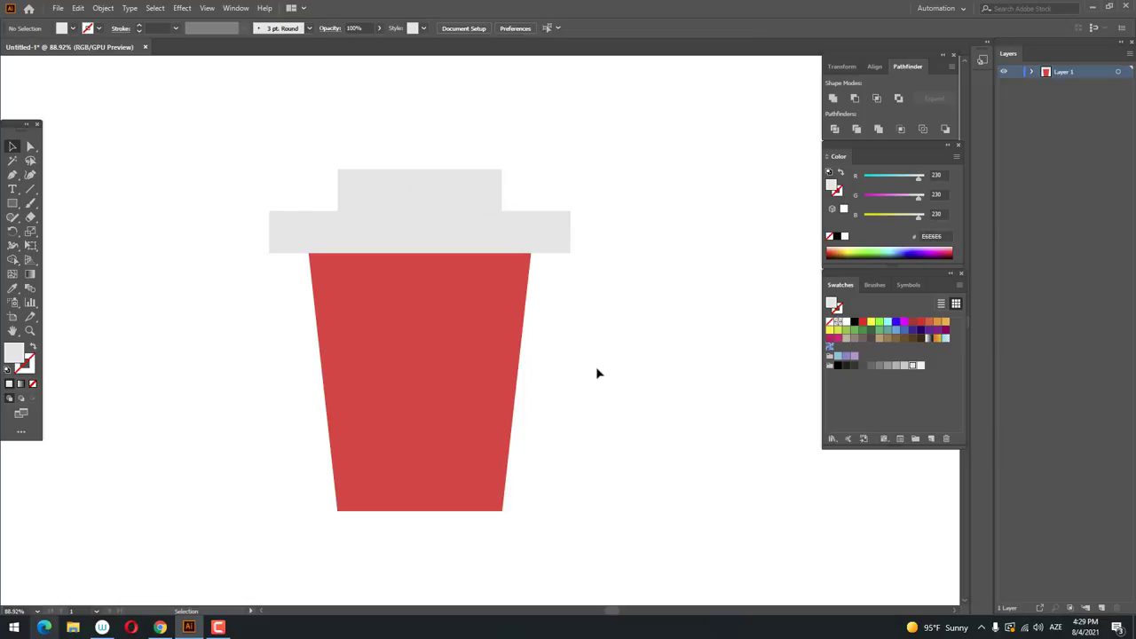
pyautogui.click(442, 197)
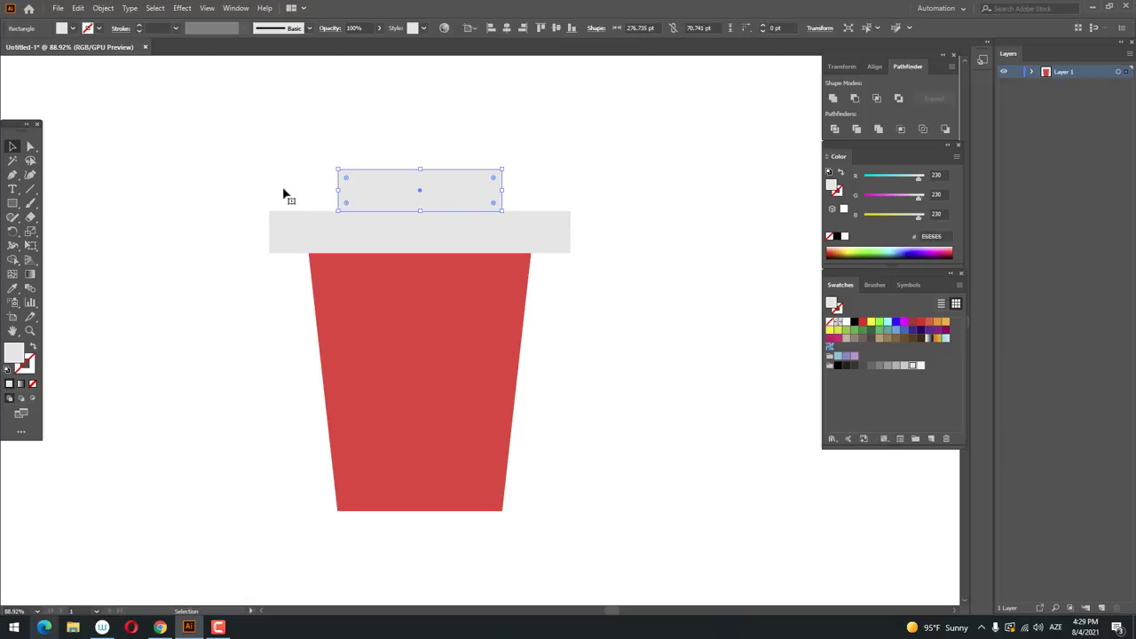
pyautogui.click(32, 246)
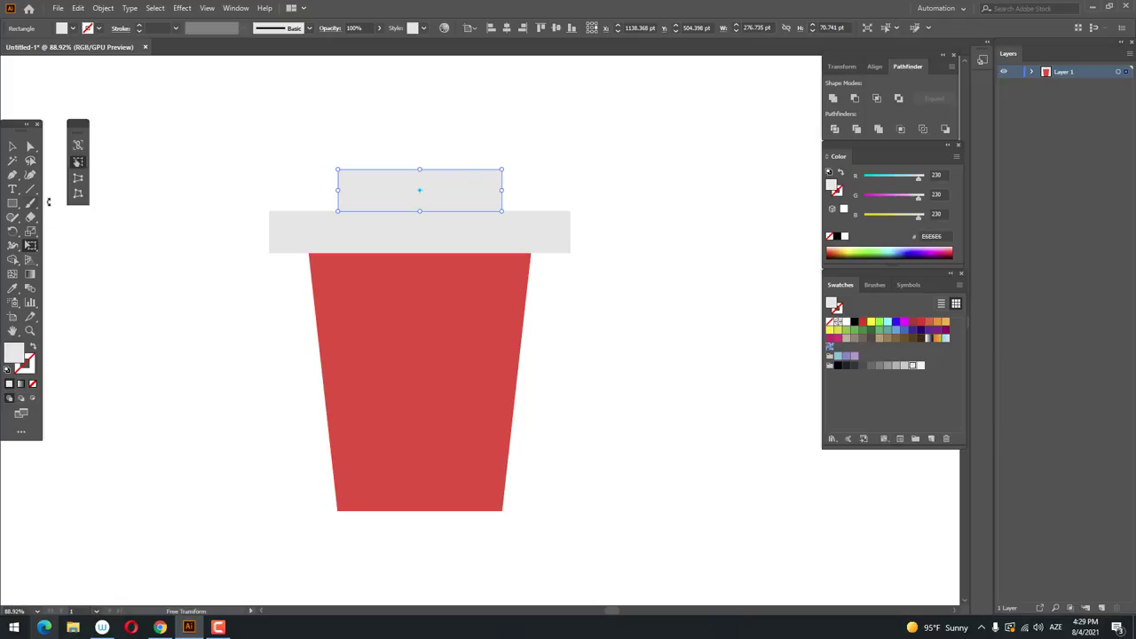
pyautogui.moveTo(501, 172); pyautogui.dragTo(480, 179)
pyautogui.hotkey('ctrl', 'z')
pyautogui.press('v')
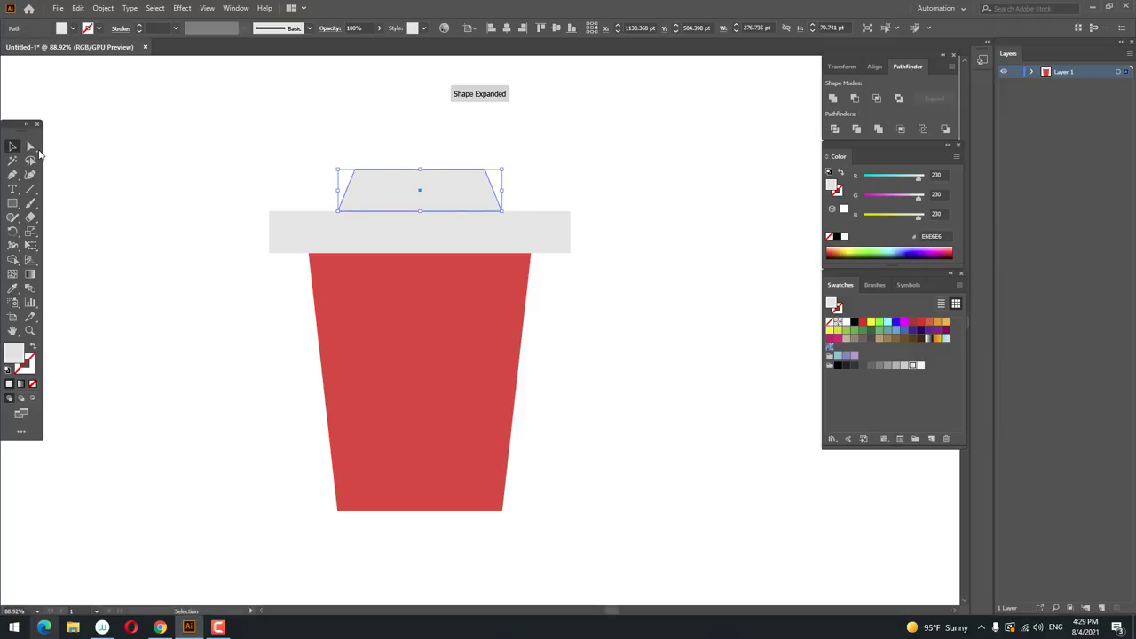
# Step: Taper the lower lid bar by moving its top corners inward with Perspective Distort
pyautogui.click(400, 233)
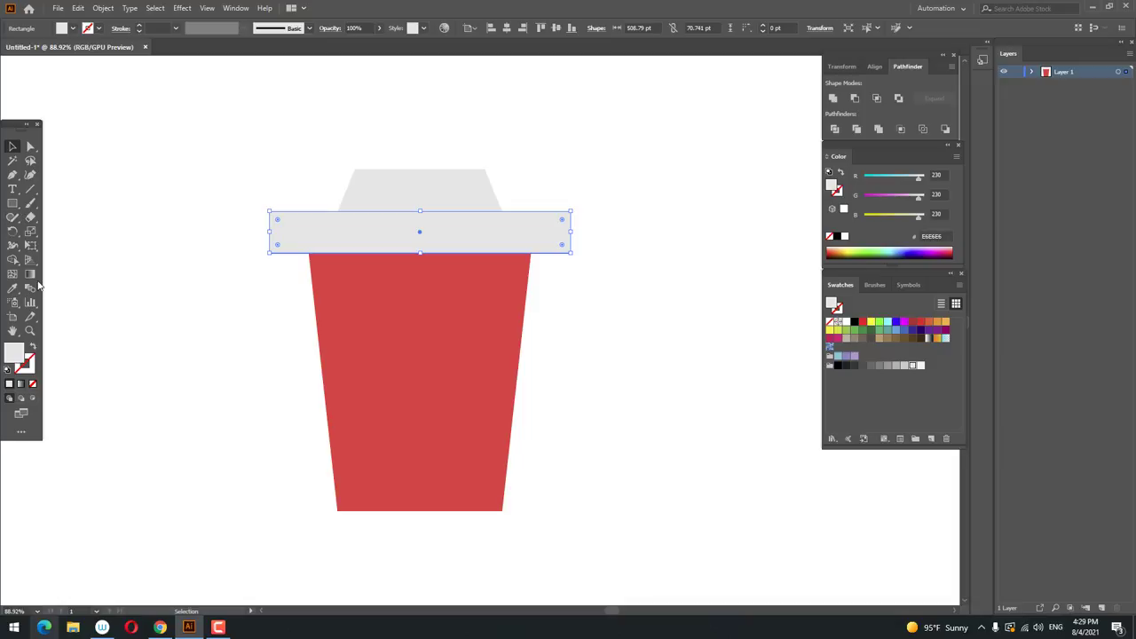
pyautogui.press('e')
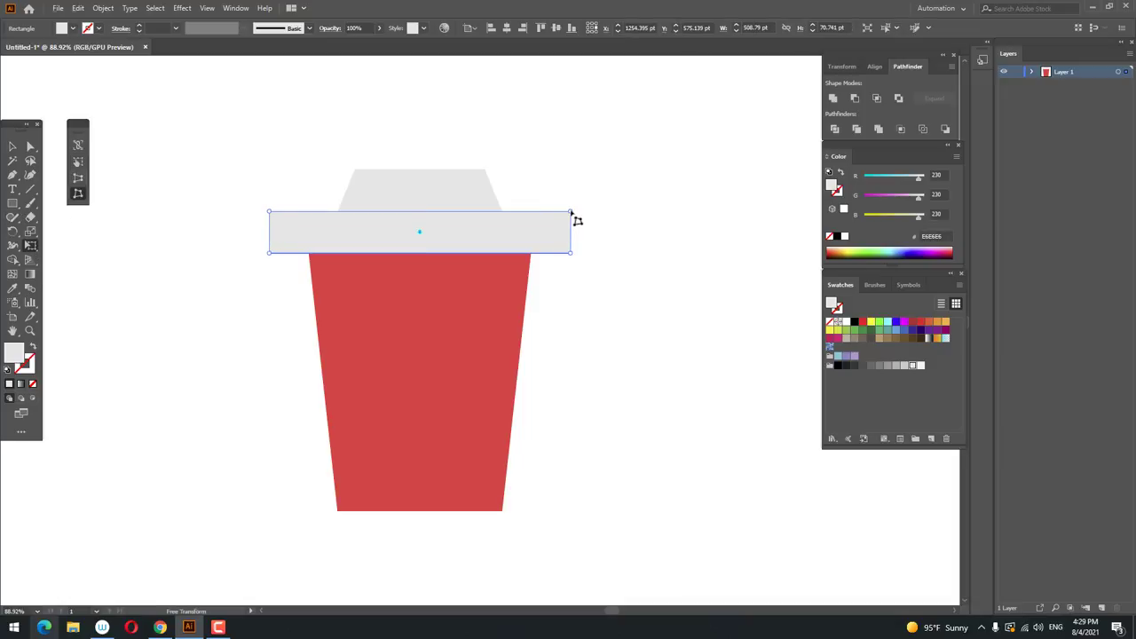
pyautogui.moveTo(573, 214); pyautogui.dragTo(545, 213)
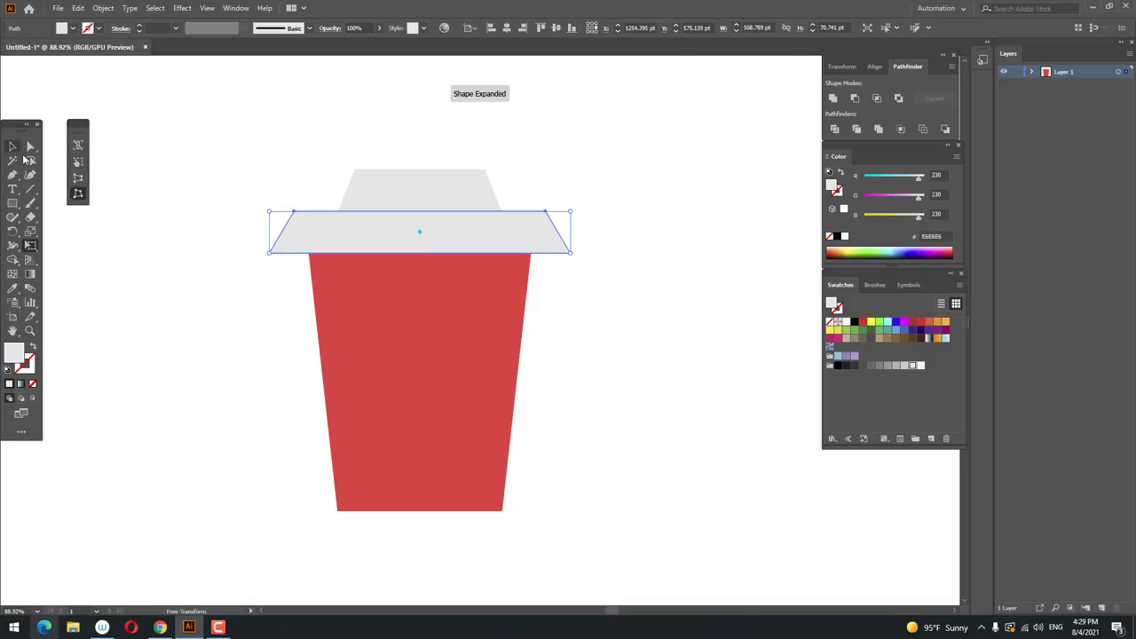
# Step: Centre the lid pieces horizontally over the cup body and narrow the lower lid piece symmetrically to about 463 pt
pyautogui.click(12, 148)
pyautogui.moveTo(261, 156); pyautogui.dragTo(484, 284)
pyautogui.click(506, 28)
pyautogui.click(602, 255)
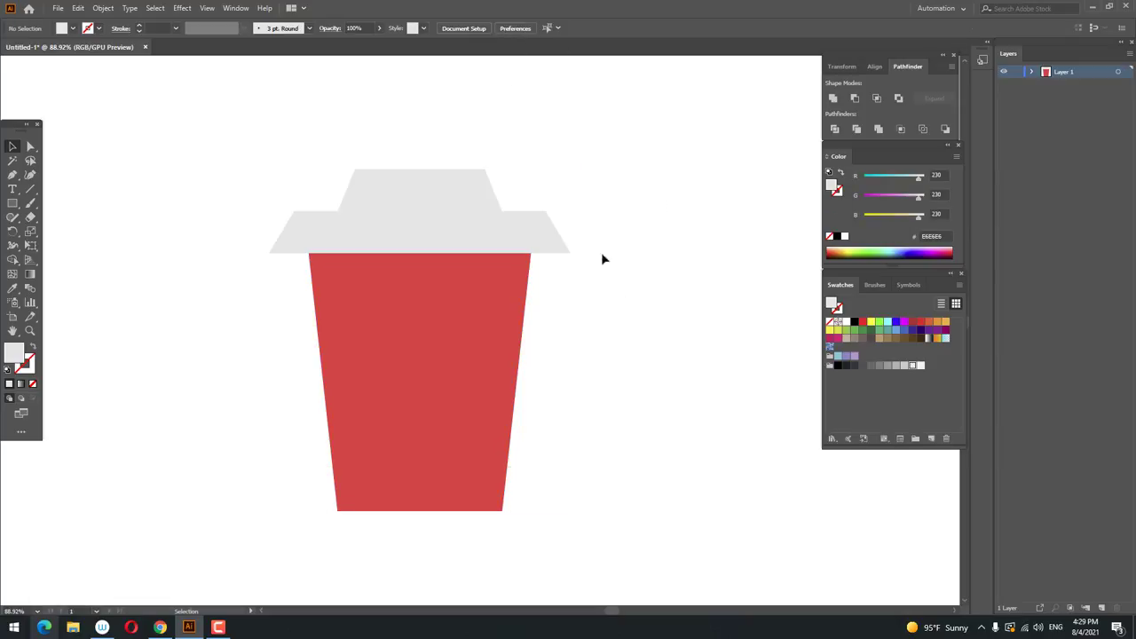
pyautogui.click(550, 240)
pyautogui.moveTo(571, 231); pyautogui.dragTo(557, 232)
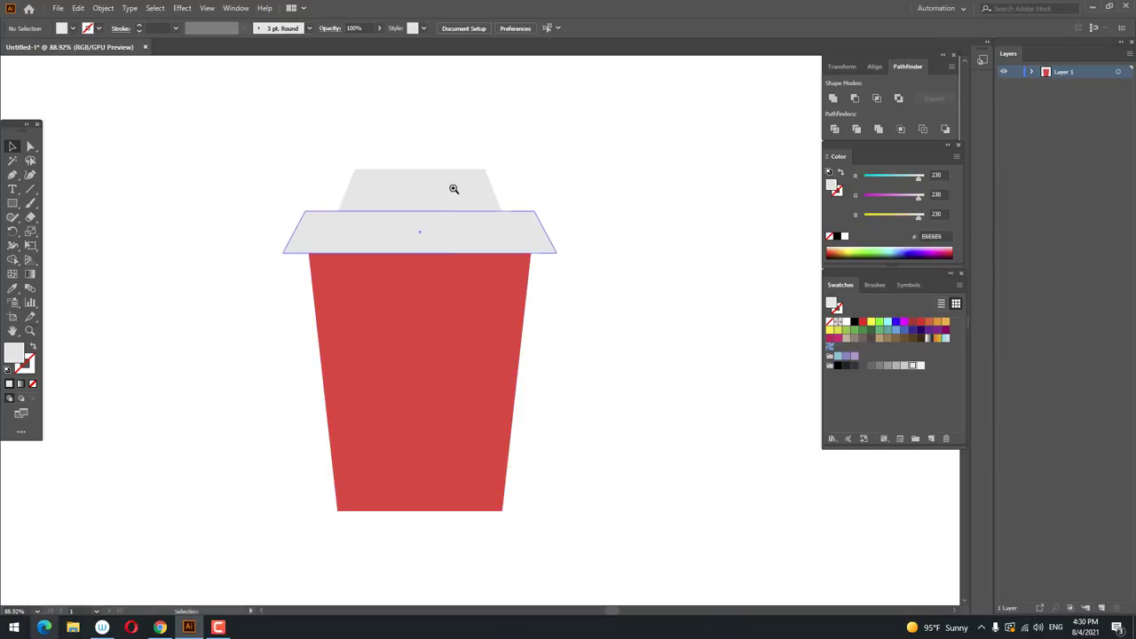
pyautogui.click(454, 189)
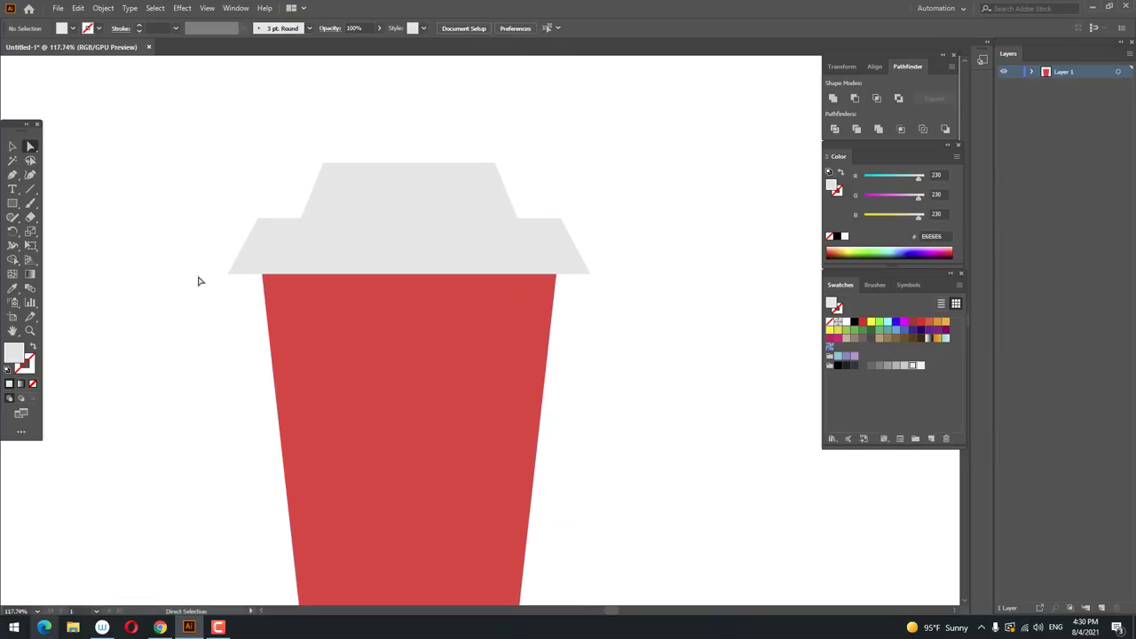
pyautogui.moveTo(233, 255); pyautogui.dragTo(268, 233)
pyautogui.click(275, 249)
pyautogui.hotkey('ctrl', 'z')
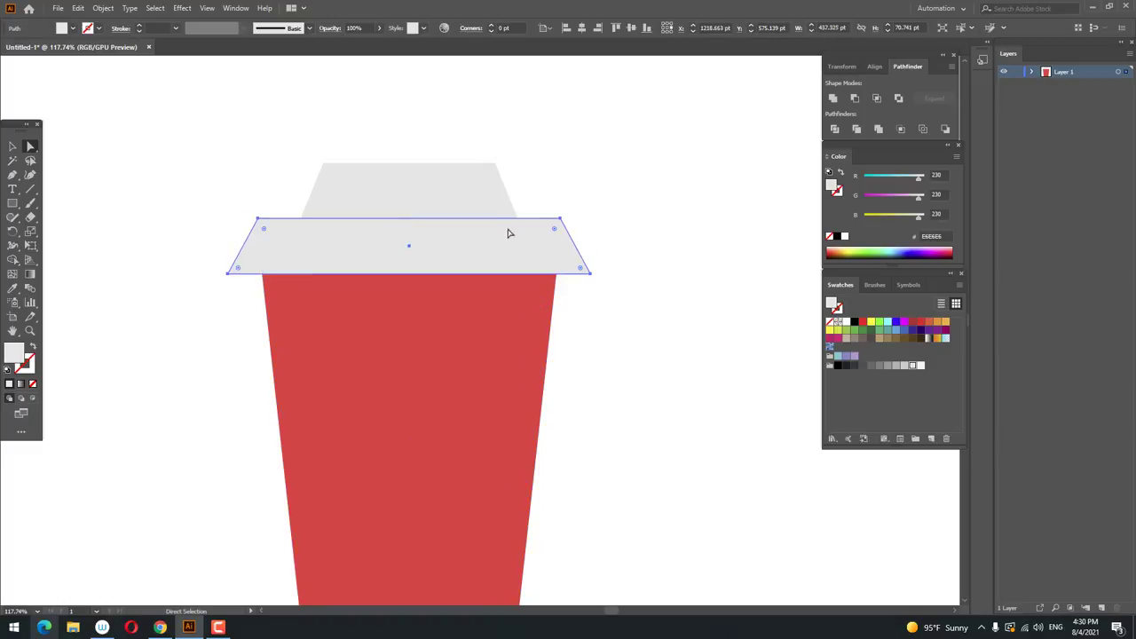
pyautogui.keyDown('shift'); pyautogui.click(459, 198); pyautogui.keyUp('shift')
pyautogui.doubleClick(329, 173)
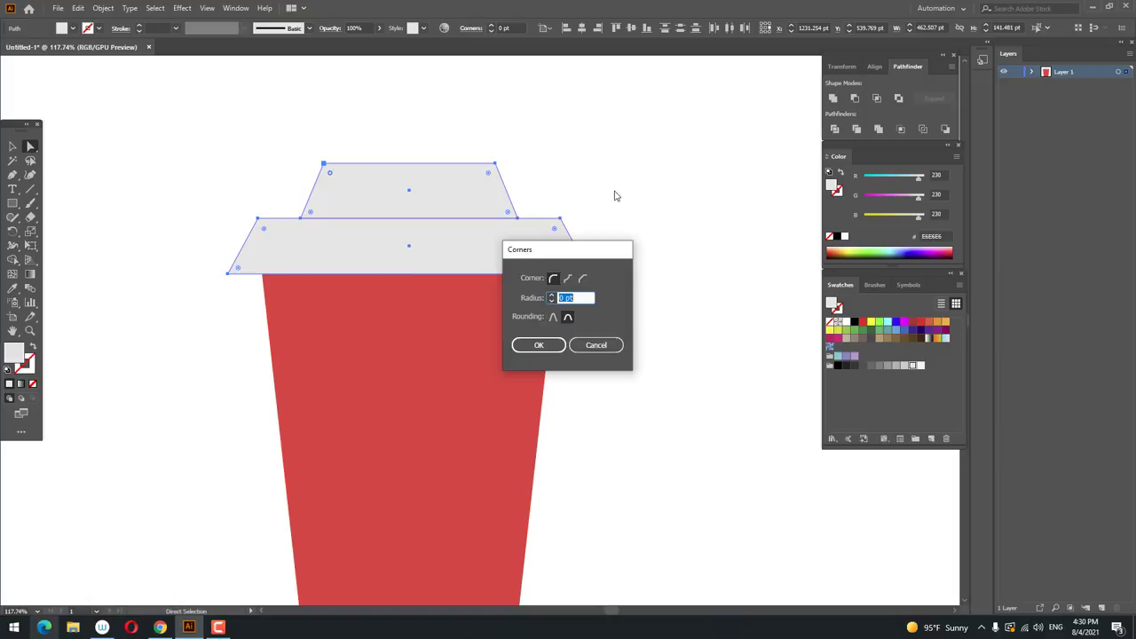
pyautogui.click(605, 353)
pyautogui.click(630, 335)
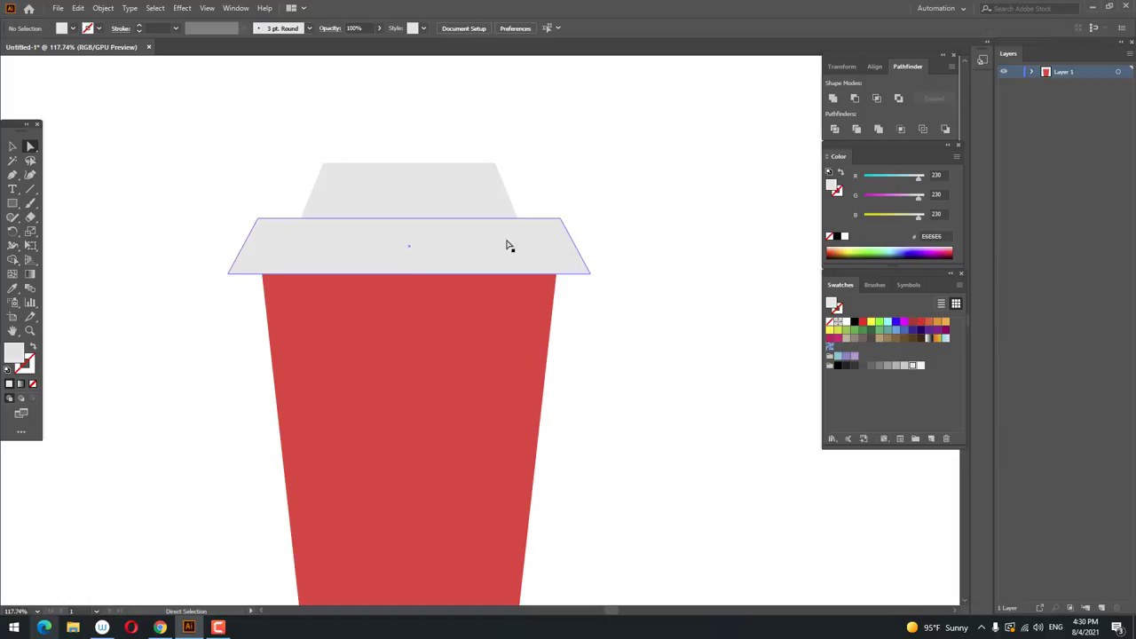
# Step: Round all corners of the lower lid piece and the top corners of the upper lid piece
pyautogui.click(507, 245)
pyautogui.moveTo(525, 177); pyautogui.dragTo(284, 122)
pyautogui.moveTo(332, 176); pyautogui.dragTo(334, 182)
pyautogui.click(609, 195)
# Step: Round the two bottom corners of the red cup body
pyautogui.press('z')
pyautogui.moveTo(612, 194); pyautogui.dragTo(487, 213)
pyautogui.moveTo(586, 287); pyautogui.dragTo(512, 295)
pyautogui.click(512, 295)
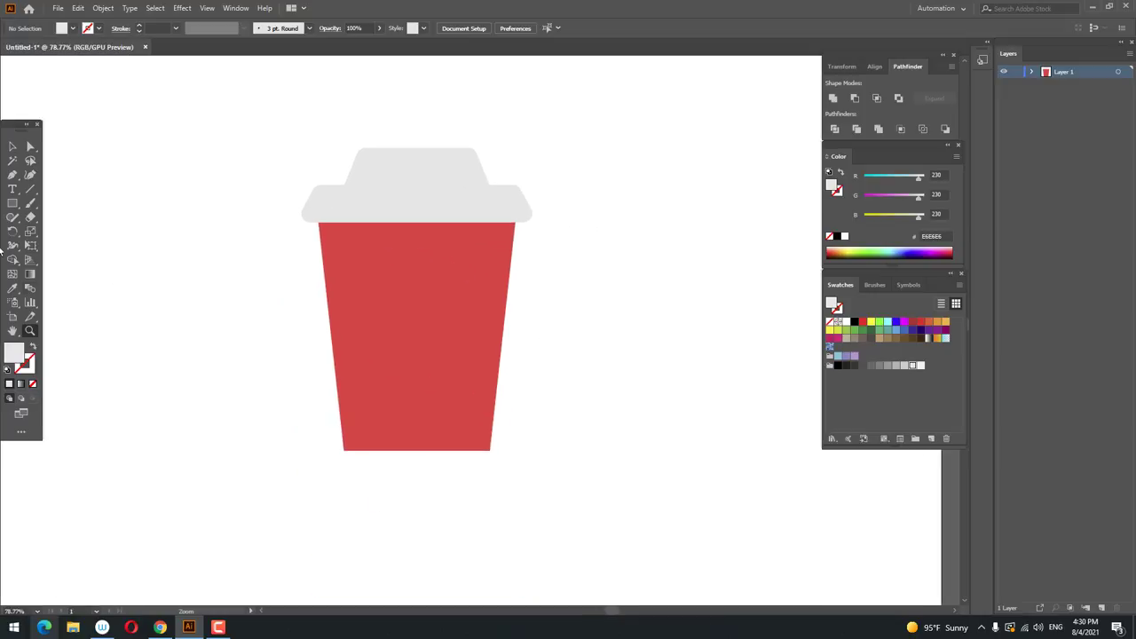
pyautogui.moveTo(561, 477); pyautogui.dragTo(245, 415)
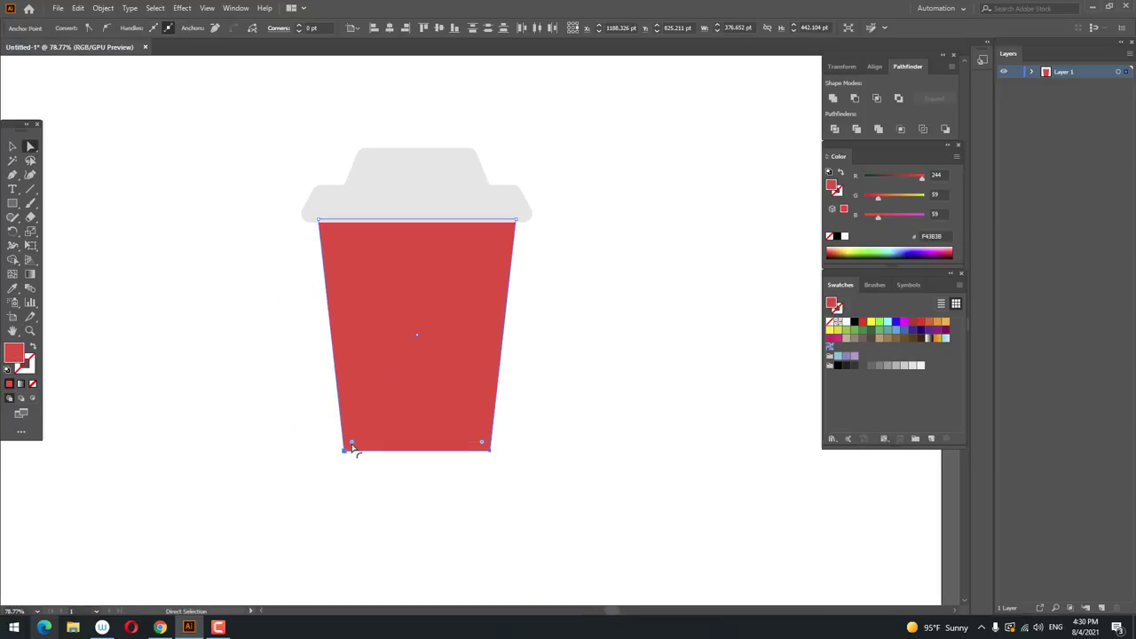
pyautogui.moveTo(356, 438); pyautogui.dragTo(357, 438)
pyautogui.click(584, 421)
pyautogui.moveTo(586, 424); pyautogui.dragTo(586, 436)
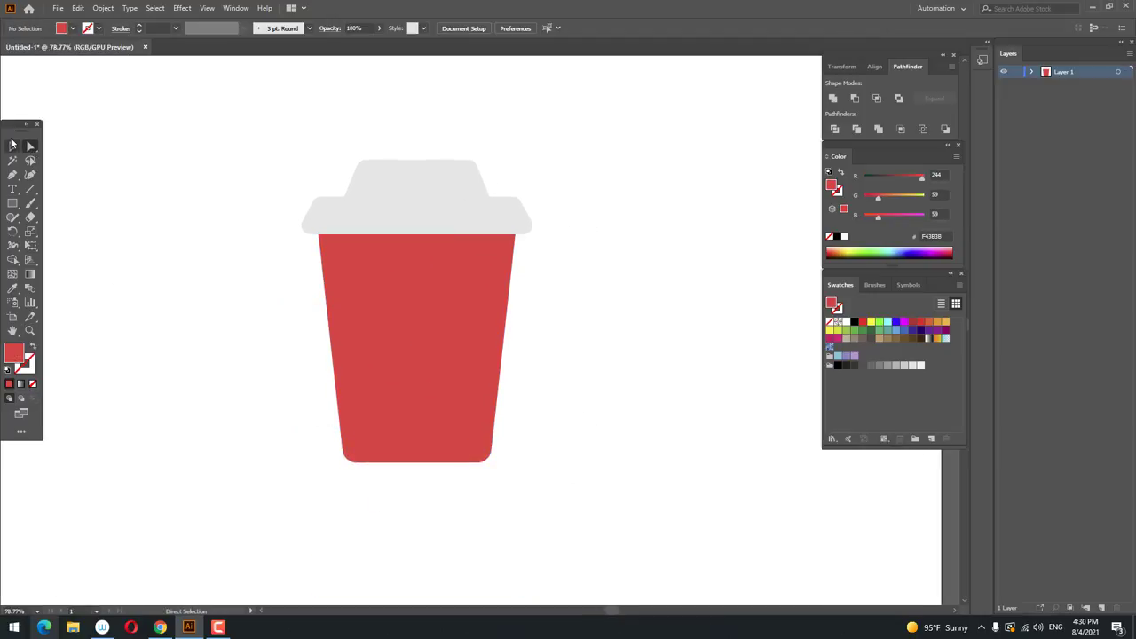
pyautogui.moveTo(561, 479); pyautogui.dragTo(441, 52)
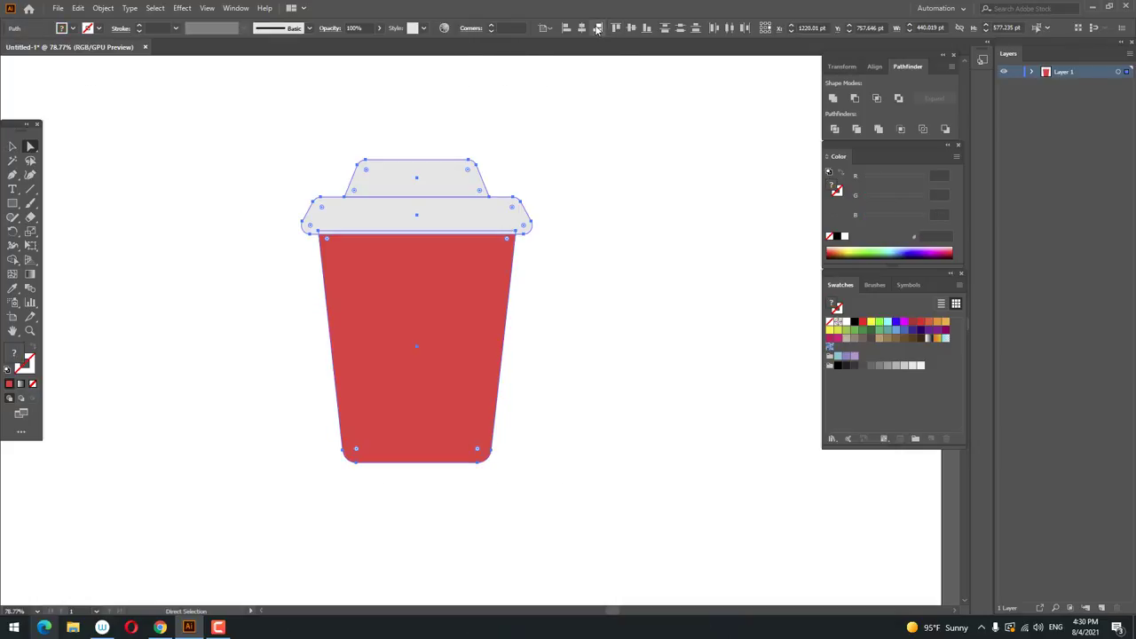
pyautogui.click(618, 209)
pyautogui.moveTo(606, 221); pyautogui.dragTo(609, 251)
# Step: Scale the upper lid piece down slightly in proportion, keeping it centred with its base on the lower lid piece
pyautogui.press('z')
pyautogui.click(435, 181)
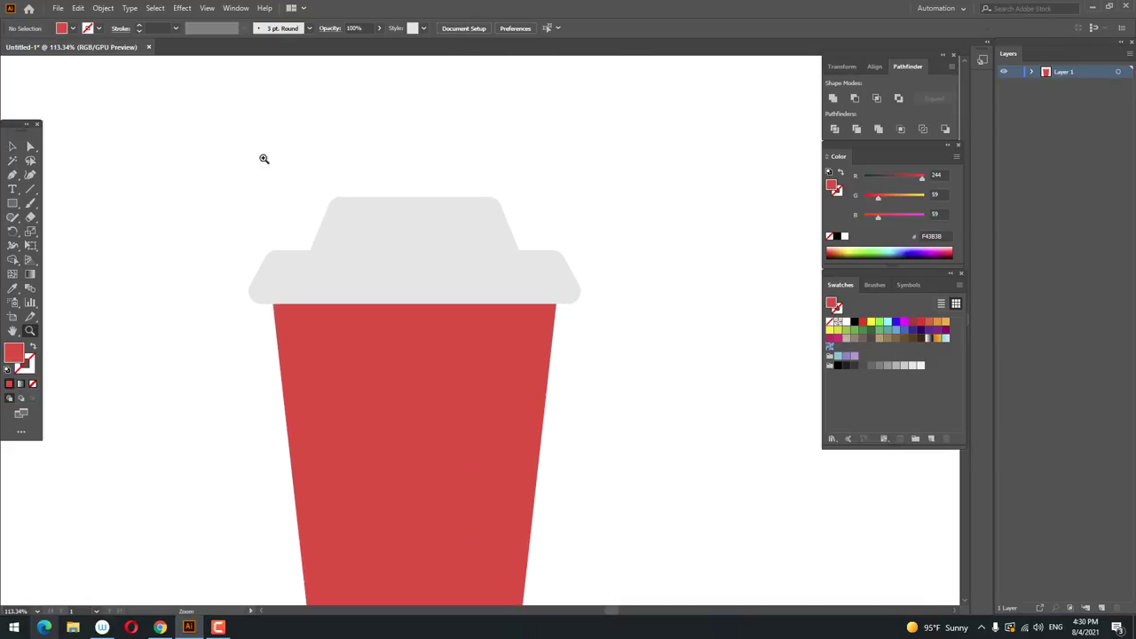
pyautogui.click(12, 148)
pyautogui.click(380, 236)
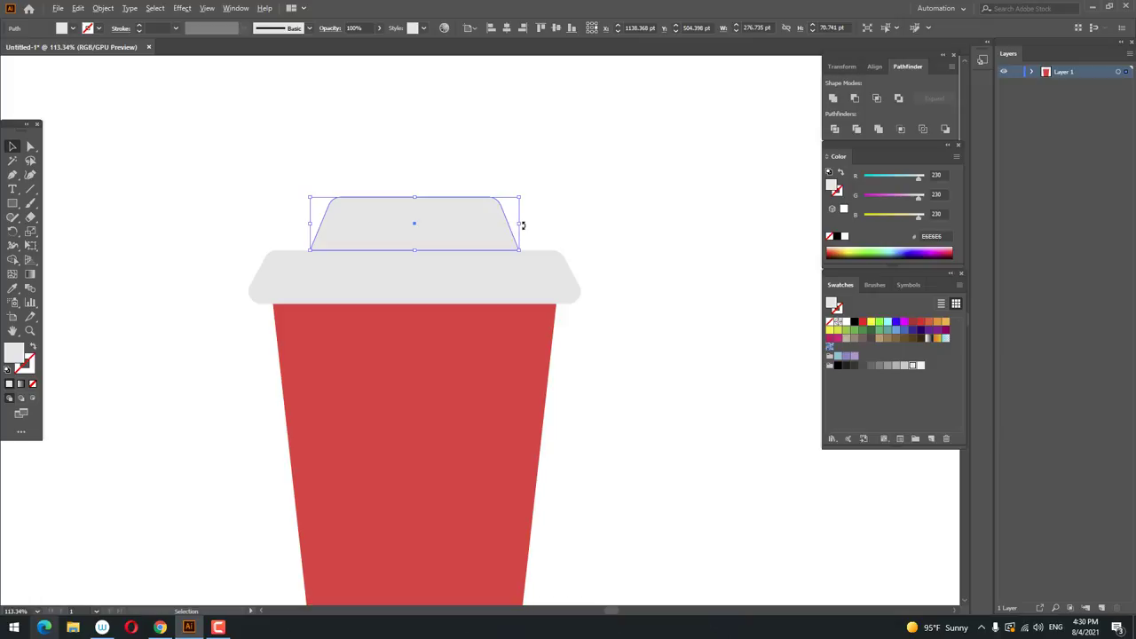
pyautogui.moveTo(520, 224); pyautogui.dragTo(475, 229)
pyautogui.click(608, 230)
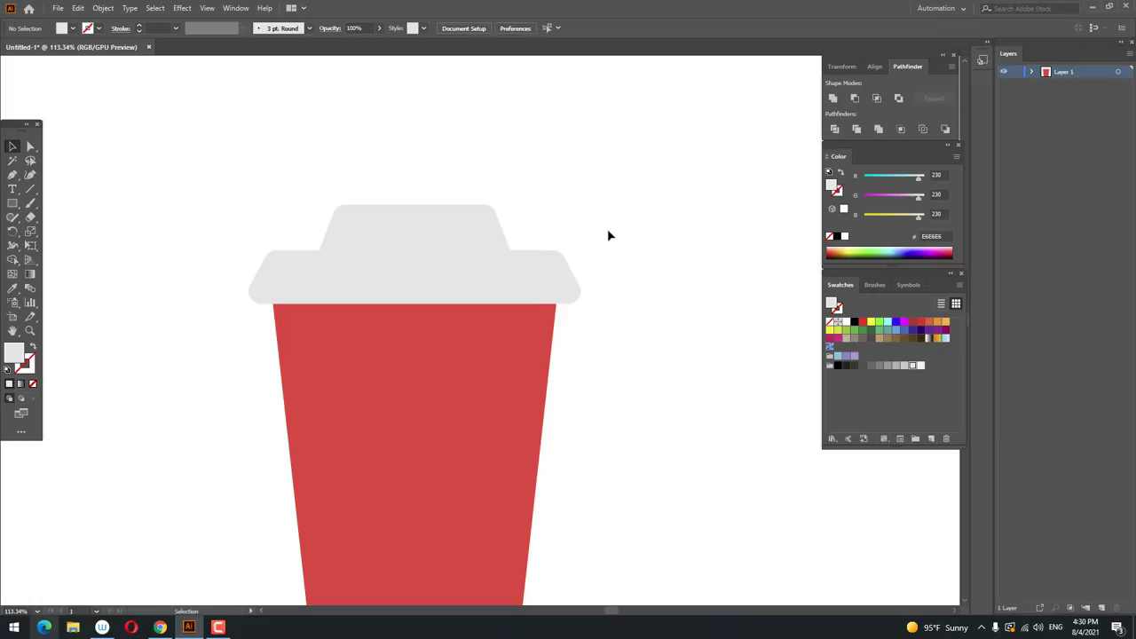
pyautogui.press('z')
pyautogui.moveTo(607, 236); pyautogui.dragTo(562, 251)
pyautogui.moveTo(562, 251); pyautogui.dragTo(534, 210)
pyautogui.moveTo(294, 194); pyautogui.dragTo(317, 201)
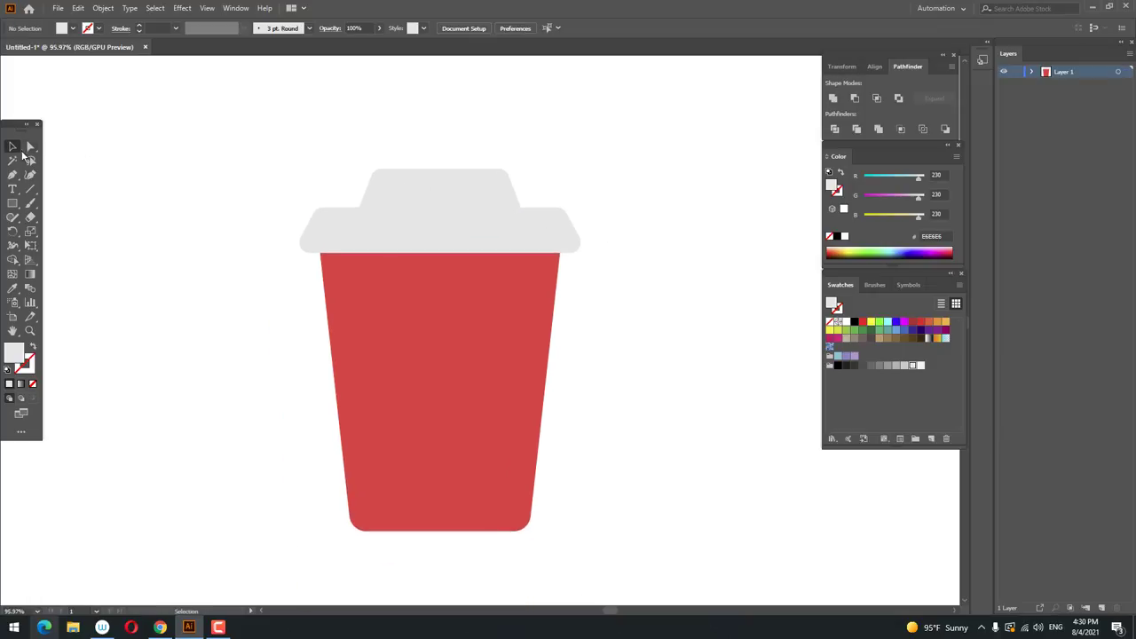
# Step: Widen the lower lid piece slightly, keeping it centred over the cup body
pyautogui.click(12, 148)
pyautogui.click(494, 258)
pyautogui.click(533, 233)
pyautogui.moveTo(581, 231); pyautogui.dragTo(587, 231)
pyautogui.click(637, 296)
pyautogui.press('space')
pyautogui.moveTo(619, 325); pyautogui.dragTo(626, 303)
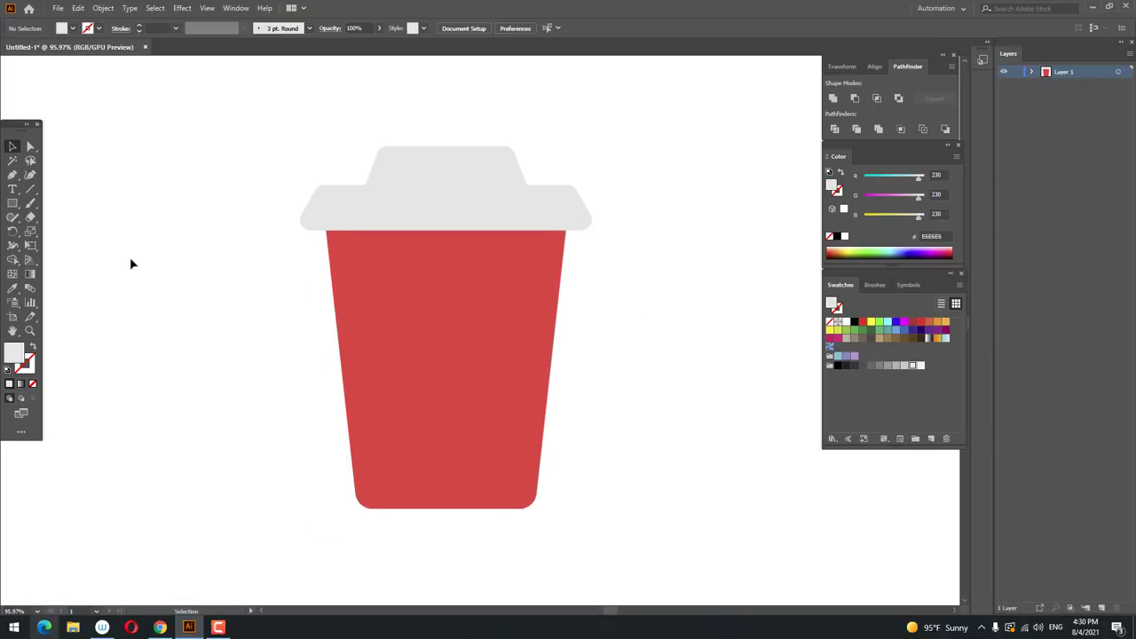
# Step: Draw a four-sided shape about 351 × 443 pt over the cup's left part, its right edge parallel to the cup's side, filled with the cup's red
pyautogui.moveTo(280, 254); pyautogui.dragTo(470, 536)
pyautogui.click(29, 149)
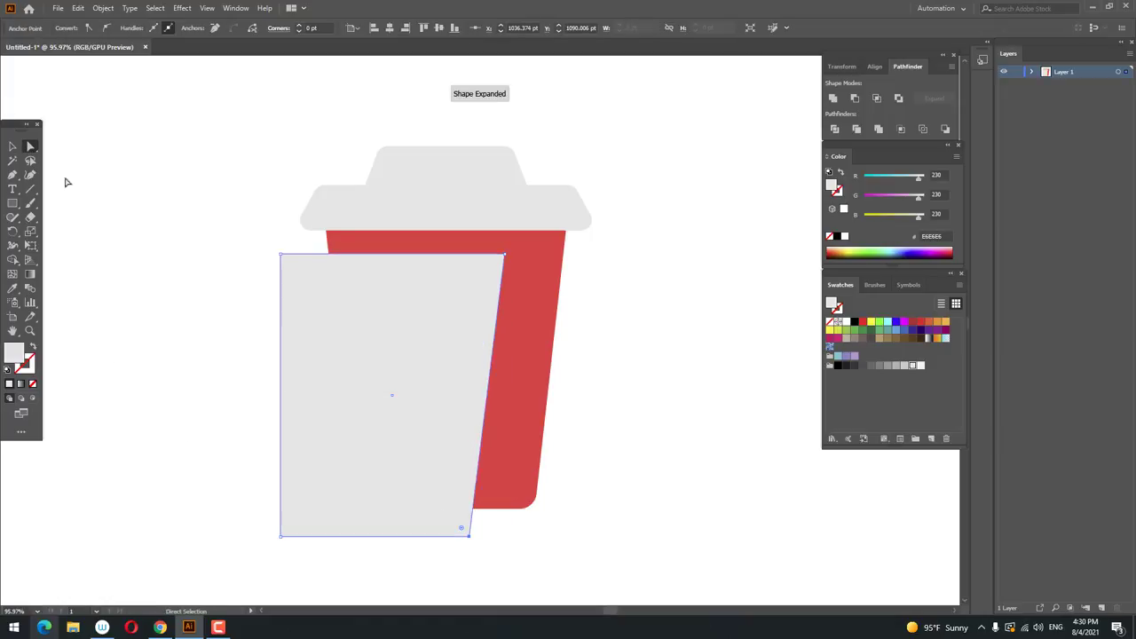
pyautogui.click(12, 288)
pyautogui.click(515, 305)
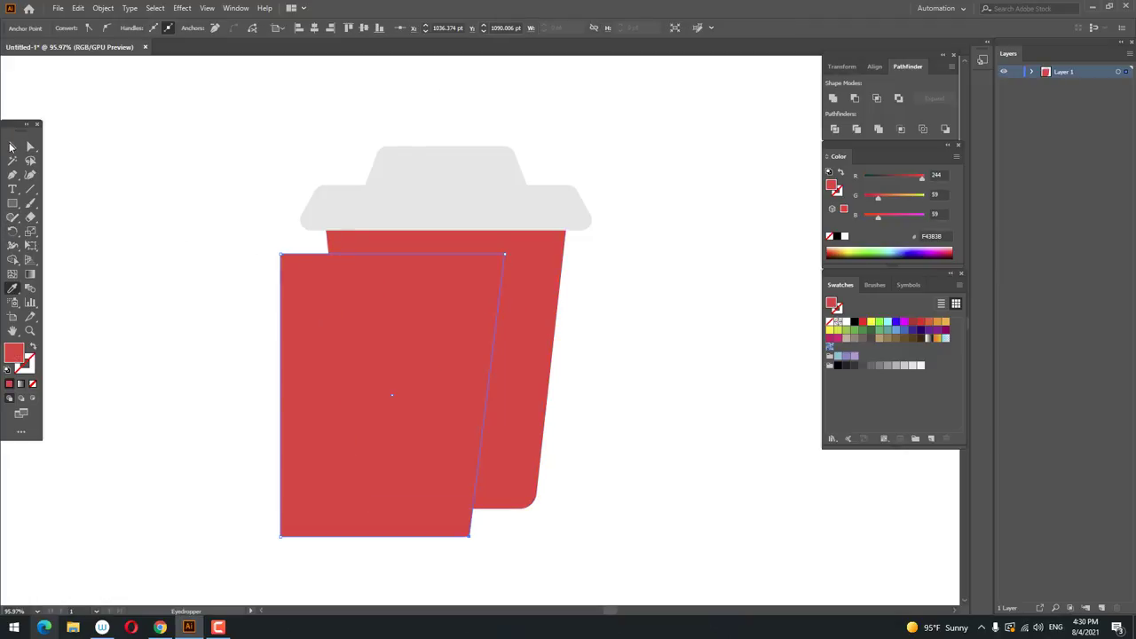
# Step: Darken the fill of the cup body to the deeper red DD2A2A
pyautogui.click(10, 146)
pyautogui.click(553, 325)
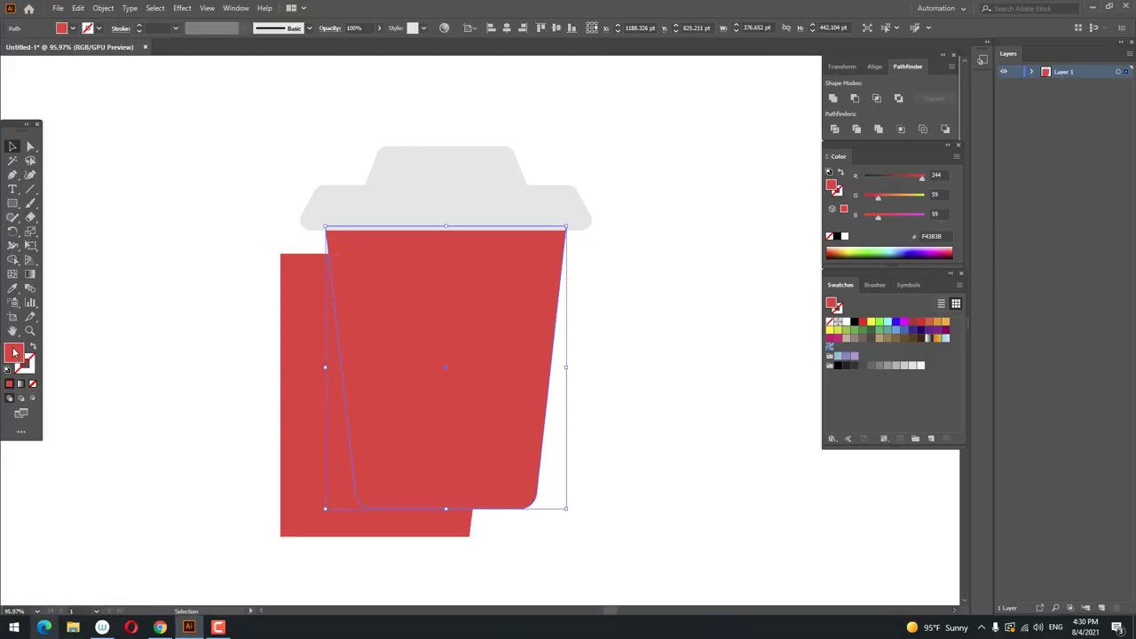
pyautogui.doubleClick(14, 353)
pyautogui.moveTo(742, 141); pyautogui.dragTo(749, 149)
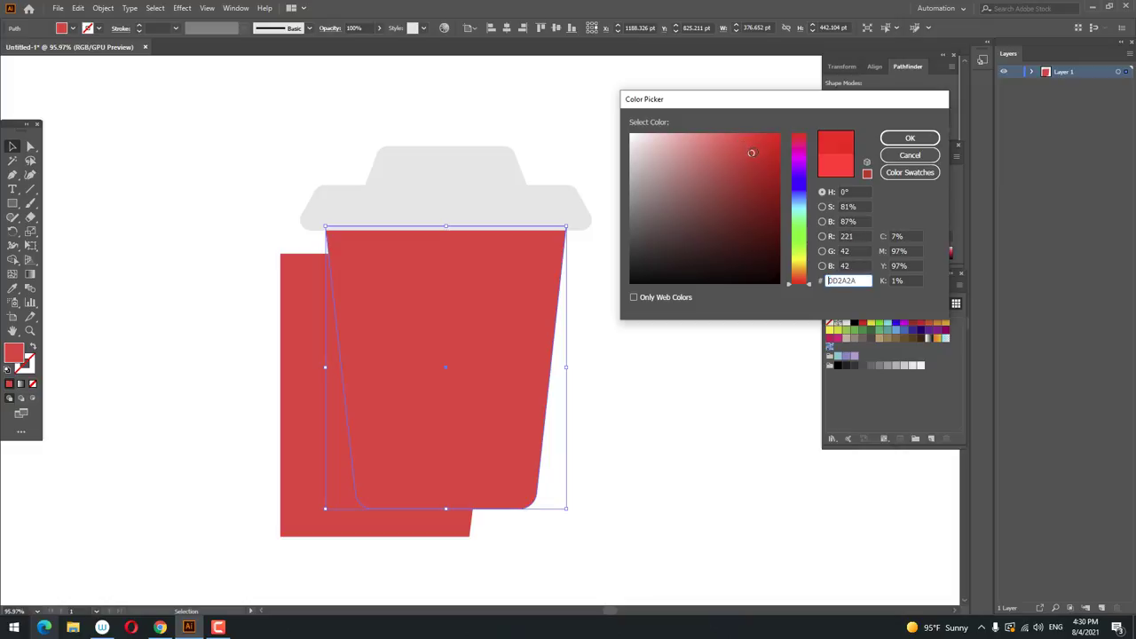
pyautogui.click(909, 138)
# Step: Shift the lighter red shape slightly down and right, and round its upper right corner to a radius of about 52 pt
pyautogui.moveTo(449, 324); pyautogui.dragTo(456, 333)
pyautogui.click(29, 147)
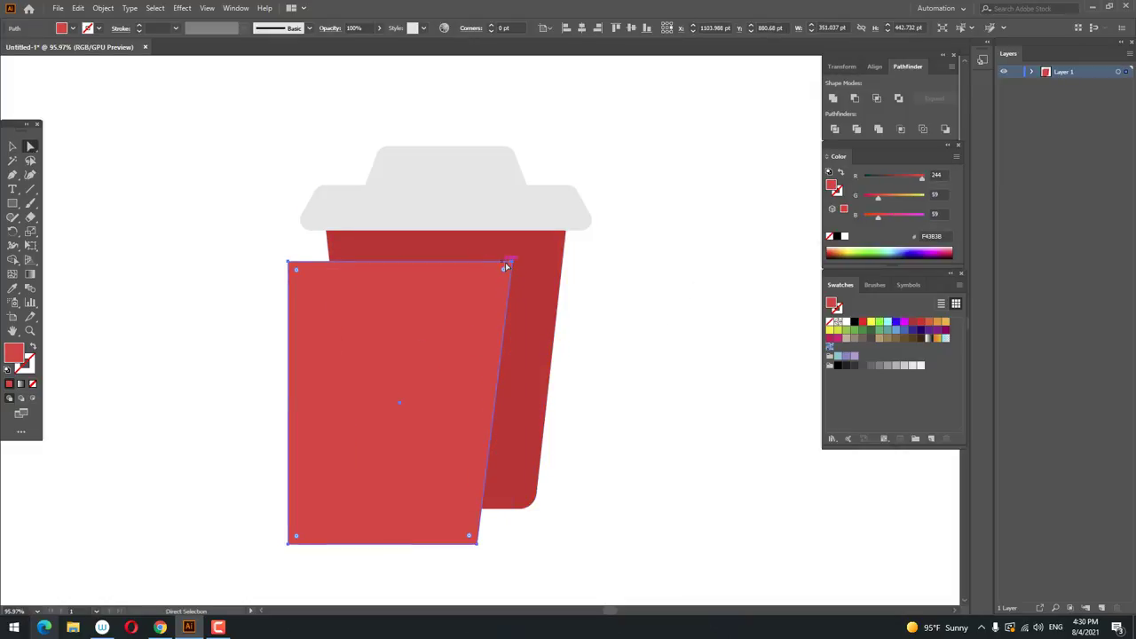
pyautogui.click(508, 268)
pyautogui.moveTo(504, 270); pyautogui.dragTo(490, 311)
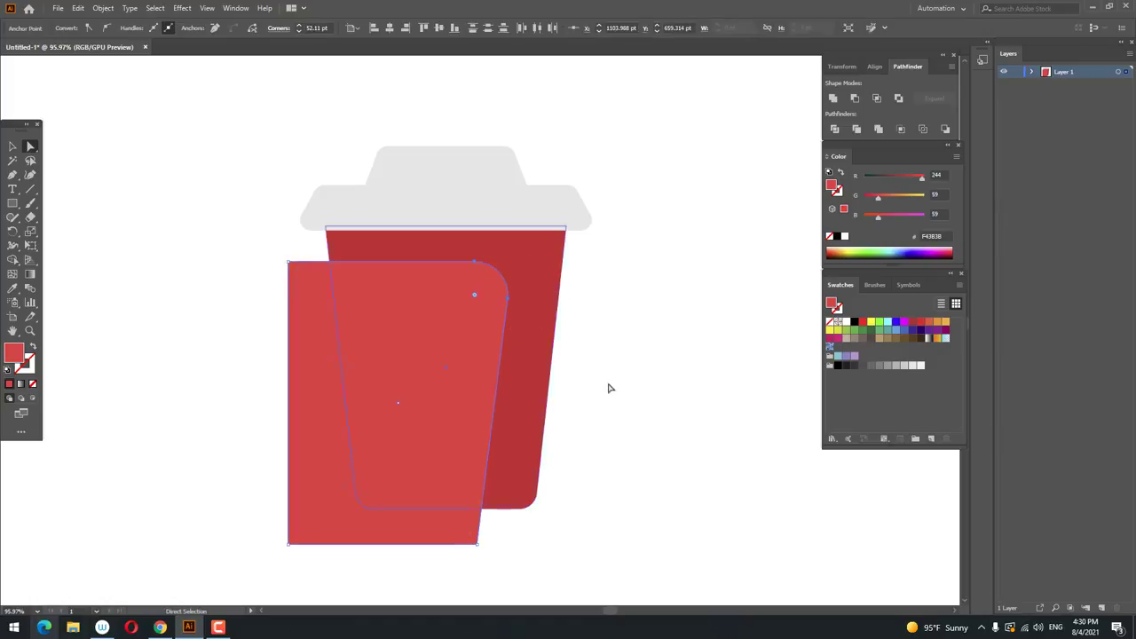
pyautogui.click(610, 388)
# Step: Send the cup body and the lighter red shape to the back and split them with the Divide pathfinder
pyautogui.moveTo(629, 363); pyautogui.dragTo(589, 355)
pyautogui.moveTo(502, 420); pyautogui.dragTo(272, 393)
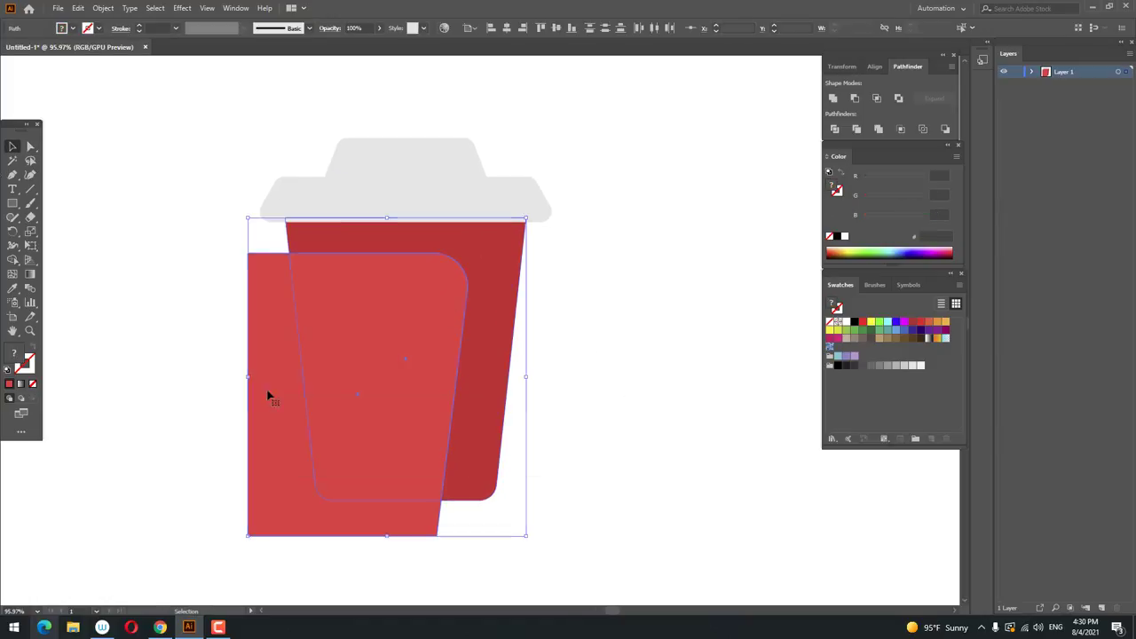
pyautogui.rightClick(341, 357)
pyautogui.moveTo(400, 543)
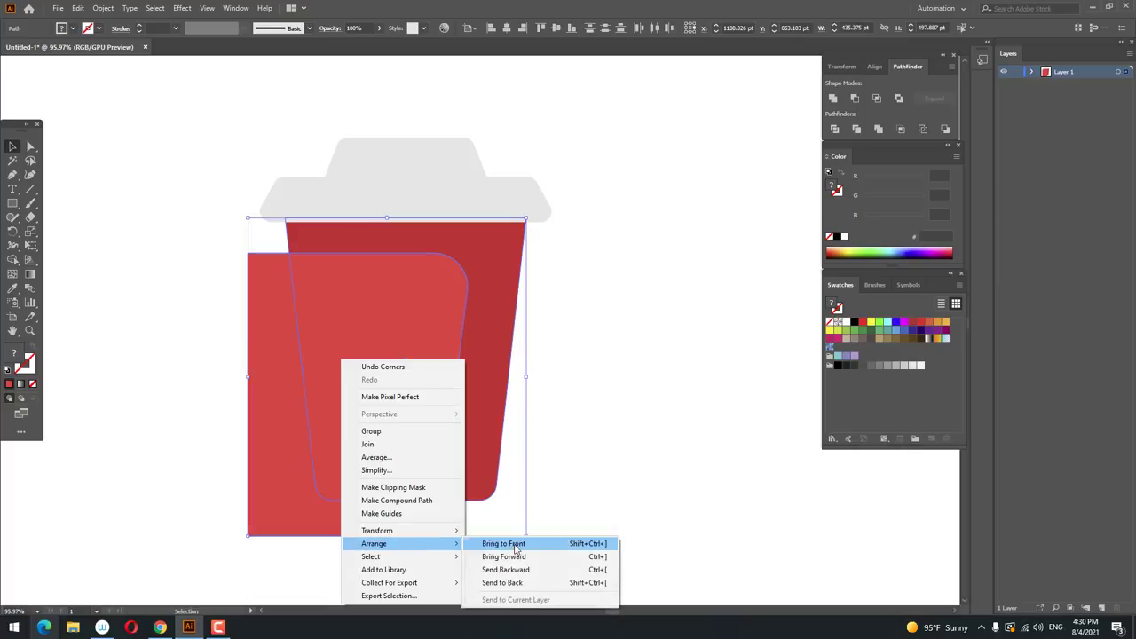
pyautogui.click(526, 583)
pyautogui.click(836, 129)
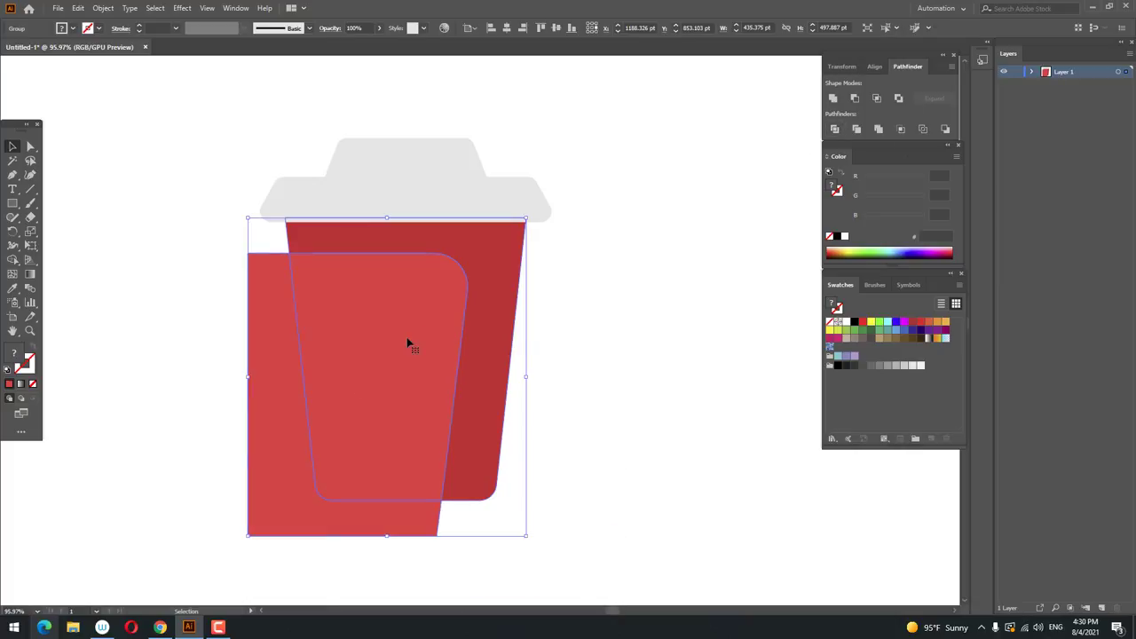
# Step: Ungroup the divided red shapes and delete the lighter red piece outside the cup outline
pyautogui.rightClick(407, 338)
pyautogui.click(454, 437)
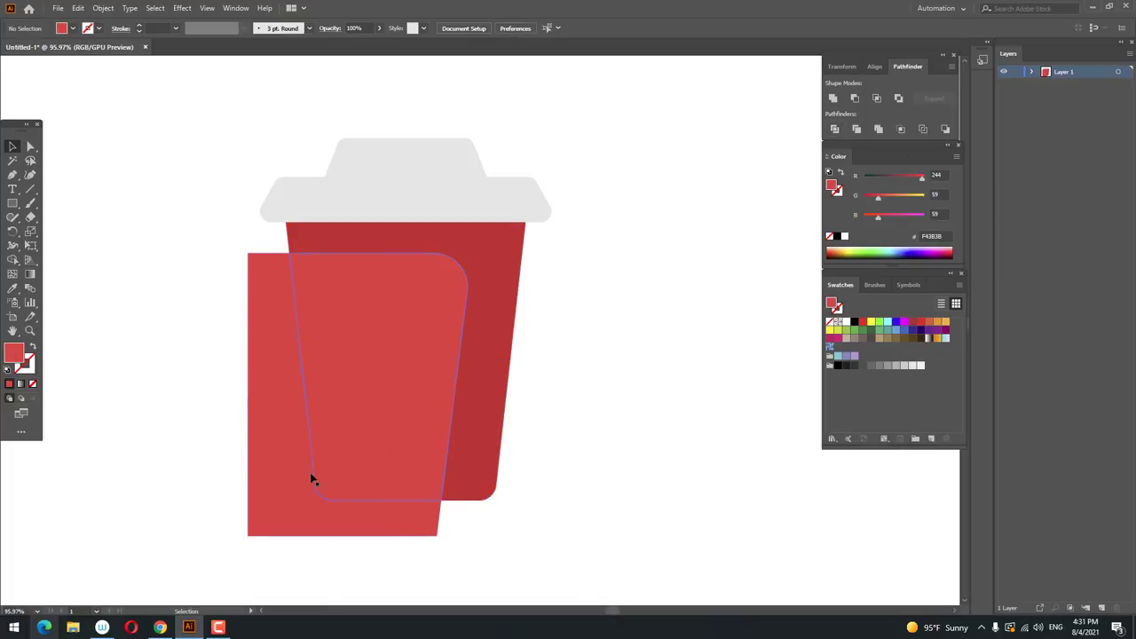
pyautogui.click(266, 497)
pyautogui.press('Delete')
# Step: Draw a strip about 402 × 26 pt directly under the lid, filled with black at 40% opacity
pyautogui.press('z')
pyautogui.click(502, 307)
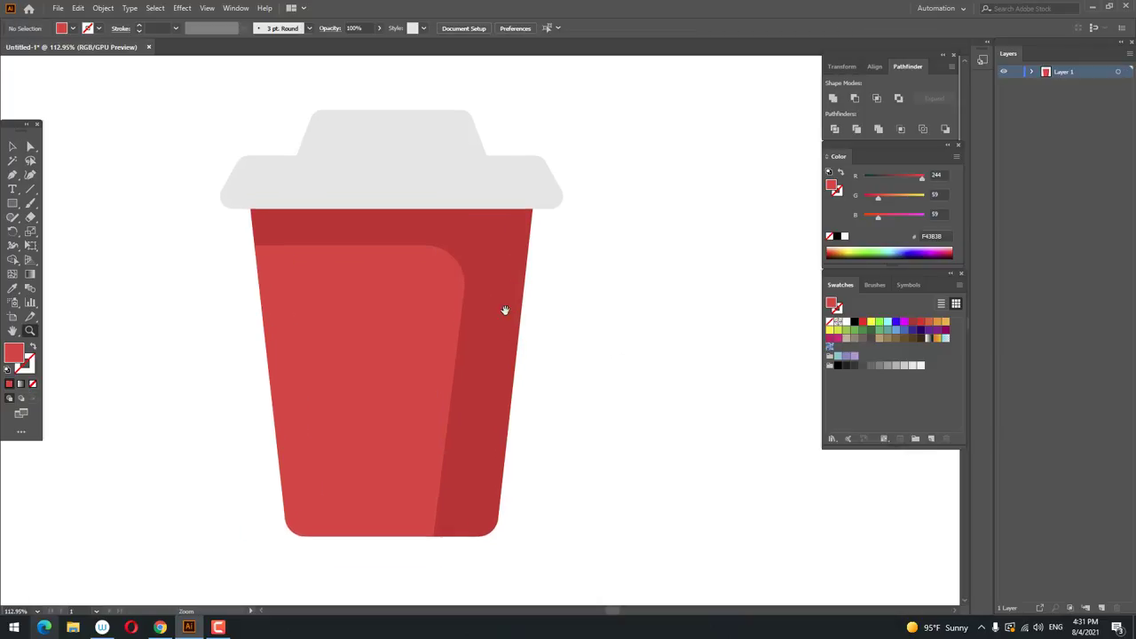
pyautogui.click(453, 227)
pyautogui.click(13, 203)
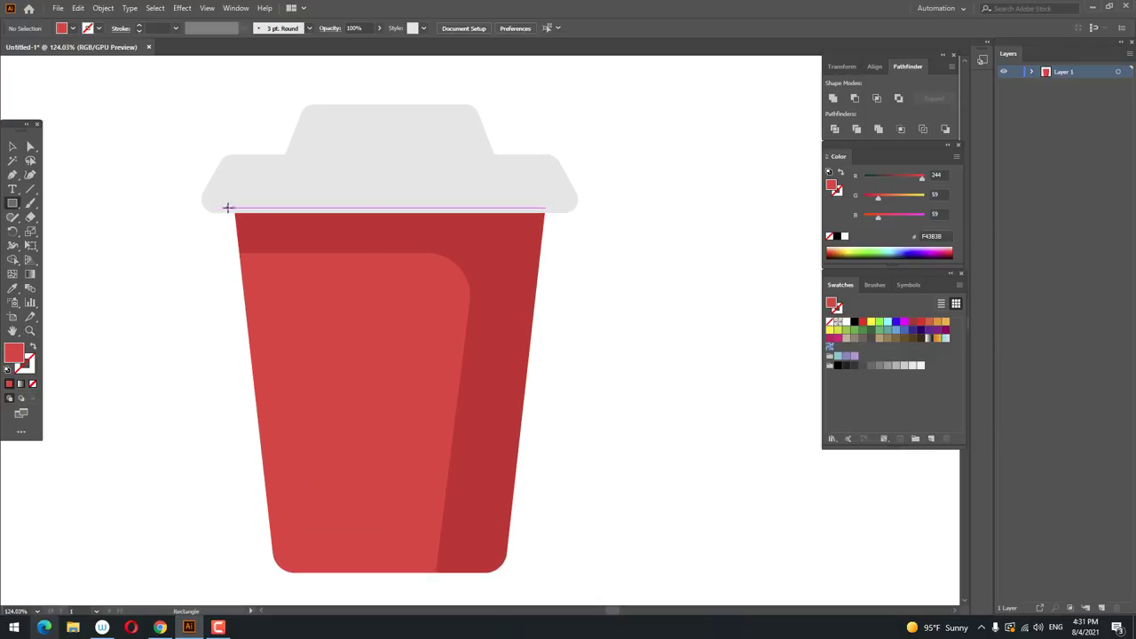
pyautogui.moveTo(229, 214); pyautogui.dragTo(562, 233)
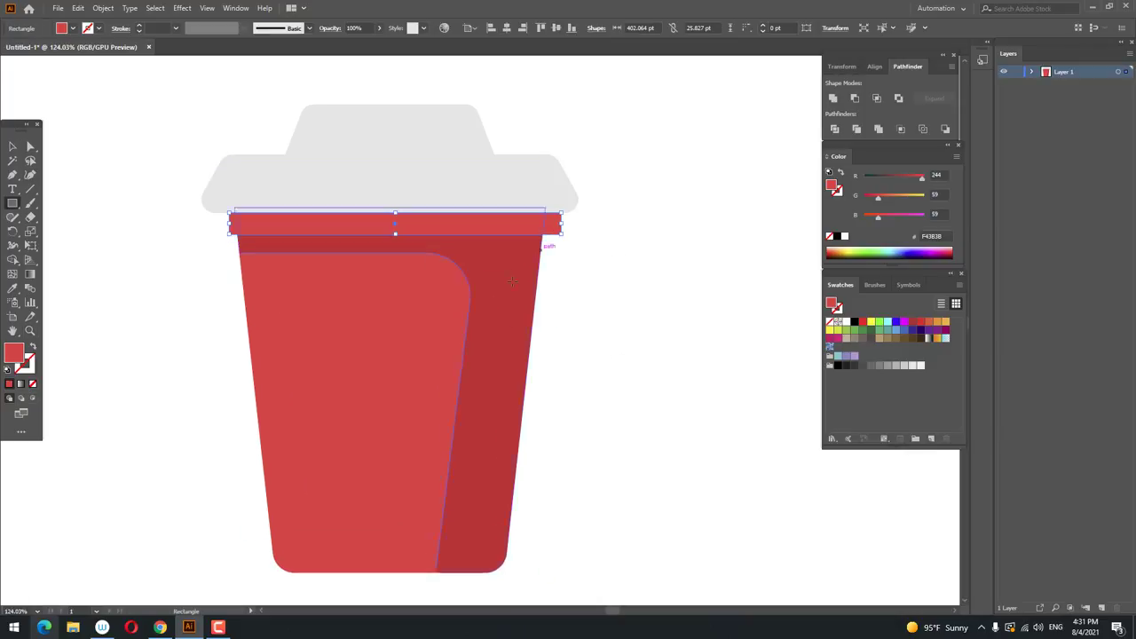
pyautogui.click(854, 322)
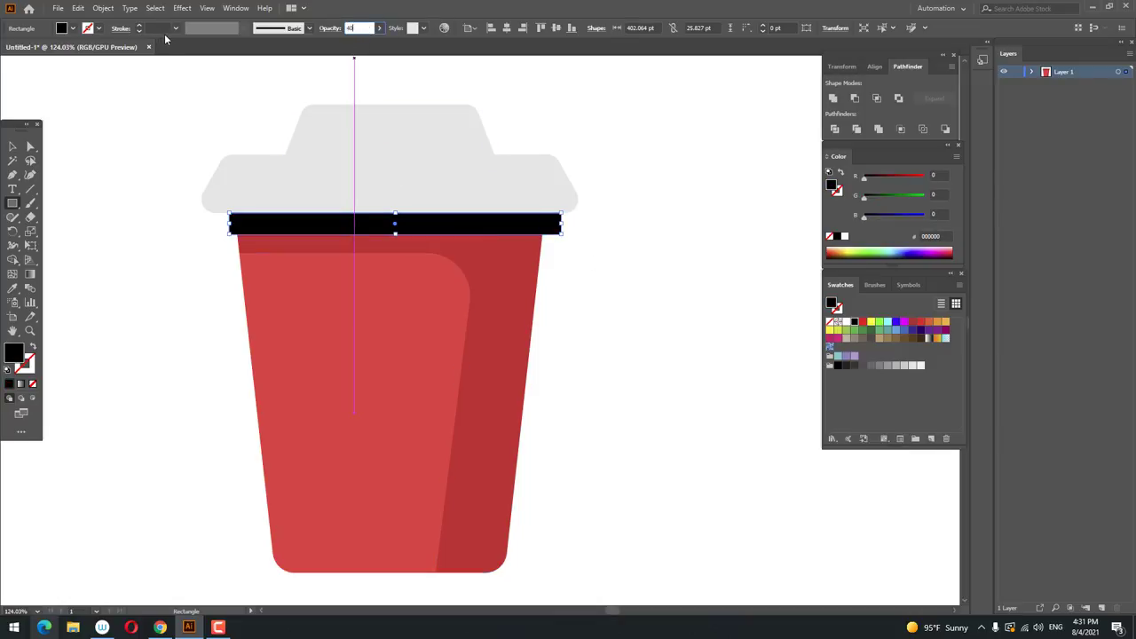
pyautogui.write('40')
pyautogui.press('Return')
# Step: Send the black strip and the dark red cup body to the back and split them with the Divide pathfinder
pyautogui.click(12, 146)
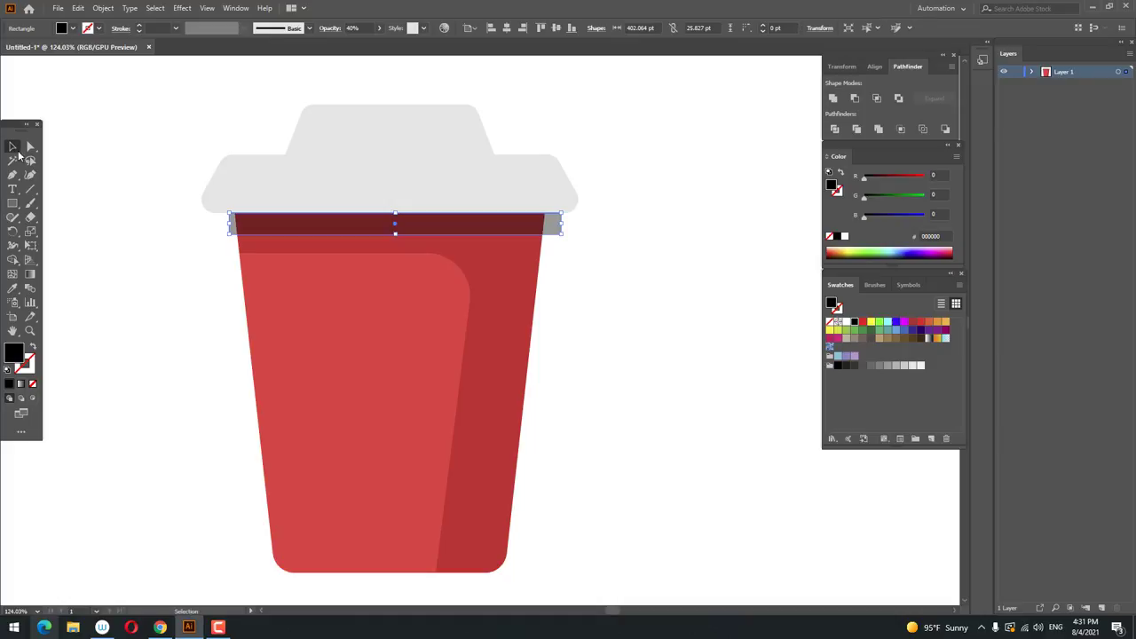
pyautogui.keyDown('shift'); pyautogui.click(519, 236); pyautogui.keyUp('shift')
pyautogui.rightClick(507, 230)
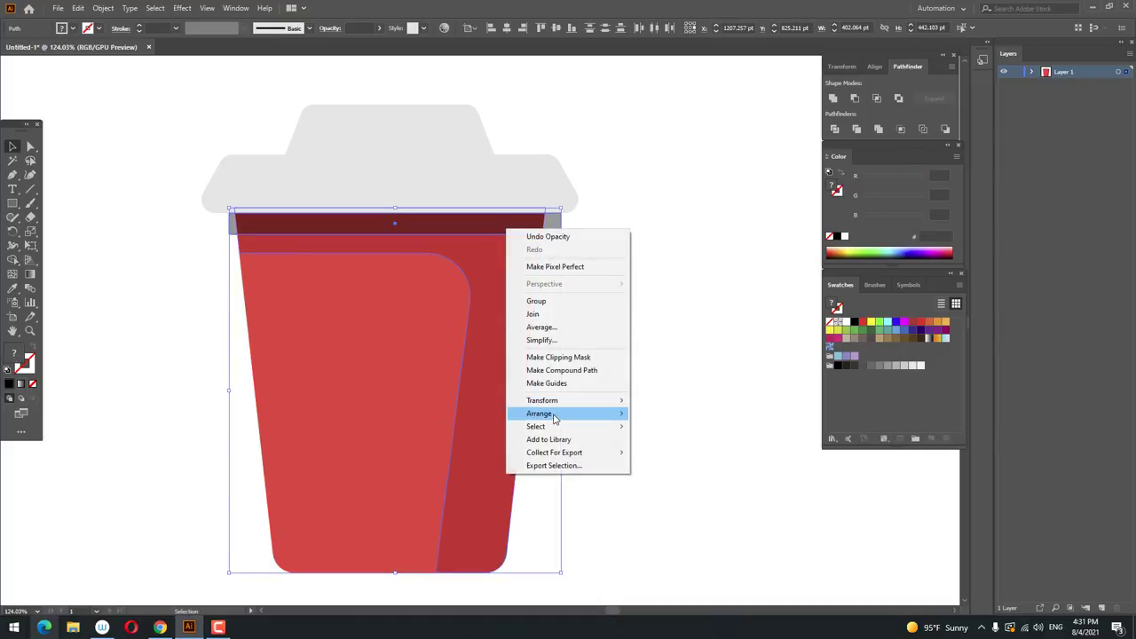
pyautogui.moveTo(577, 414)
pyautogui.click(685, 452)
pyautogui.click(834, 129)
# Step: Ungroup the divided strip and cup shapes and delete the two strip ends overhanging the cup
pyautogui.rightClick(471, 233)
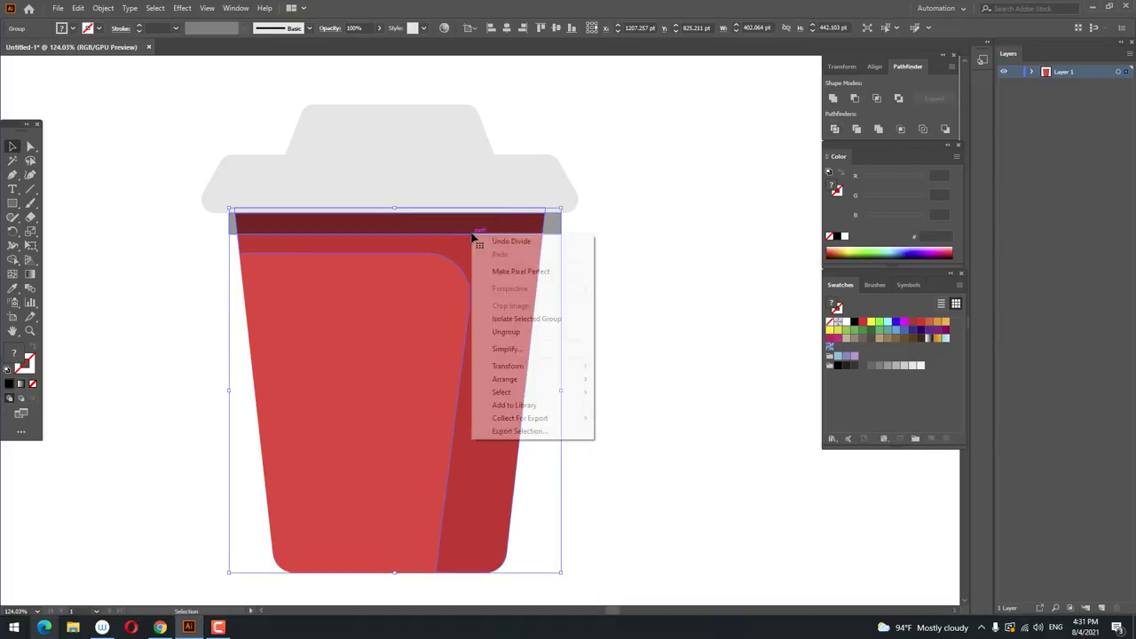
pyautogui.click(506, 331)
pyautogui.click(581, 223)
pyautogui.click(551, 224)
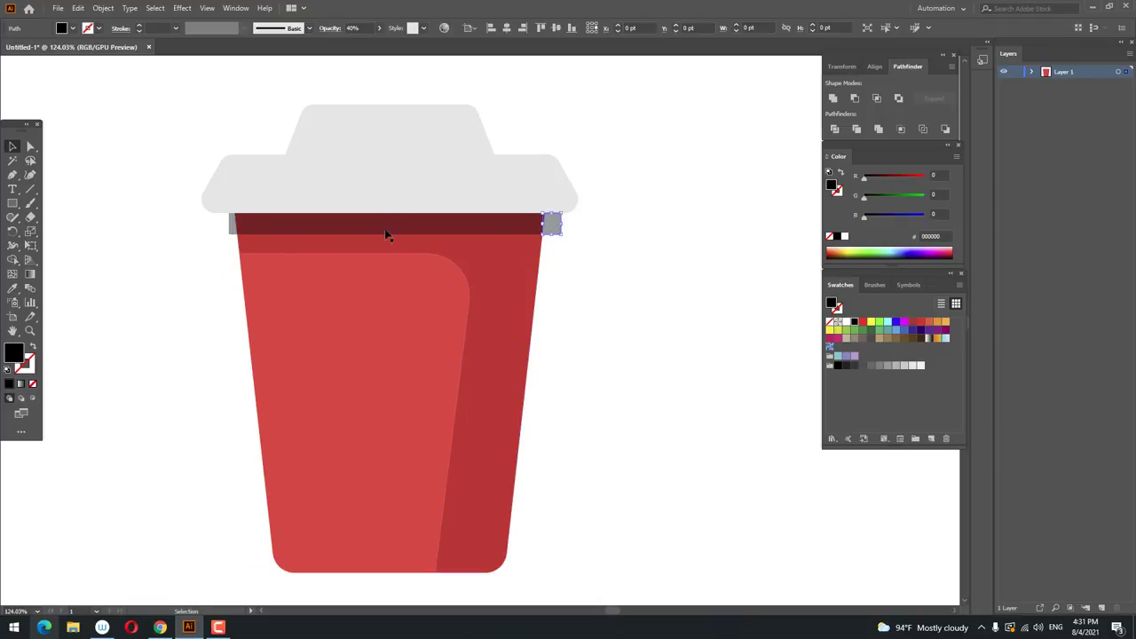
pyautogui.keyDown('shift'); pyautogui.click(230, 222); pyautogui.keyUp('shift')
pyautogui.press('Delete')
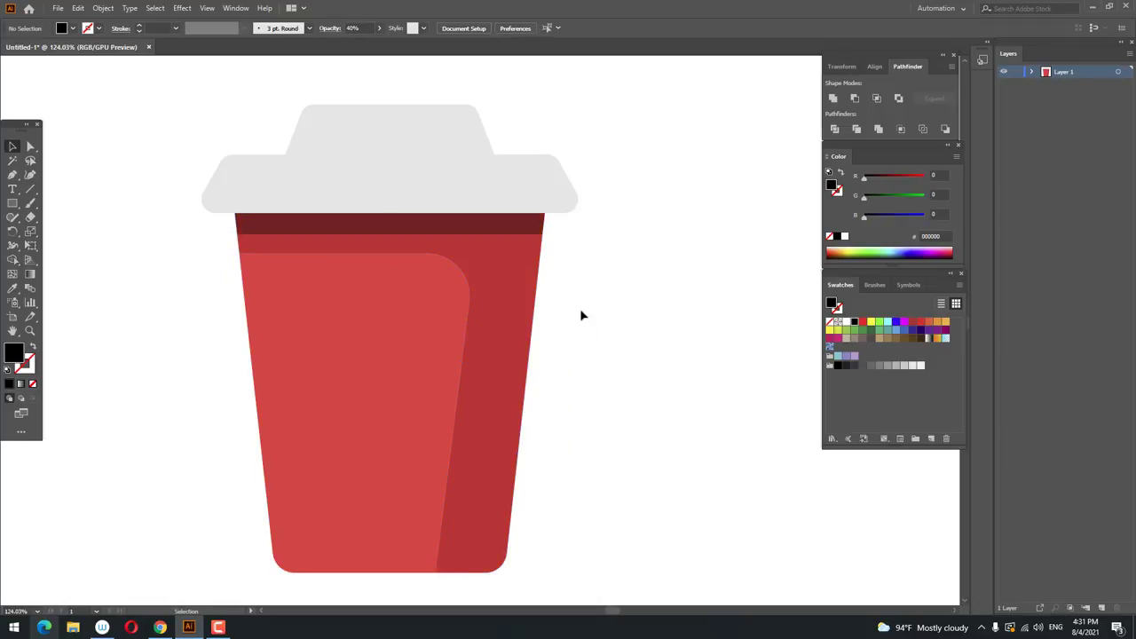
# Step: Lower the opacity of the shadow strip under the lid to 6%
pyautogui.press('z')
pyautogui.moveTo(616, 281); pyautogui.dragTo(546, 295)
pyautogui.click(30, 147)
pyautogui.click(382, 243)
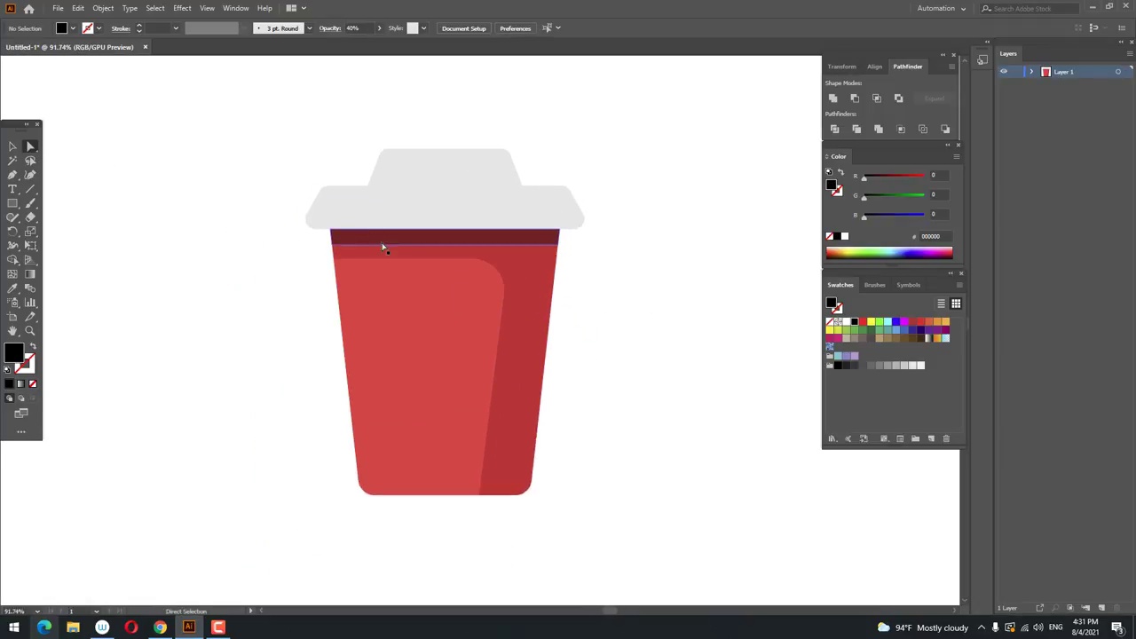
pyautogui.click(384, 27)
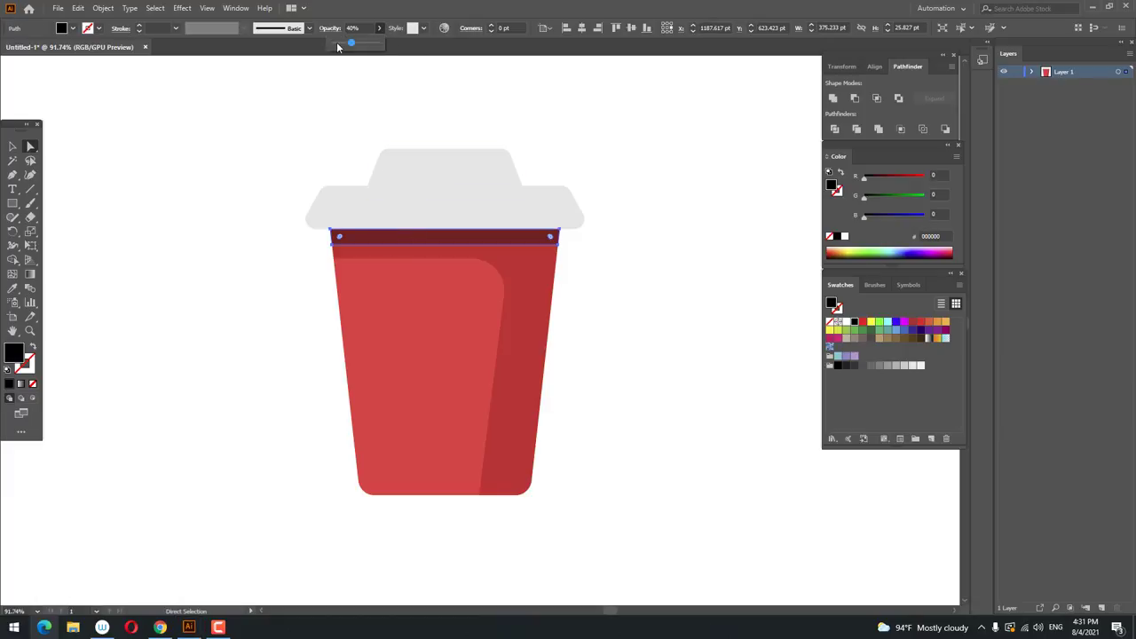
pyautogui.moveTo(350, 44); pyautogui.dragTo(337, 46)
pyautogui.click(641, 271)
# Step: Set the opacity of the shadow strip under the lid to 22%
pyautogui.press('z')
pyautogui.moveTo(479, 286); pyautogui.dragTo(527, 295)
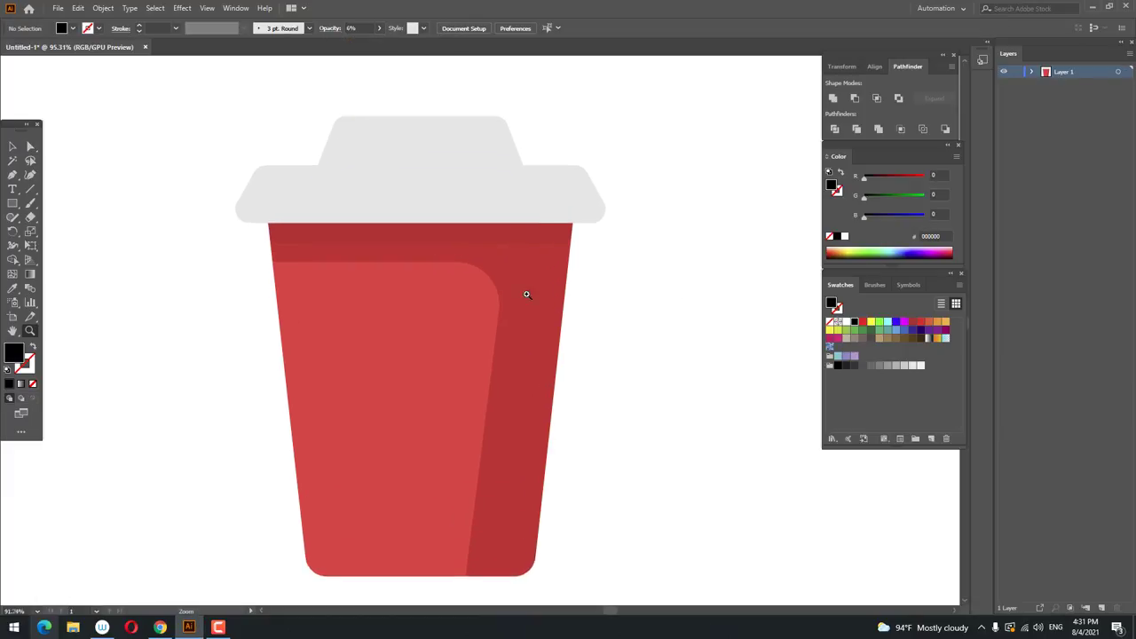
pyautogui.click(29, 146)
pyautogui.click(309, 232)
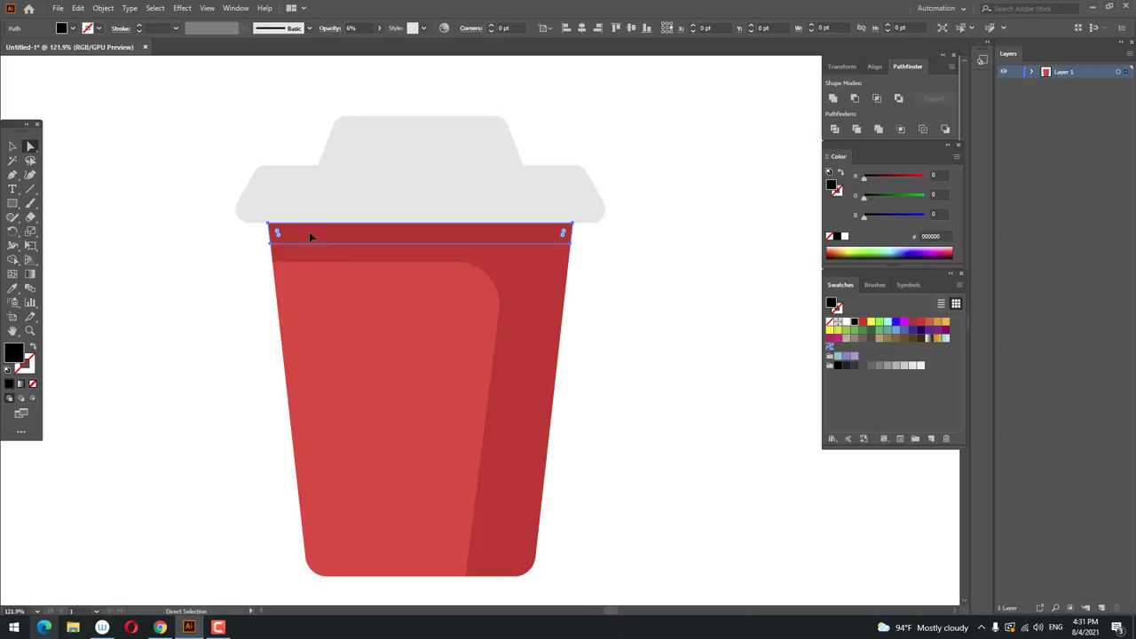
pyautogui.click(379, 28)
pyautogui.moveTo(346, 47); pyautogui.dragTo(350, 48)
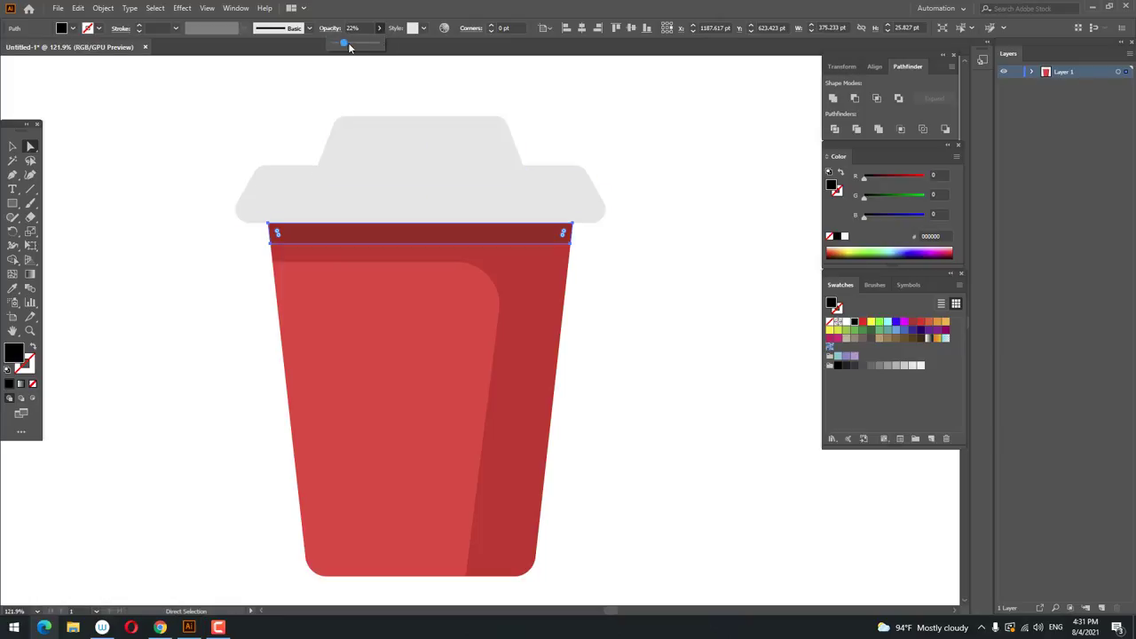
pyautogui.click(671, 319)
# Step: Draw a tall rectangle about 91 × 259 pt on the left part of the lighter red cup panel
pyautogui.press('z')
pyautogui.moveTo(665, 252); pyautogui.dragTo(559, 250)
pyautogui.moveTo(483, 265)
pyautogui.mouseDown()
pyautogui.moveTo(496, 297)
pyautogui.moveTo(464, 269)
pyautogui.mouseUp()
pyautogui.moveTo(465, 269); pyautogui.dragTo(476, 291)
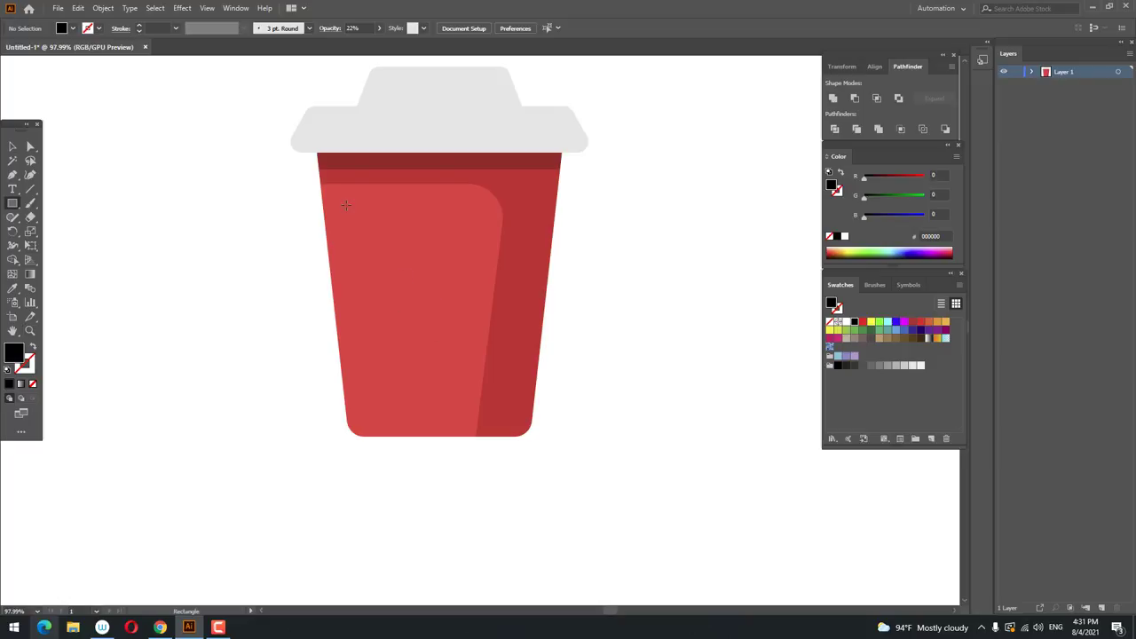
pyautogui.moveTo(345, 204)
pyautogui.mouseDown()
pyautogui.moveTo(410, 391)
pyautogui.moveTo(406, 373)
pyautogui.mouseUp()
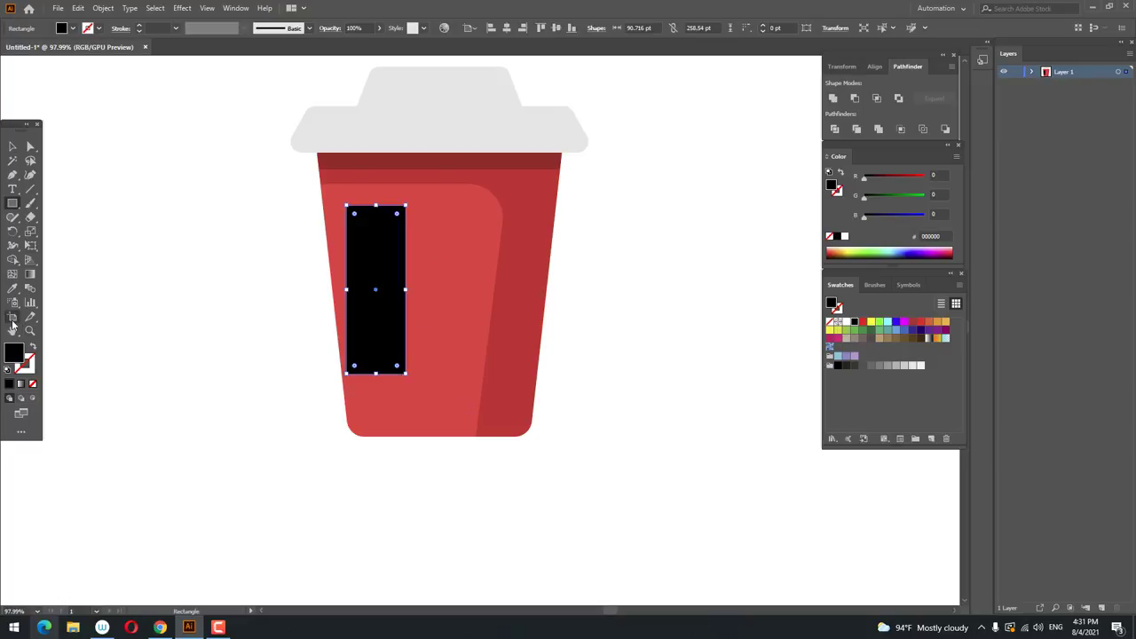
# Step: Change the tall rectangle's fill from the sampled cup red to the orange EF8E5E
pyautogui.click(13, 288)
pyautogui.click(442, 287)
pyautogui.doubleClick(20, 359)
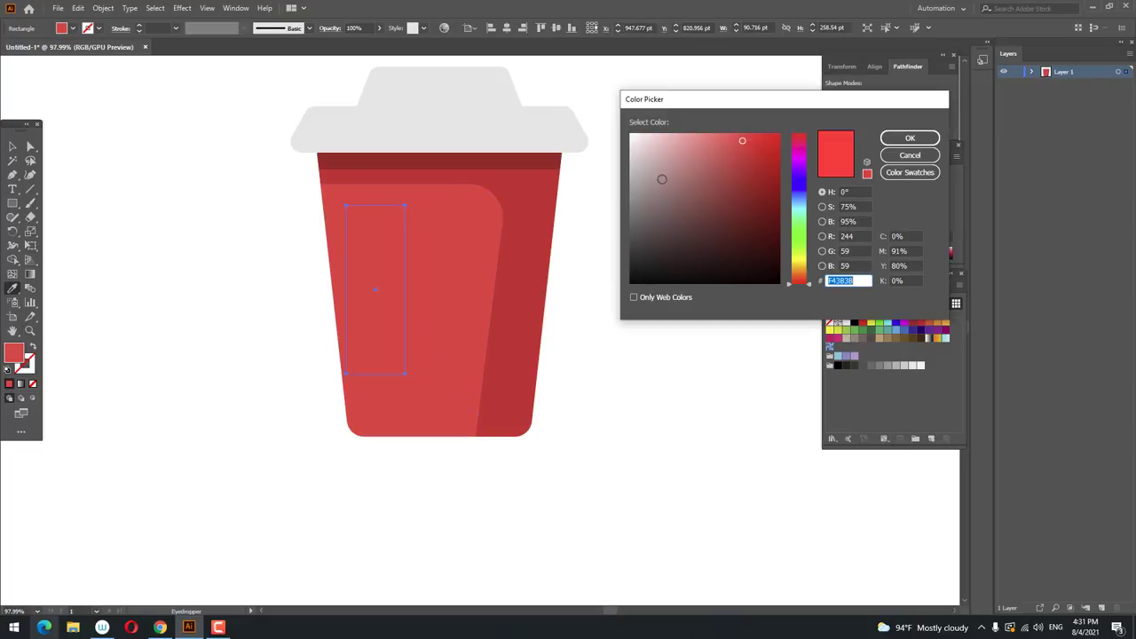
pyautogui.click(721, 141)
pyautogui.click(806, 263)
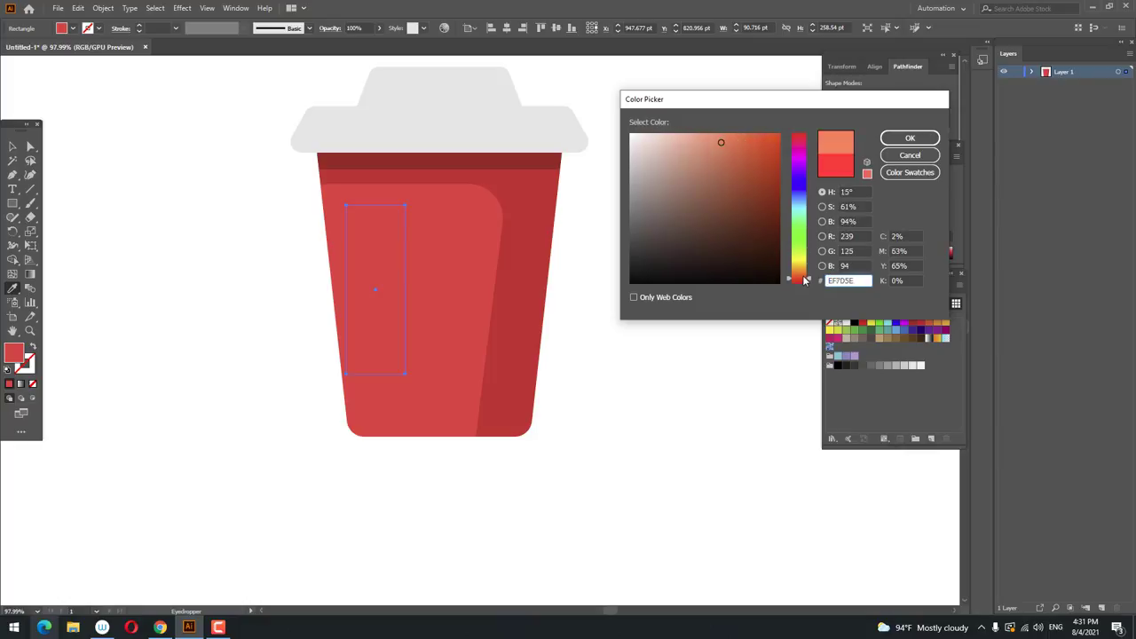
pyautogui.click(909, 139)
# Step: Shift the orange rectangle's two bottom corners to the right so its sides slant parallel to the cup's left edge
pyautogui.click(30, 146)
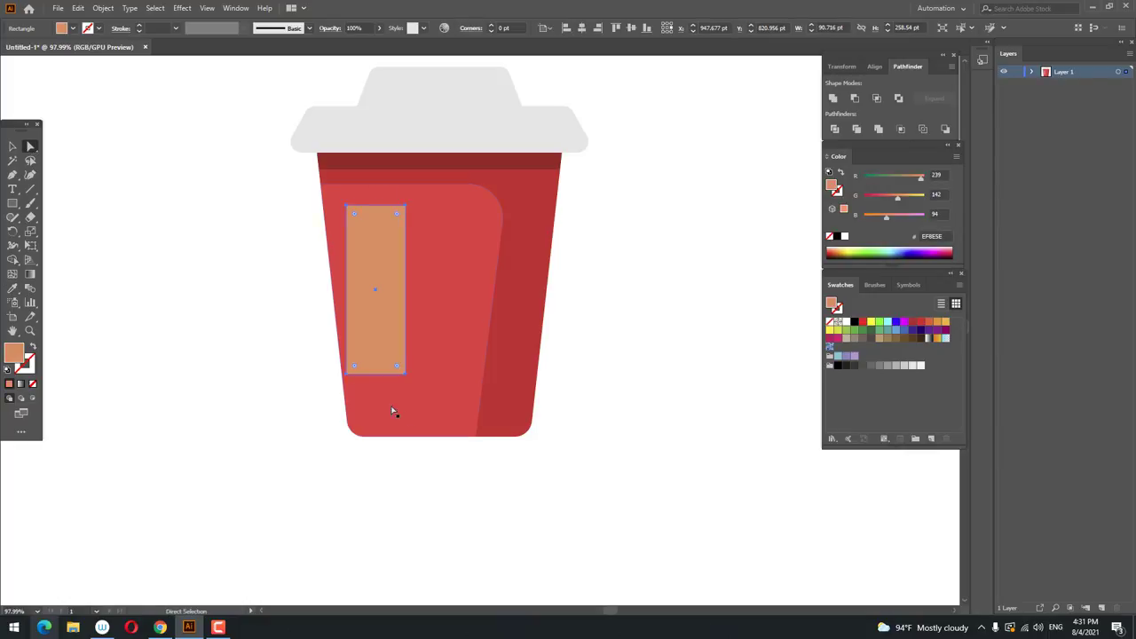
pyautogui.click(406, 374)
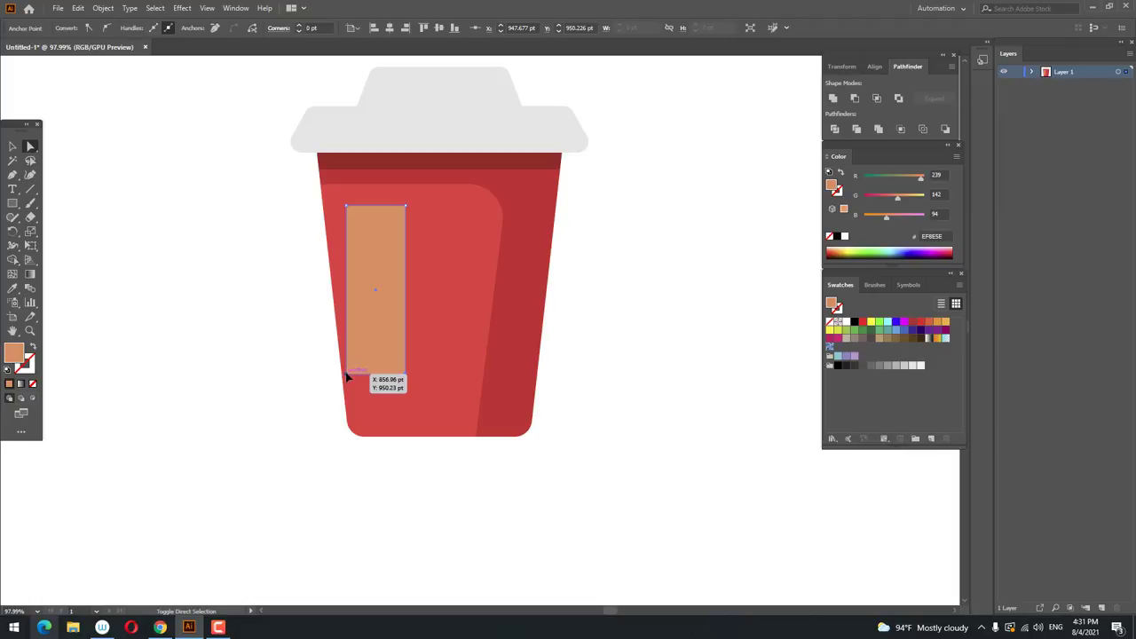
pyautogui.keyDown('shift'); pyautogui.click(346, 373); pyautogui.keyUp('shift')
pyautogui.moveTo(350, 377); pyautogui.dragTo(364, 380)
# Step: Round the slanted orange shape's corners to about 45 pt to form a capsule, placed slightly lower on the cup panel
pyautogui.moveTo(400, 325); pyautogui.dragTo(405, 353)
pyautogui.moveTo(373, 282); pyautogui.dragTo(377, 300)
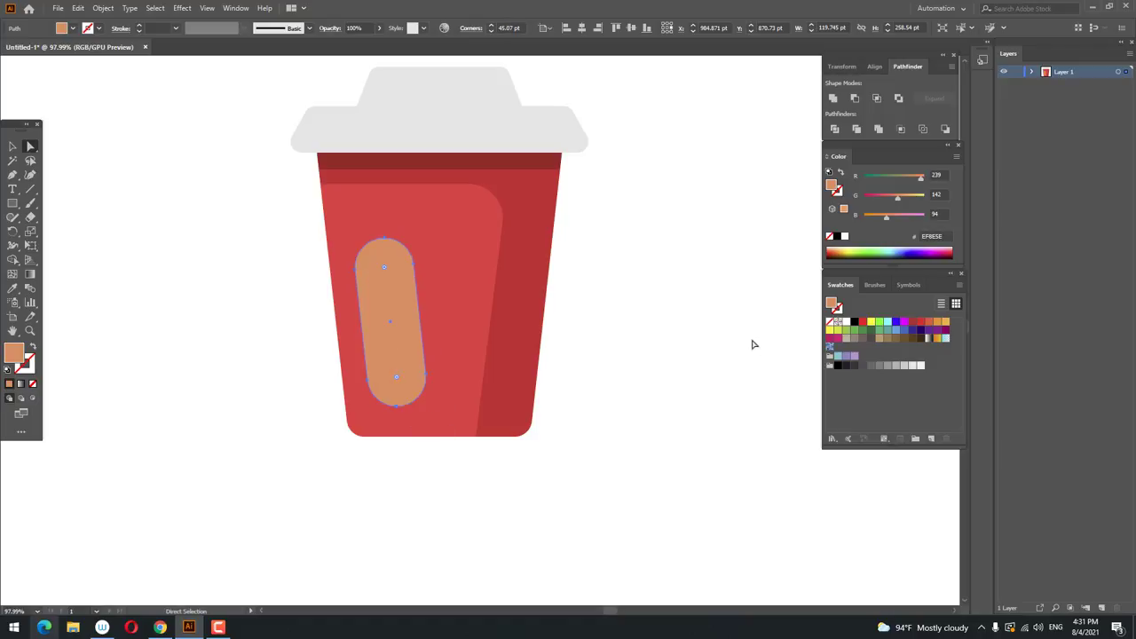
pyautogui.click(754, 344)
# Step: Recolour the orange capsule starting from the sampled lighter red of the cup panel, setting its fill to the orange-red FF8261
pyautogui.press('space')
pyautogui.moveTo(727, 322); pyautogui.dragTo(719, 372)
pyautogui.press('z')
pyautogui.moveTo(515, 389); pyautogui.dragTo(519, 389)
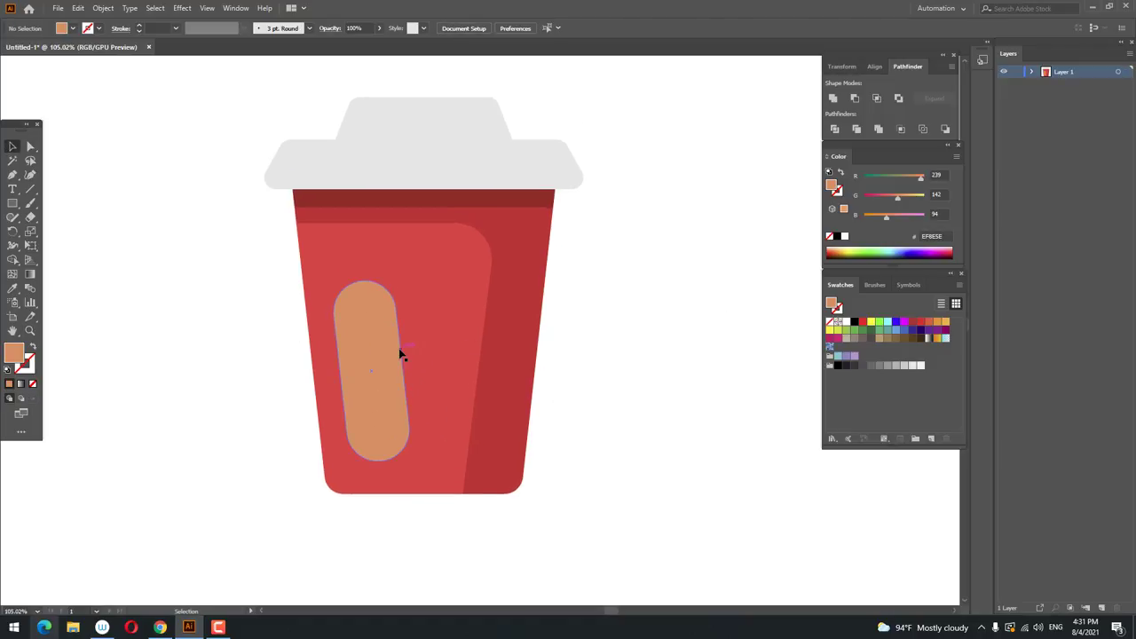
pyautogui.click(400, 353)
pyautogui.click(12, 288)
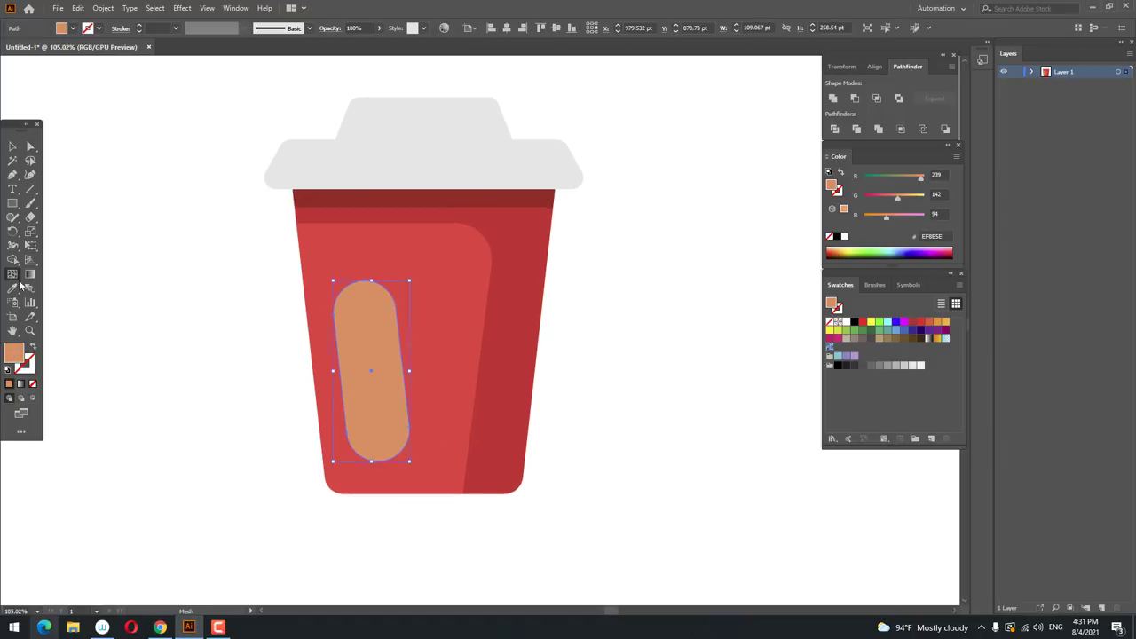
pyautogui.click(381, 261)
pyautogui.doubleClick(20, 354)
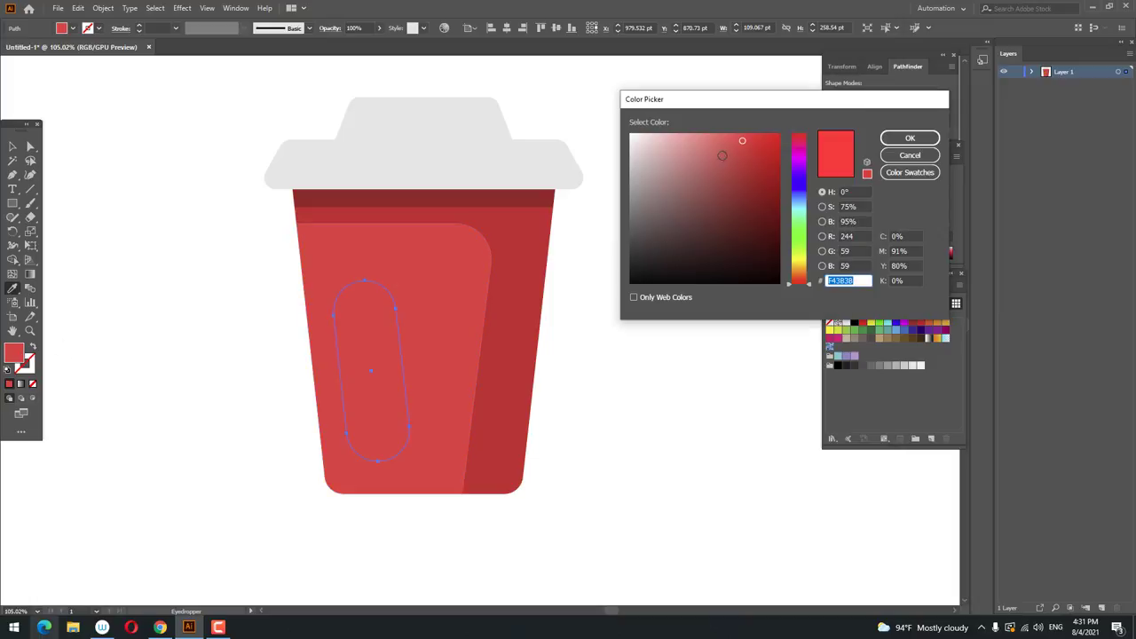
pyautogui.moveTo(741, 140); pyautogui.dragTo(725, 134)
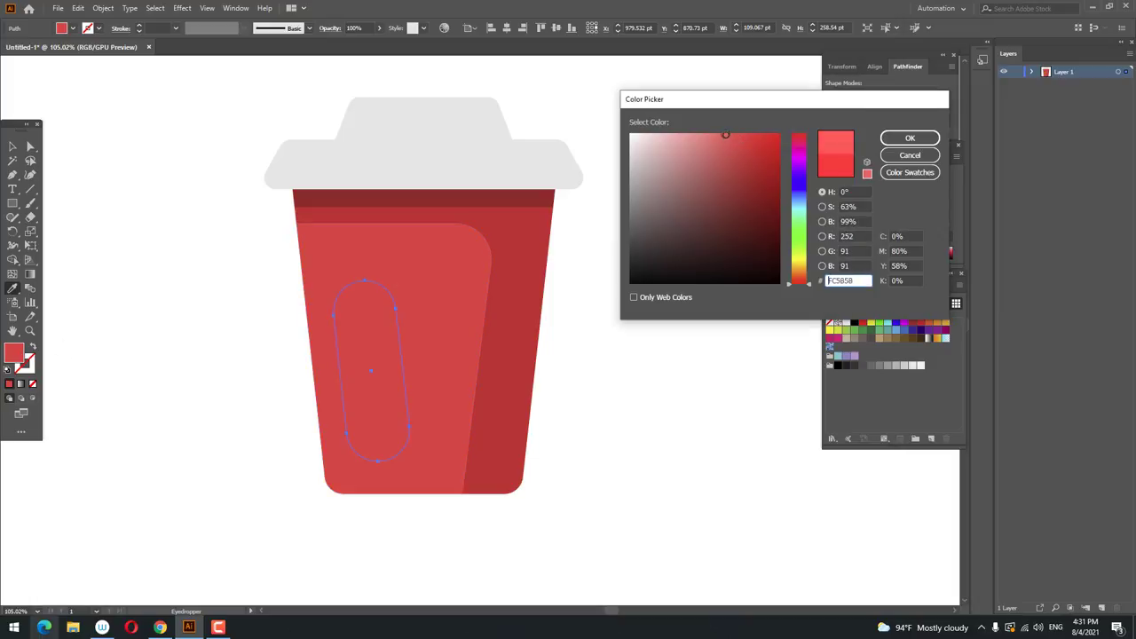
pyautogui.click(802, 280)
pyautogui.click(909, 139)
# Step: Fill the lid's wide lower brim with the darker grey CCCCCC
pyautogui.press('z')
pyautogui.moveTo(633, 206); pyautogui.dragTo(430, 248)
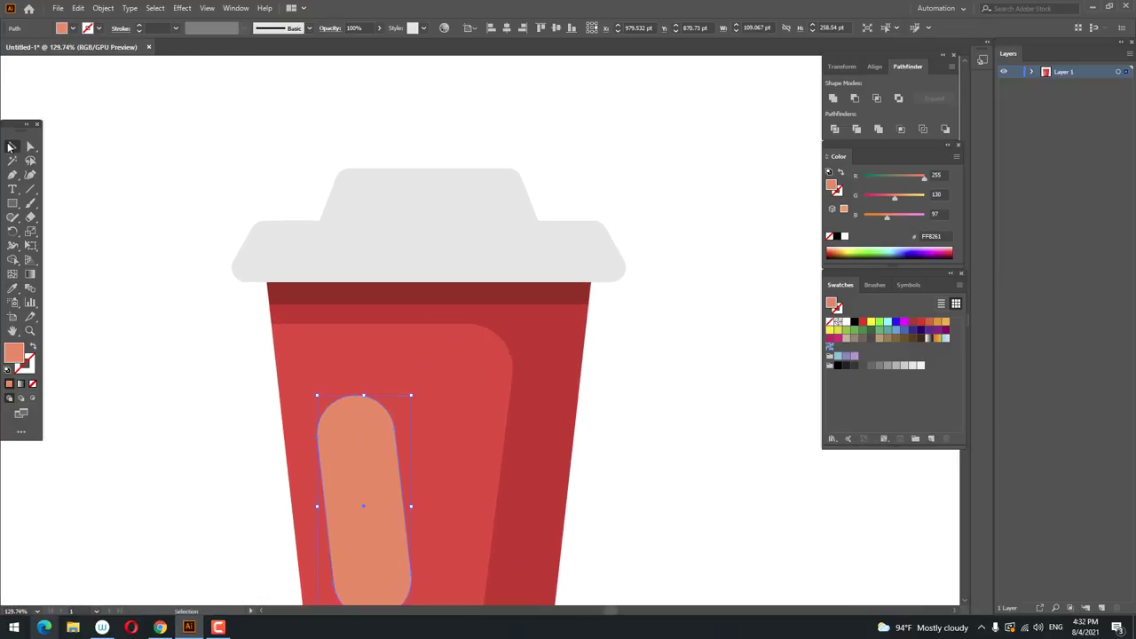
pyautogui.click(450, 254)
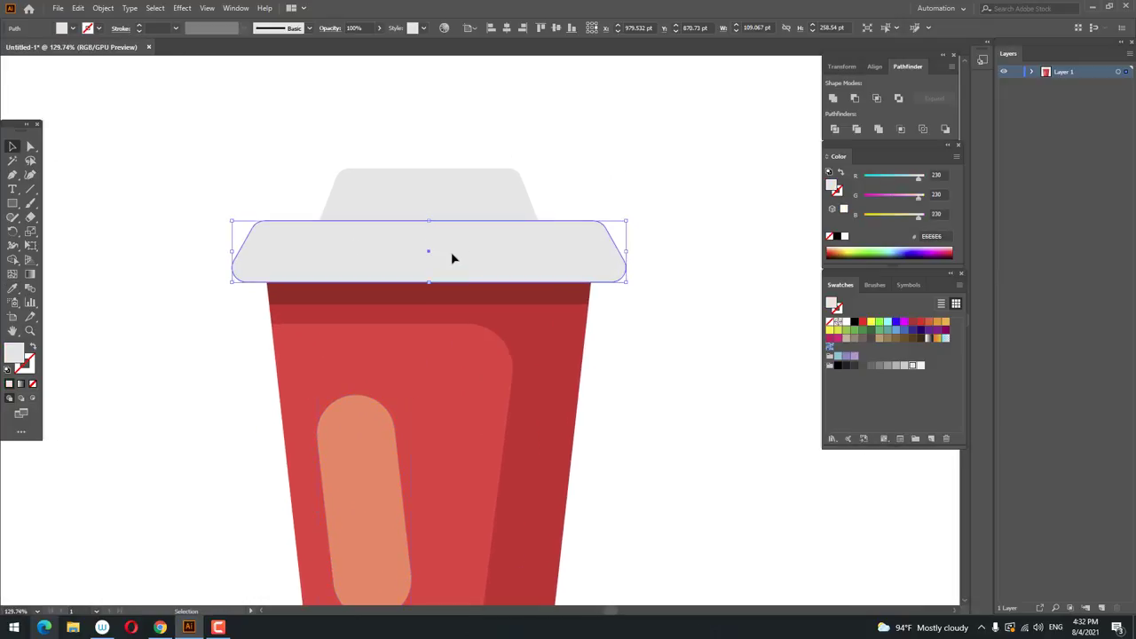
pyautogui.click(903, 368)
pyautogui.hotkey('ctrl', 'z')
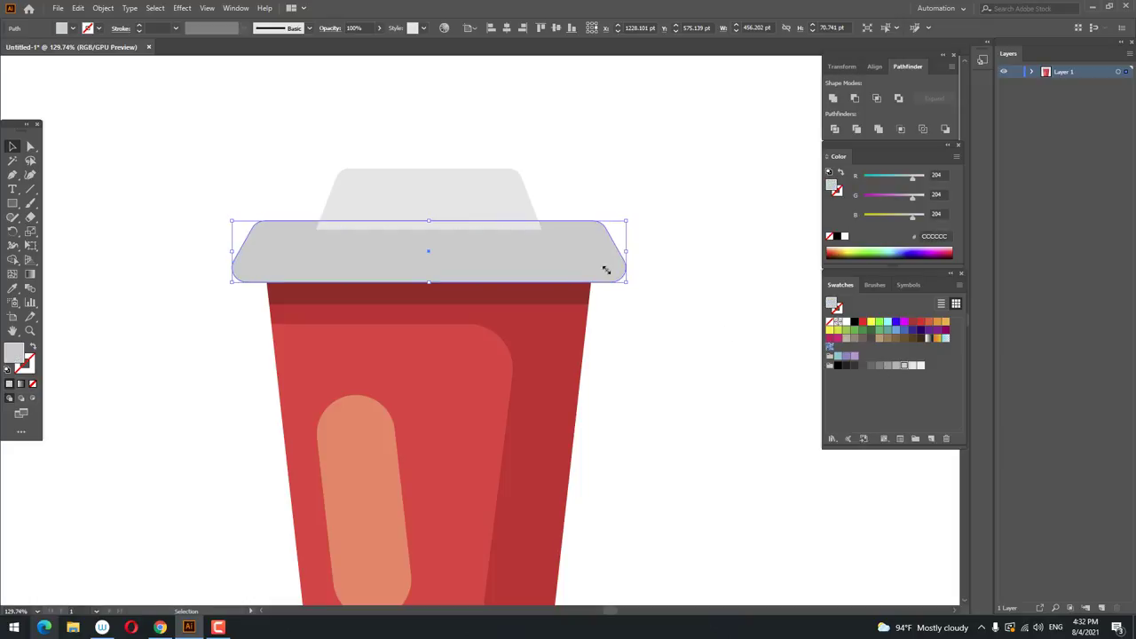
# Step: Send the lid's narrower upper section to the back so the brim overlaps it
pyautogui.click(507, 204)
pyautogui.rightClick(504, 202)
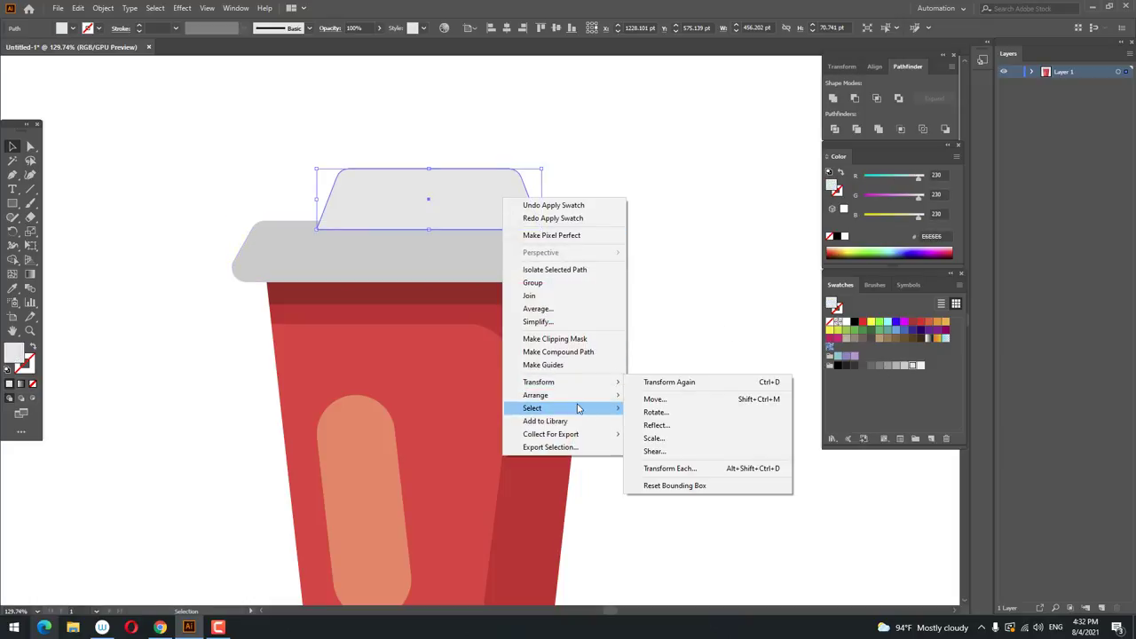
pyautogui.moveTo(577, 398)
pyautogui.click(670, 434)
pyautogui.click(725, 412)
# Step: Draw a light grey rectangle about 51 × 71 pt over the full height of the lid brim, left of its centre
pyautogui.hotkey('ctrl', 'space')
pyautogui.moveTo(663, 331); pyautogui.dragTo(486, 210)
pyautogui.moveTo(486, 211); pyautogui.dragTo(559, 236)
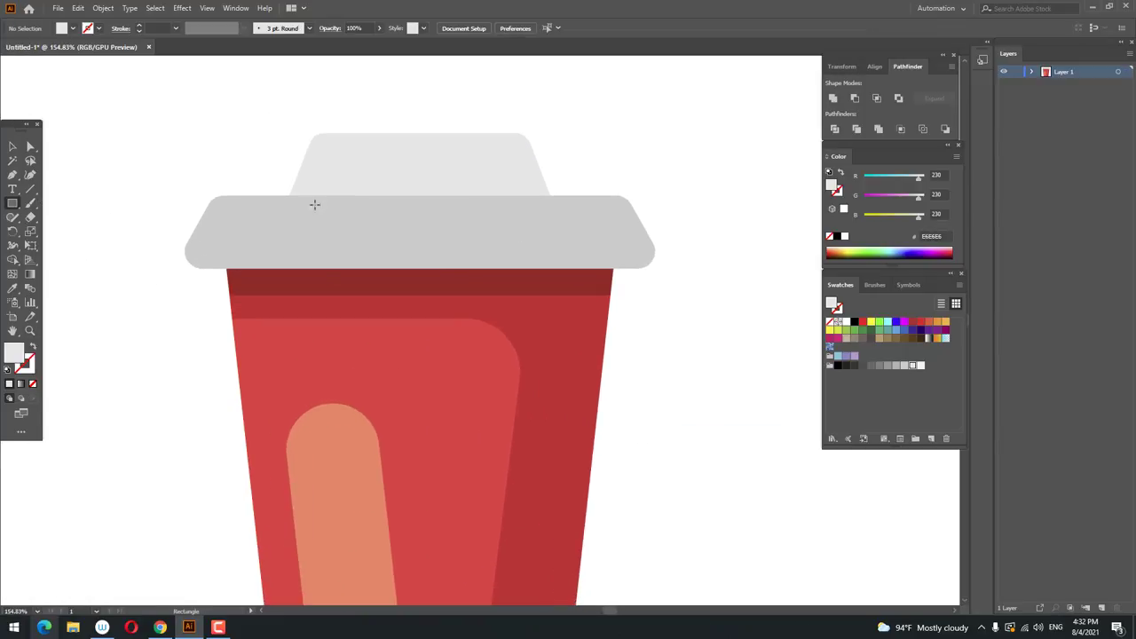
pyautogui.moveTo(307, 195); pyautogui.dragTo(360, 268)
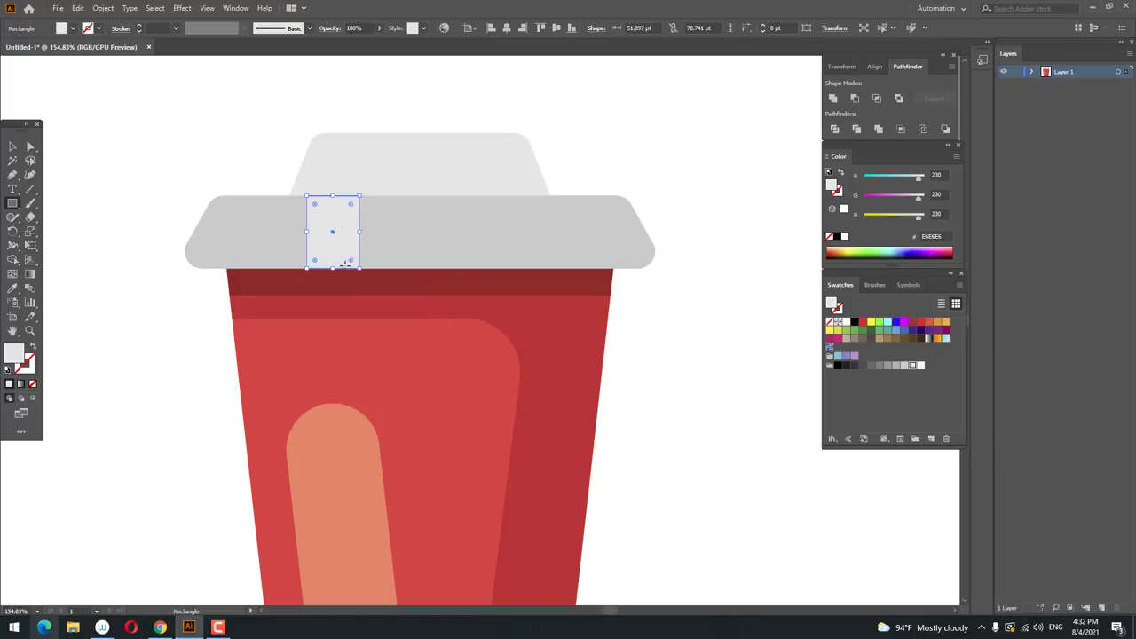
# Step: Shift the bottom edge of the light grey rectangle to the left to form a slanted highlight on the brim
pyautogui.click(30, 149)
pyautogui.moveTo(303, 189); pyautogui.dragTo(380, 194)
pyautogui.moveTo(358, 237); pyautogui.dragTo(335, 238)
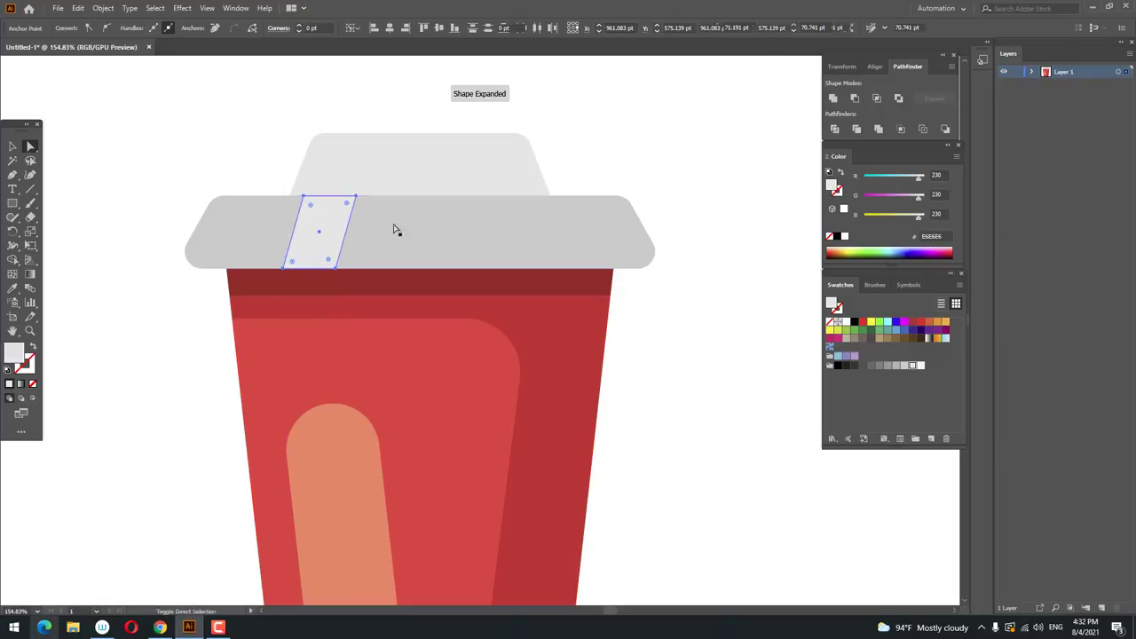
# Step: Draw an open bent straw path about 103 × 430 pt with the Pen tool, from above the lid down into the cup
pyautogui.press('z')
pyautogui.moveTo(421, 215); pyautogui.dragTo(317, 241)
pyautogui.moveTo(346, 235); pyautogui.dragTo(304, 276)
pyautogui.moveTo(369, 247); pyautogui.dragTo(443, 259)
pyautogui.moveTo(454, 275); pyautogui.dragTo(407, 251)
pyautogui.moveTo(456, 284)
pyautogui.mouseDown()
pyautogui.moveTo(461, 309)
pyautogui.moveTo(468, 292)
pyautogui.mouseUp()
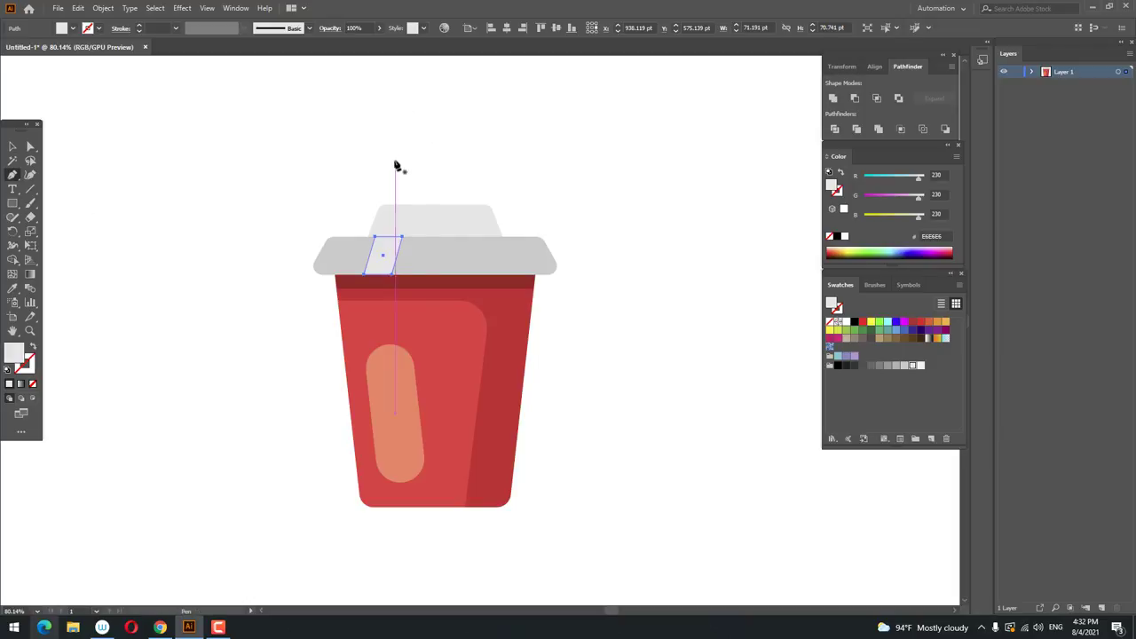
pyautogui.click(489, 103)
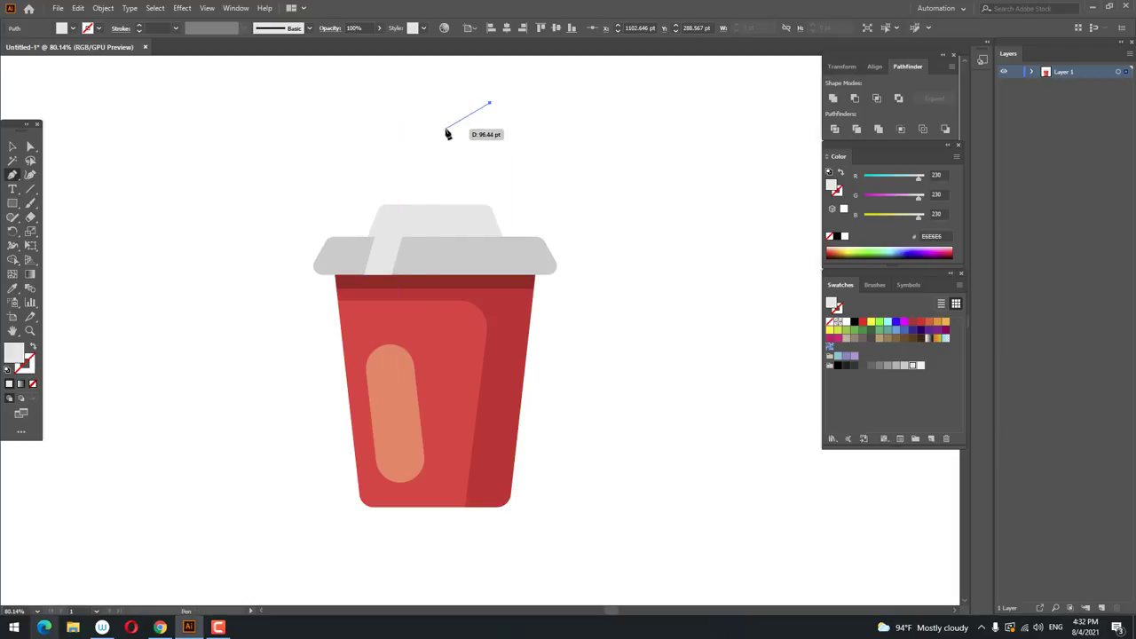
pyautogui.click(434, 141)
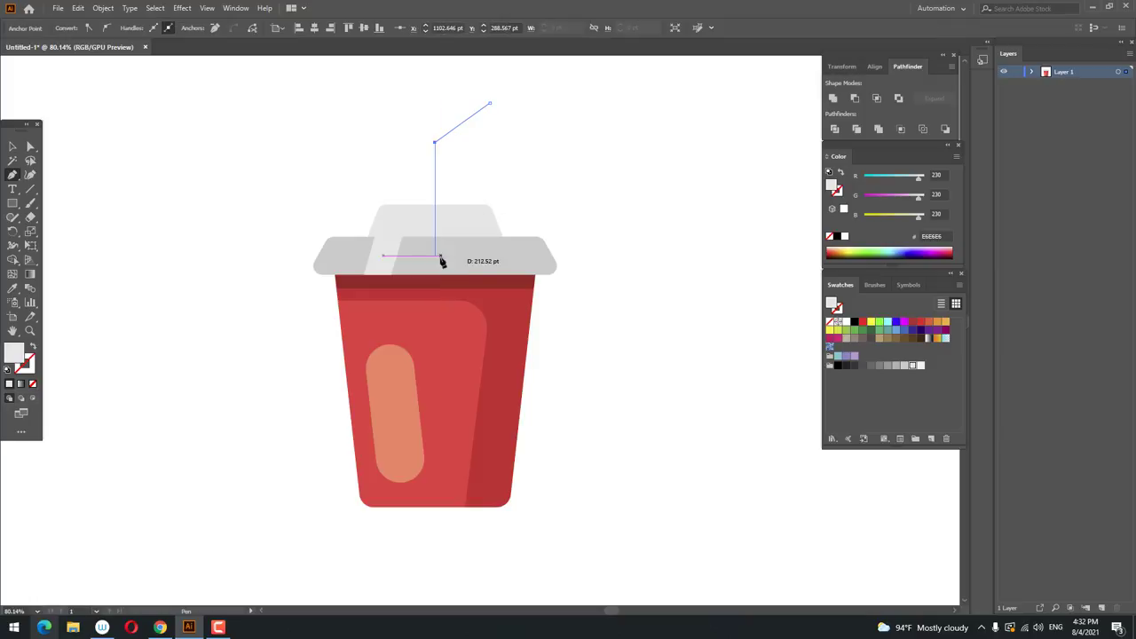
pyautogui.click(433, 330)
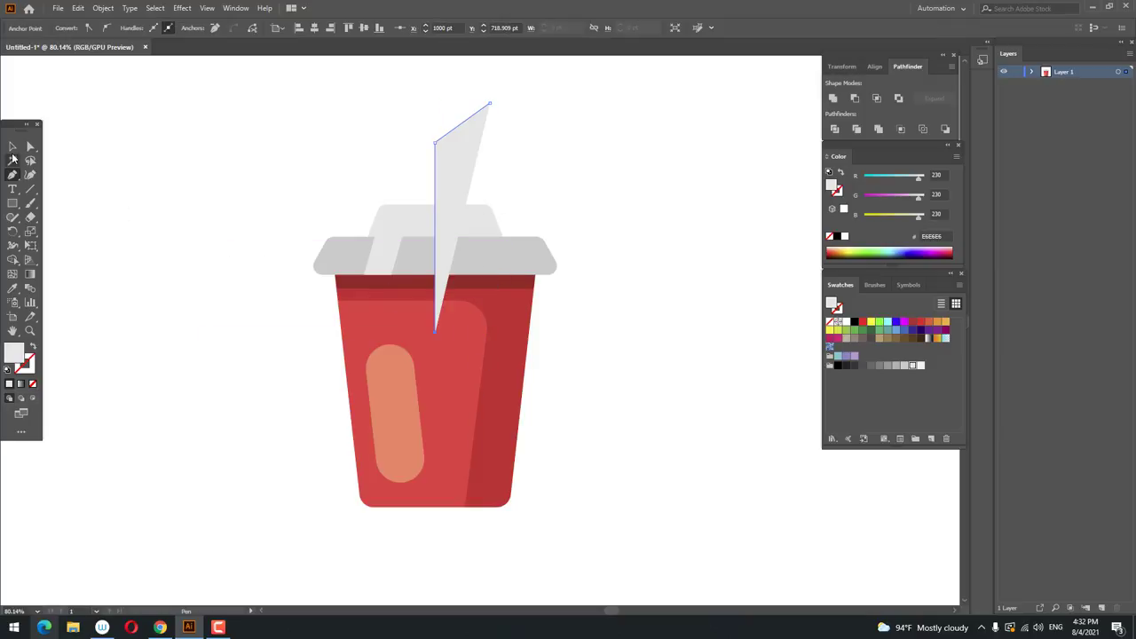
# Step: Apply the cup's darker side red to the straw path and swap it from fill to stroke
pyautogui.press('i')
pyautogui.click(505, 390)
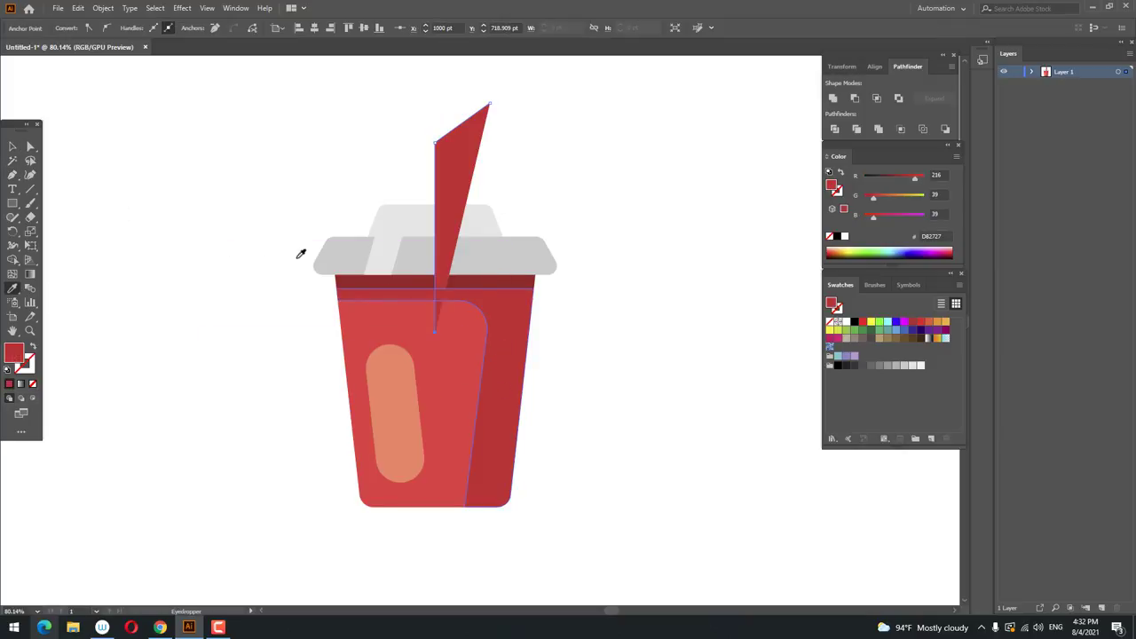
pyautogui.click(12, 146)
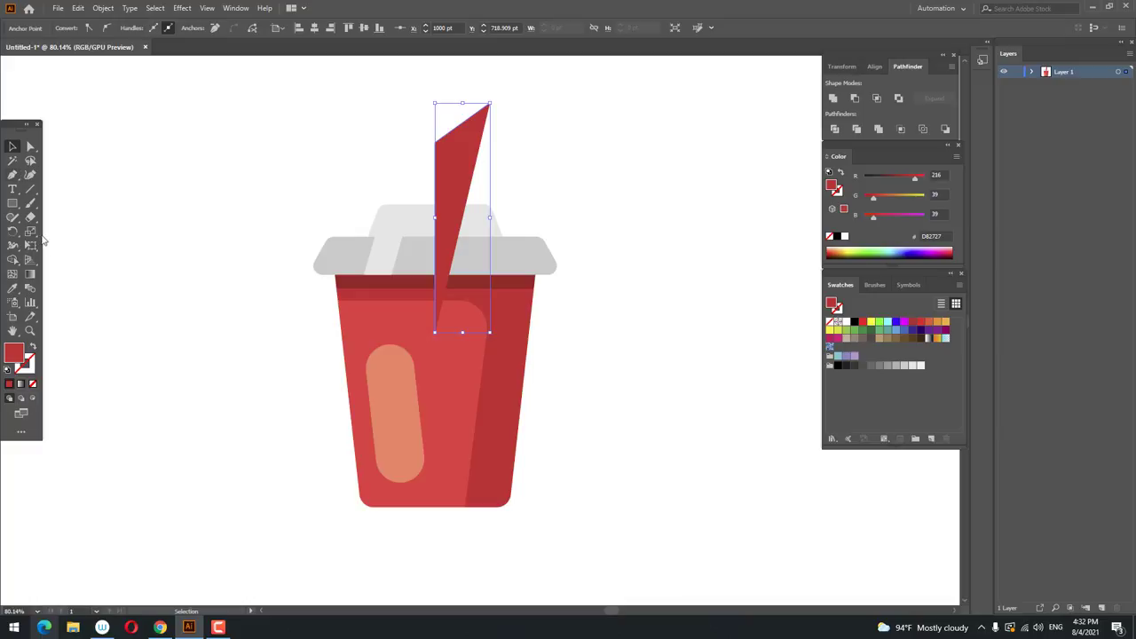
pyautogui.click(33, 346)
pyautogui.moveTo(380, 108); pyautogui.dragTo(380, 107)
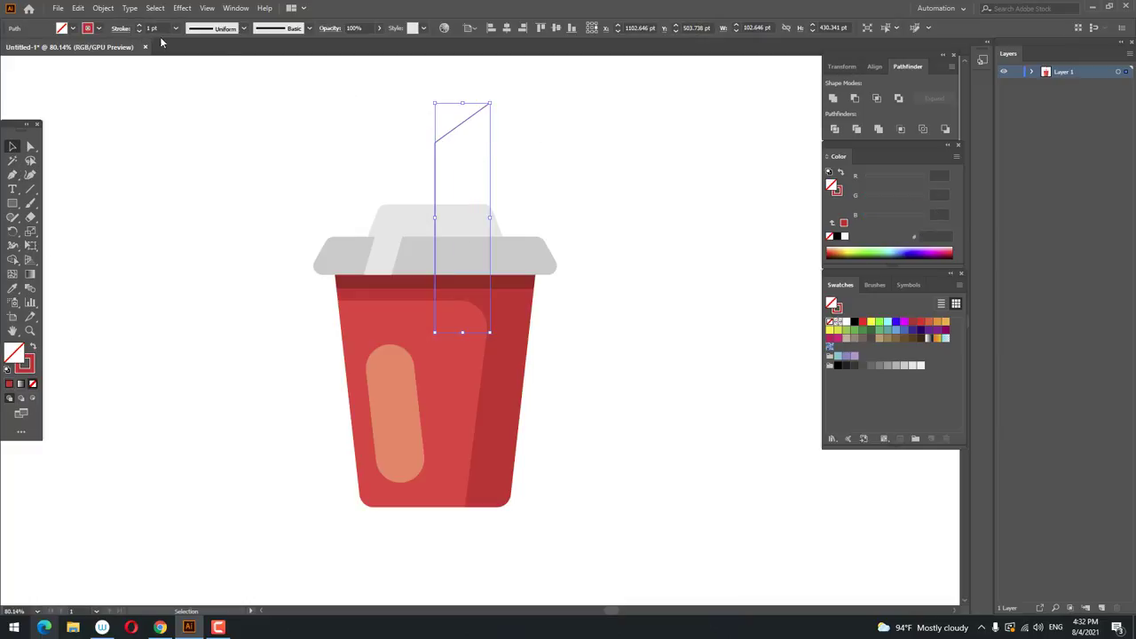
# Step: Set the straw path's stroke weight to 34 pt
pyautogui.click(145, 27)
pyautogui.click(146, 28)
pyautogui.click(145, 27)
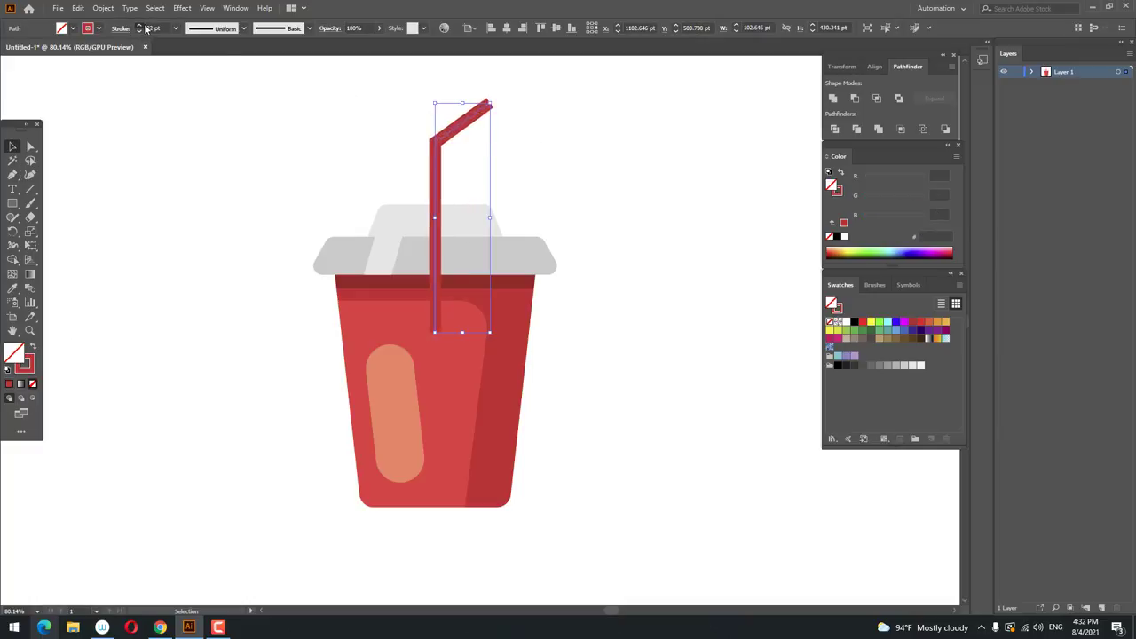
pyautogui.click(146, 27)
pyautogui.click(146, 28)
# Step: Send the red straw to the back, behind the lid and cup
pyautogui.rightClick(428, 152)
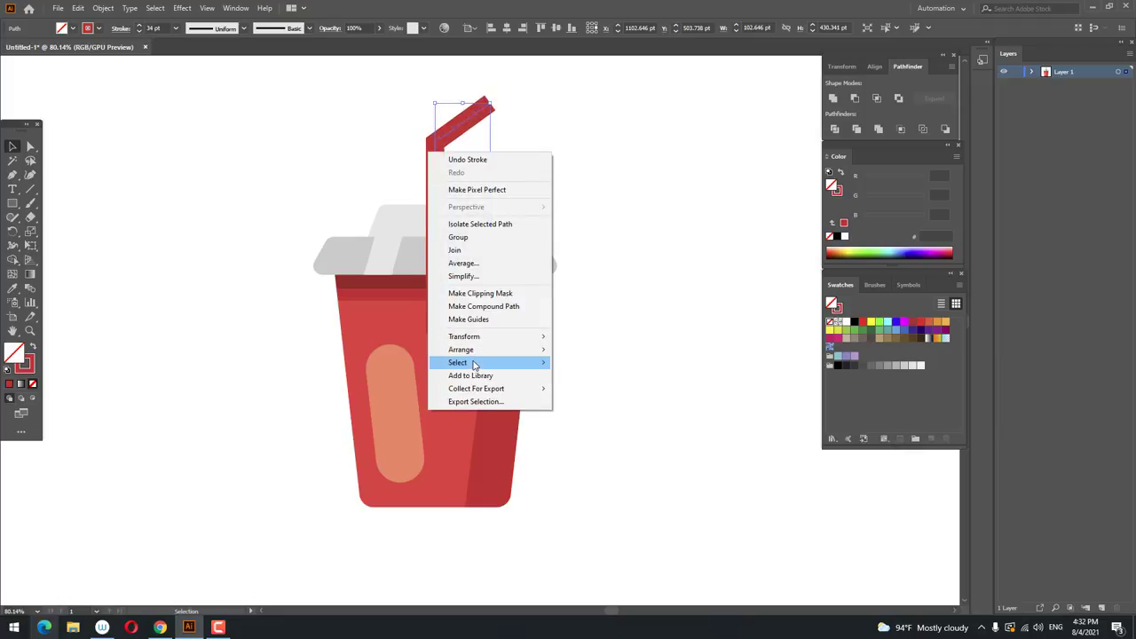
pyautogui.moveTo(484, 355)
pyautogui.click(649, 392)
pyautogui.click(611, 188)
# Step: Round the straw's sharp bend into a smooth curve
pyautogui.press('z')
pyautogui.moveTo(625, 138); pyautogui.dragTo(597, 142)
pyautogui.press('space')
pyautogui.moveTo(544, 167); pyautogui.dragTo(554, 229)
pyautogui.scroll(1, 552, 229)
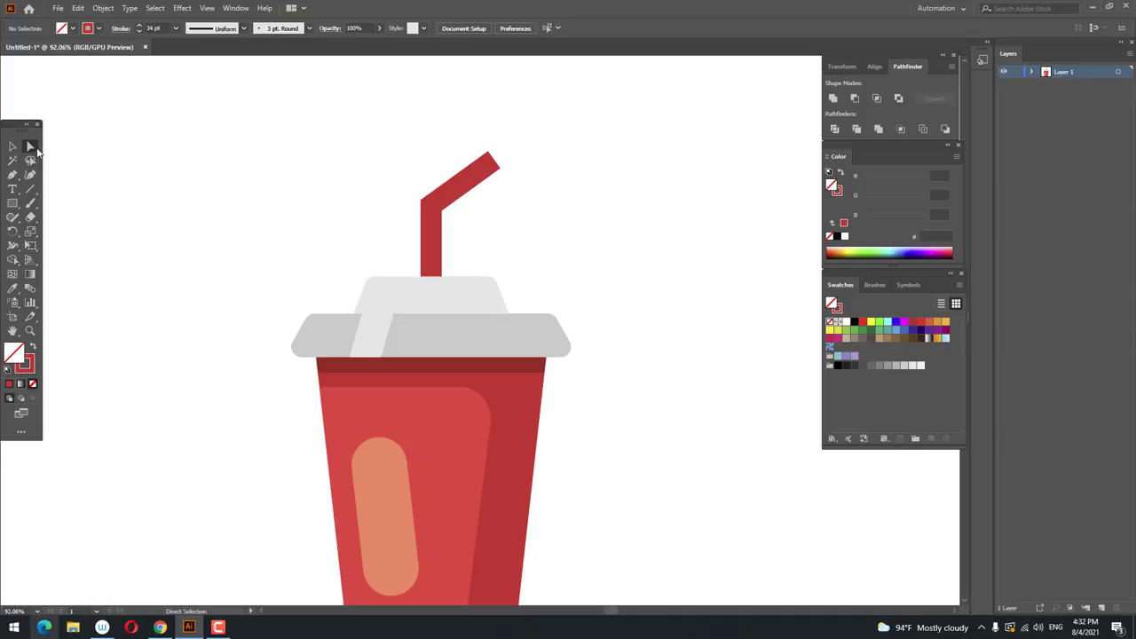
pyautogui.moveTo(288, 160); pyautogui.dragTo(486, 250)
pyautogui.moveTo(553, 209); pyautogui.dragTo(404, 245)
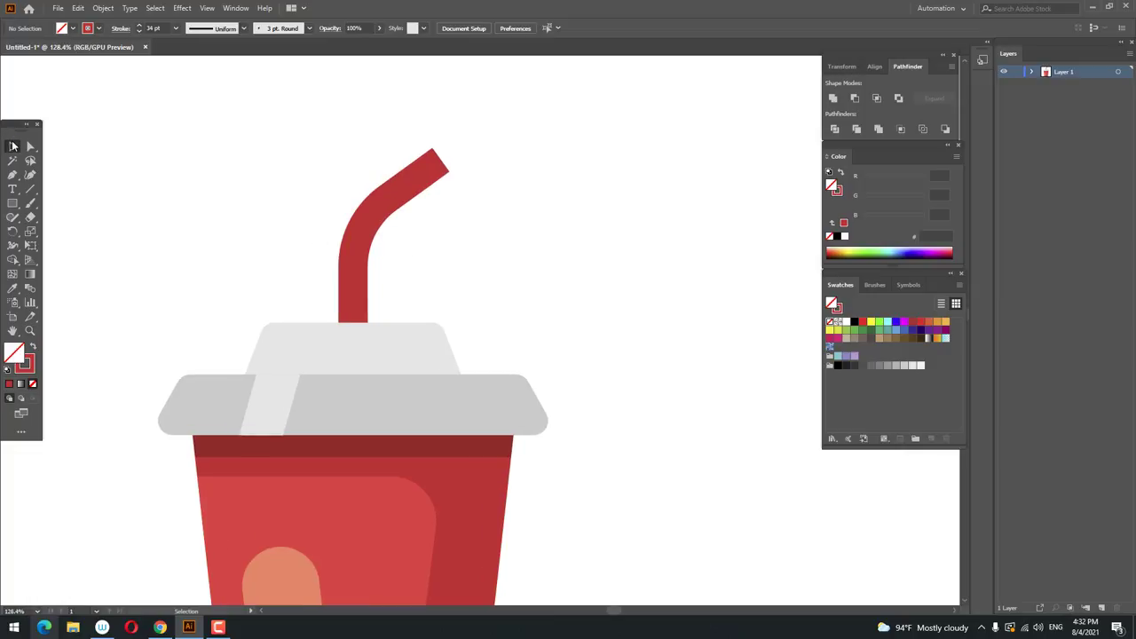
# Step: Reduce the lid's upper section to 70% opacity and fill it with the grey B3B3B3
pyautogui.click(353, 293)
pyautogui.click(383, 352)
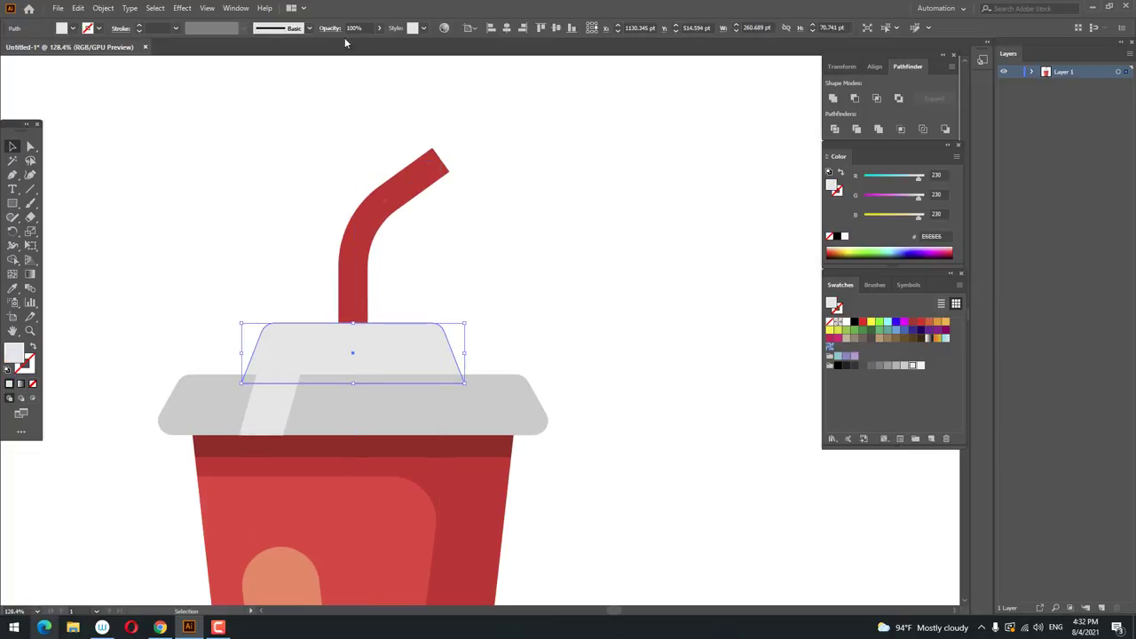
pyautogui.moveTo(368, 41); pyautogui.dragTo(363, 44)
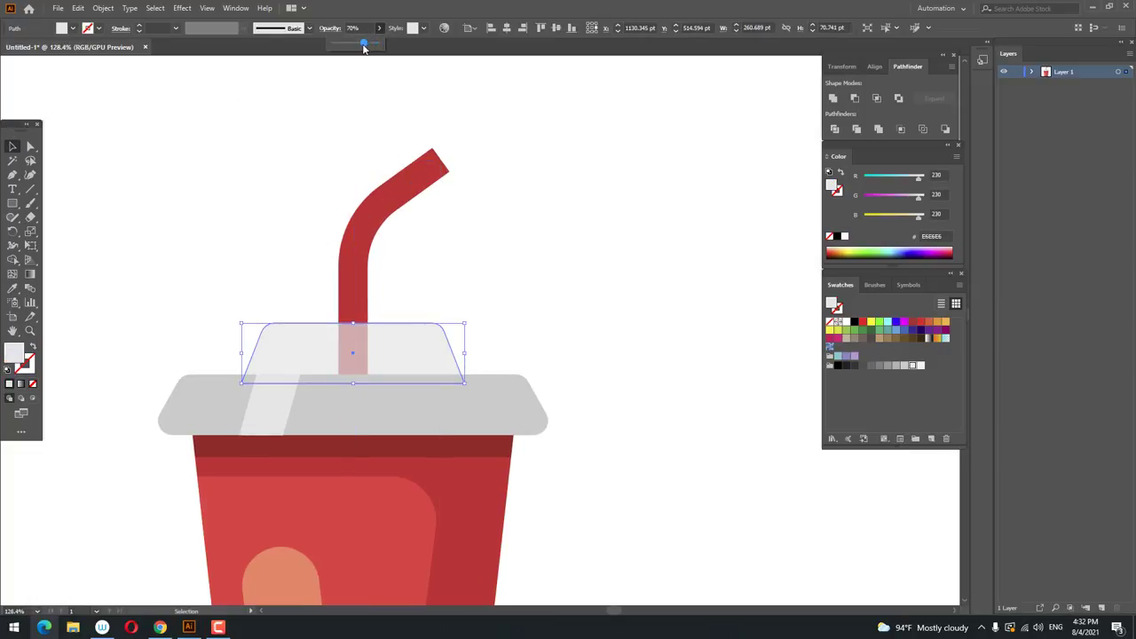
pyautogui.click(412, 271)
pyautogui.click(416, 360)
pyautogui.click(896, 365)
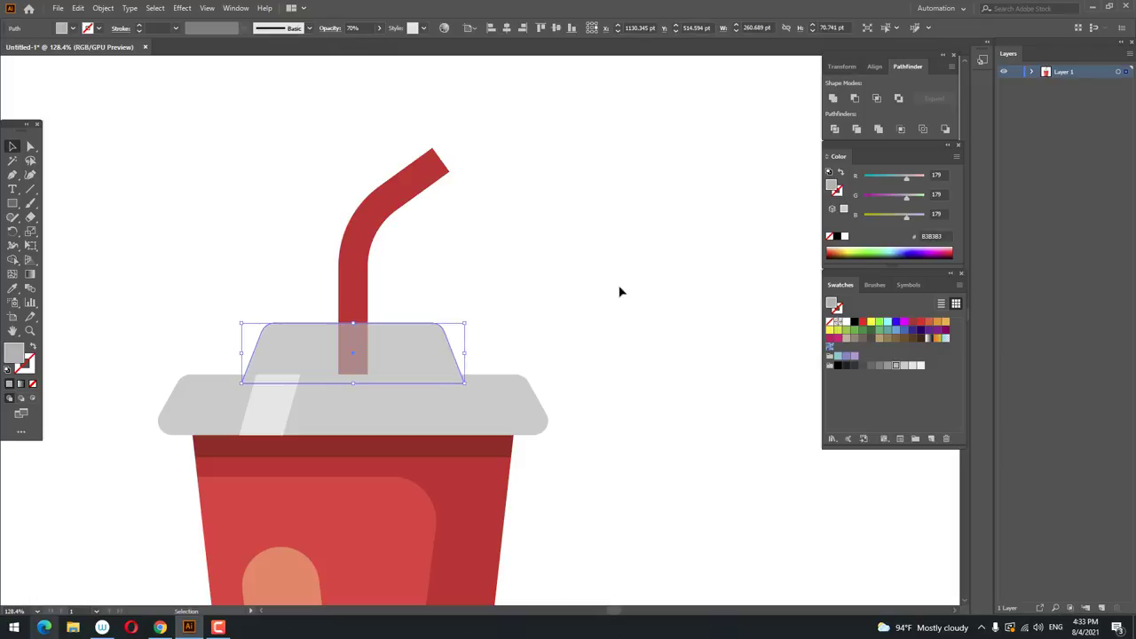
pyautogui.click(618, 291)
# Step: Copy the straw and paste the duplicate in front of the original
pyautogui.press('z')
pyautogui.moveTo(572, 226); pyautogui.dragTo(547, 281)
pyautogui.moveTo(386, 283); pyautogui.dragTo(424, 291)
pyautogui.moveTo(404, 289); pyautogui.dragTo(367, 401)
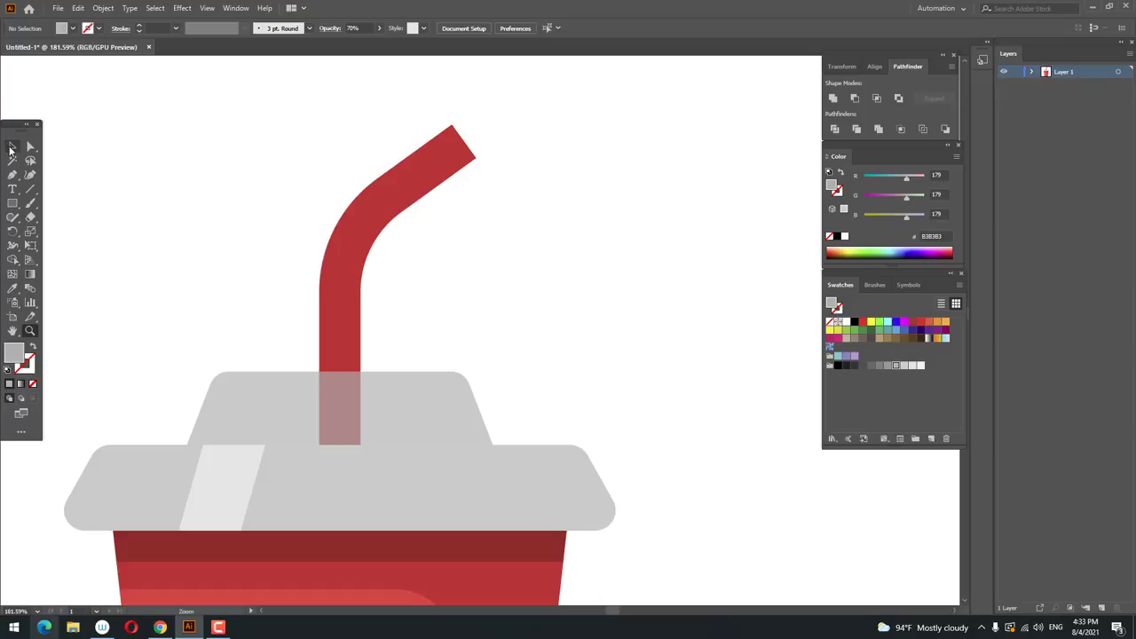
pyautogui.click(340, 266)
pyautogui.click(78, 8)
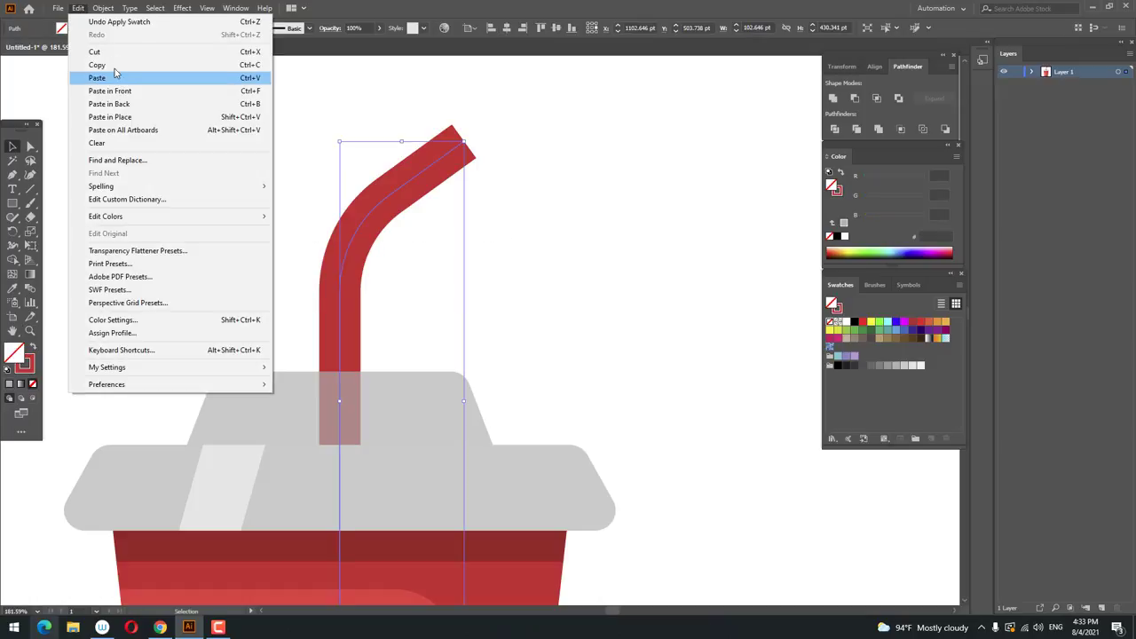
pyautogui.click(97, 65)
pyautogui.click(78, 8)
pyautogui.click(124, 91)
# Step: Delete the tip and upper bend anchor points of the straw copy, keeping only its straight vertical segment
pyautogui.scroll(-2, 326, 220)
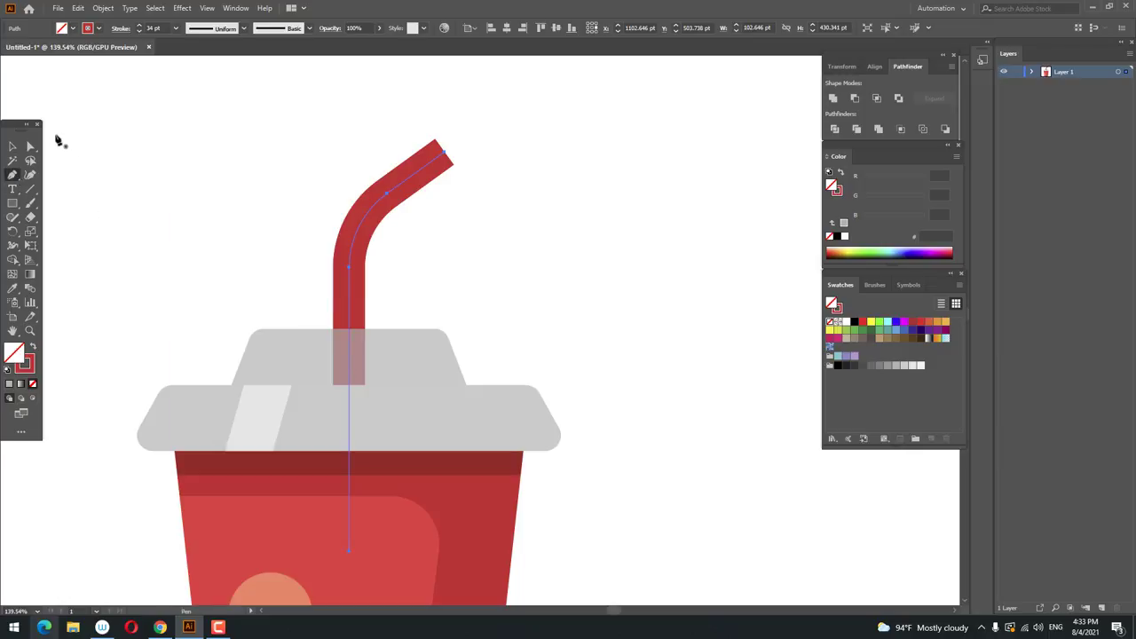
pyautogui.click(28, 147)
pyautogui.click(441, 155)
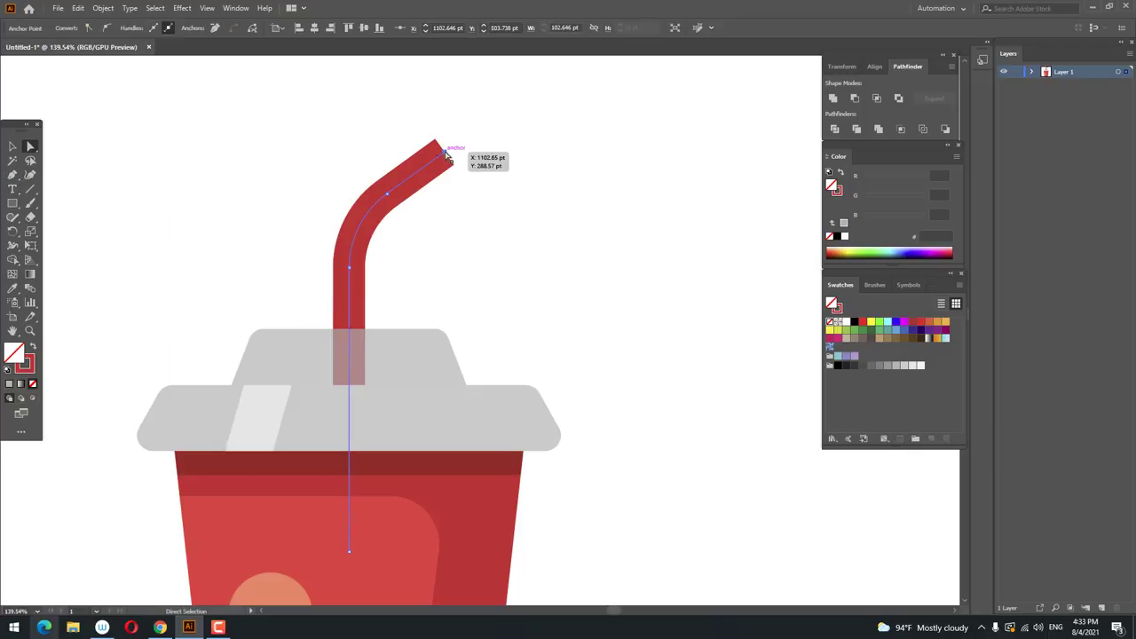
pyautogui.click(400, 198)
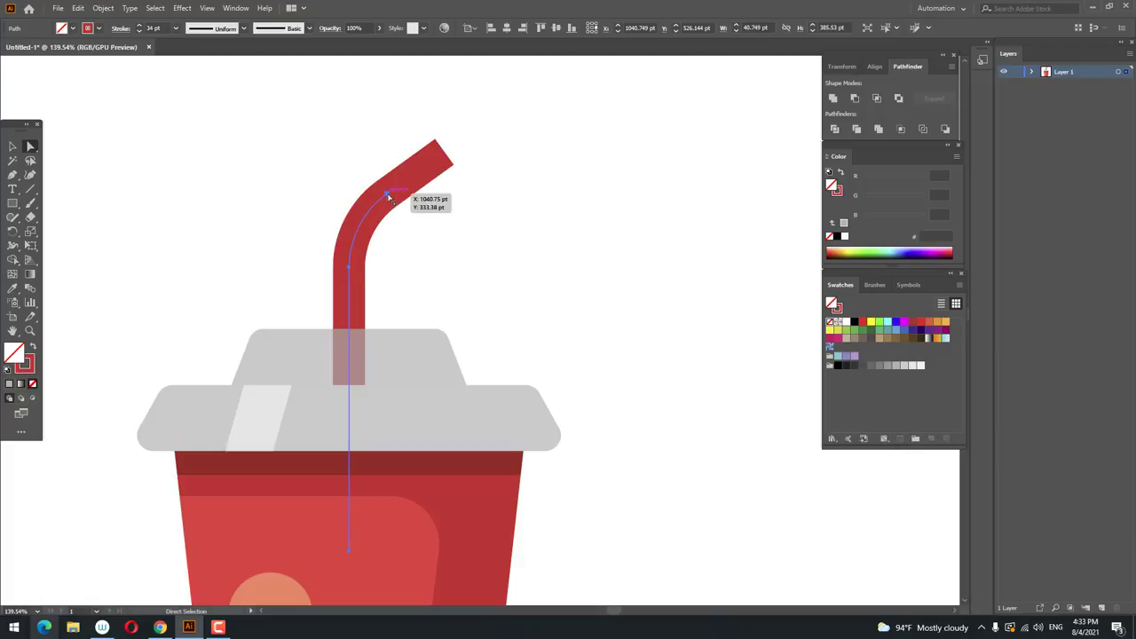
pyautogui.click(12, 147)
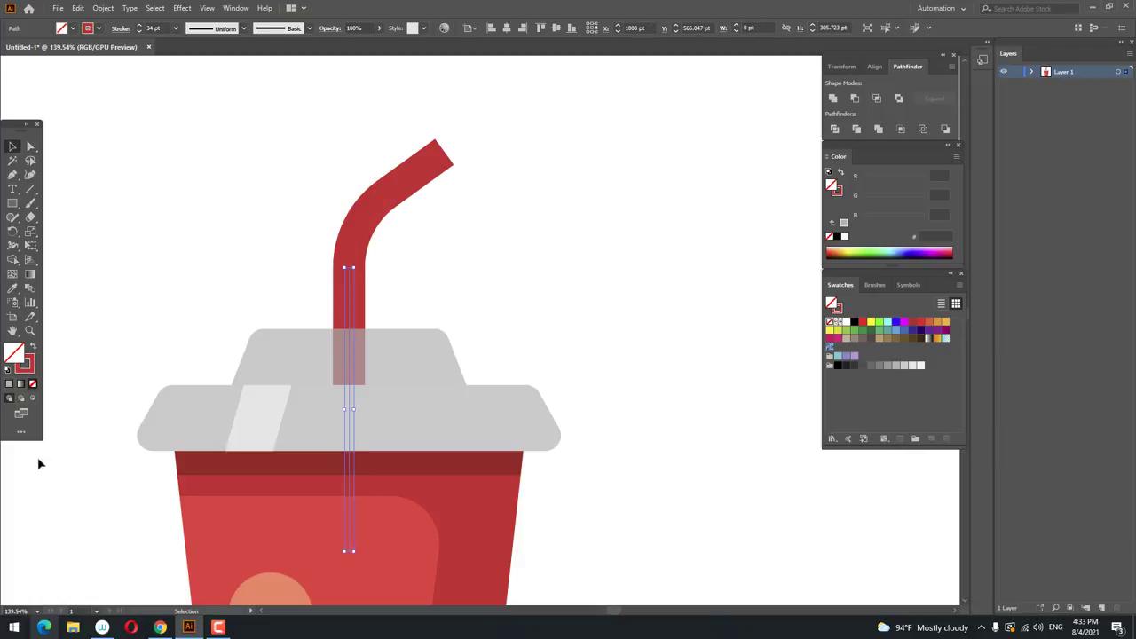
# Step: Set the vertical straw segment's stroke colour to the darker red BF1B1B
pyautogui.doubleClick(32, 367)
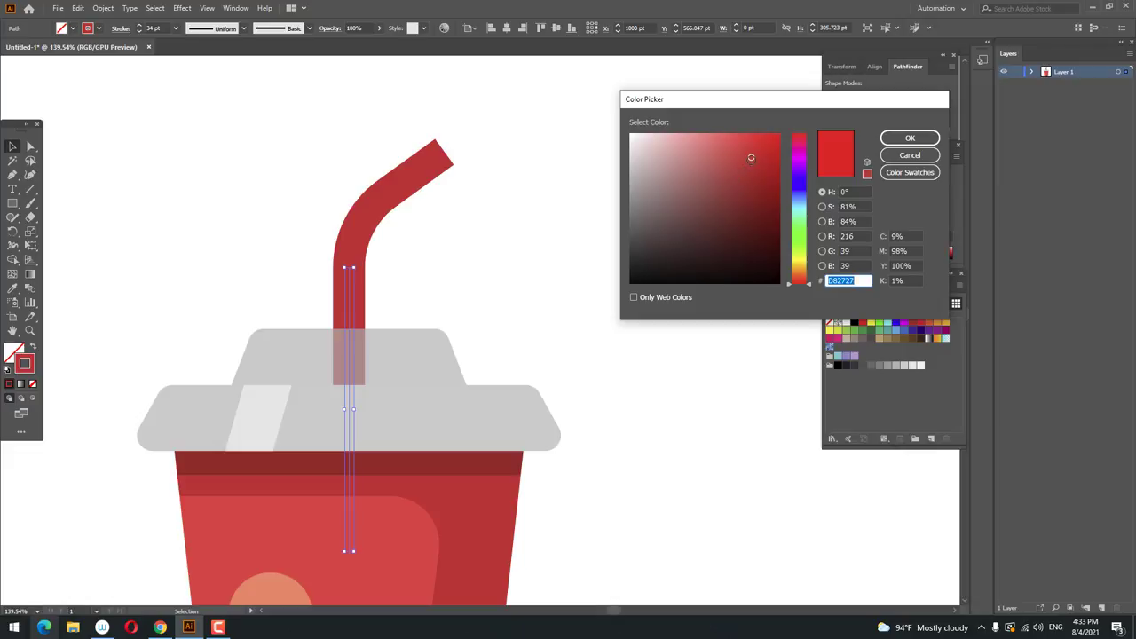
pyautogui.moveTo(751, 158); pyautogui.dragTo(759, 170)
pyautogui.click(920, 144)
# Step: Give the dark red vertical straw segment a rounded stroke cap
pyautogui.press('z')
pyautogui.moveTo(499, 189); pyautogui.dragTo(573, 312)
pyautogui.click(13, 146)
pyautogui.press('z')
pyautogui.moveTo(245, 201); pyautogui.dragTo(258, 203)
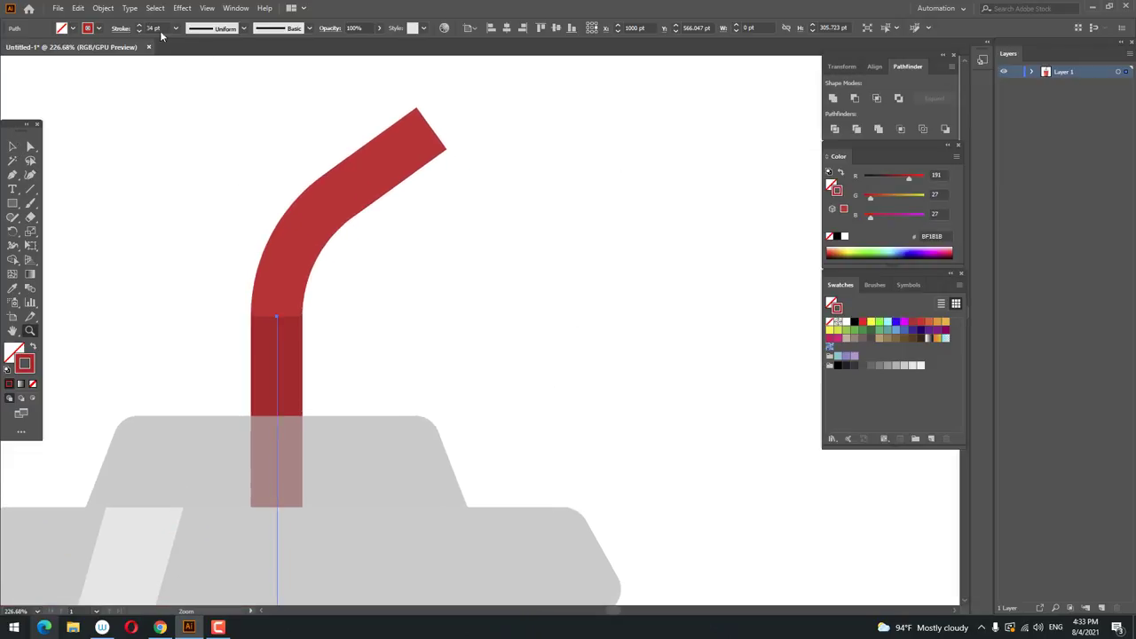
pyautogui.click(119, 29)
pyautogui.click(60, 59)
# Step: Darken the vertical straw segment's stroke colour to AD1A1A
pyautogui.moveTo(467, 188)
pyautogui.mouseDown()
pyautogui.moveTo(349, 233)
pyautogui.moveTo(326, 256)
pyautogui.mouseUp()
pyautogui.click(326, 256)
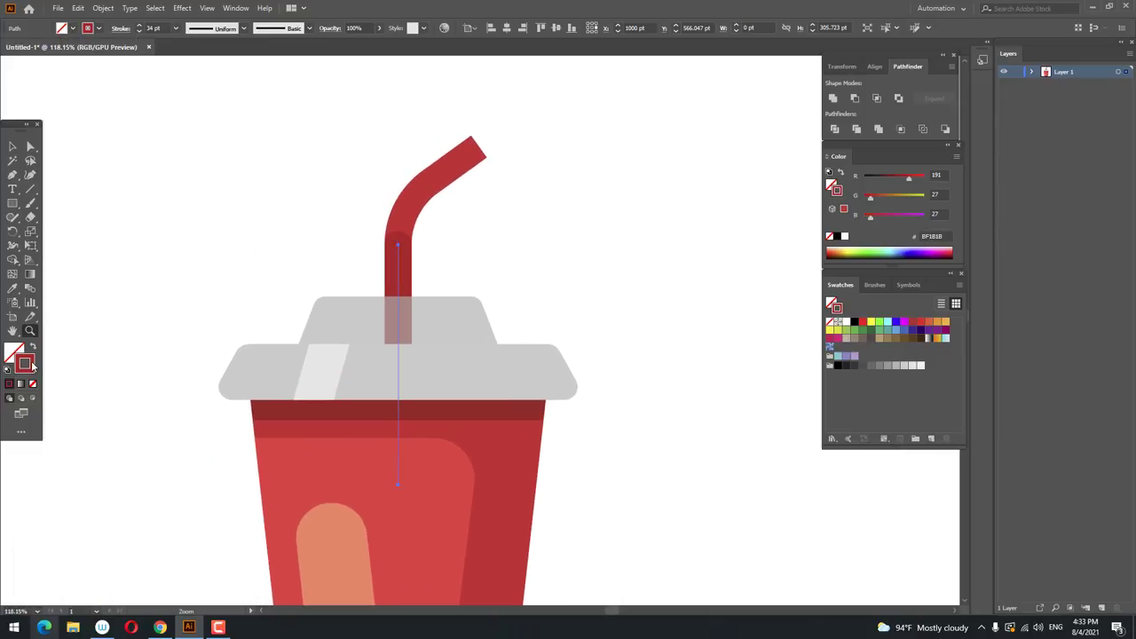
pyautogui.doubleClick(27, 364)
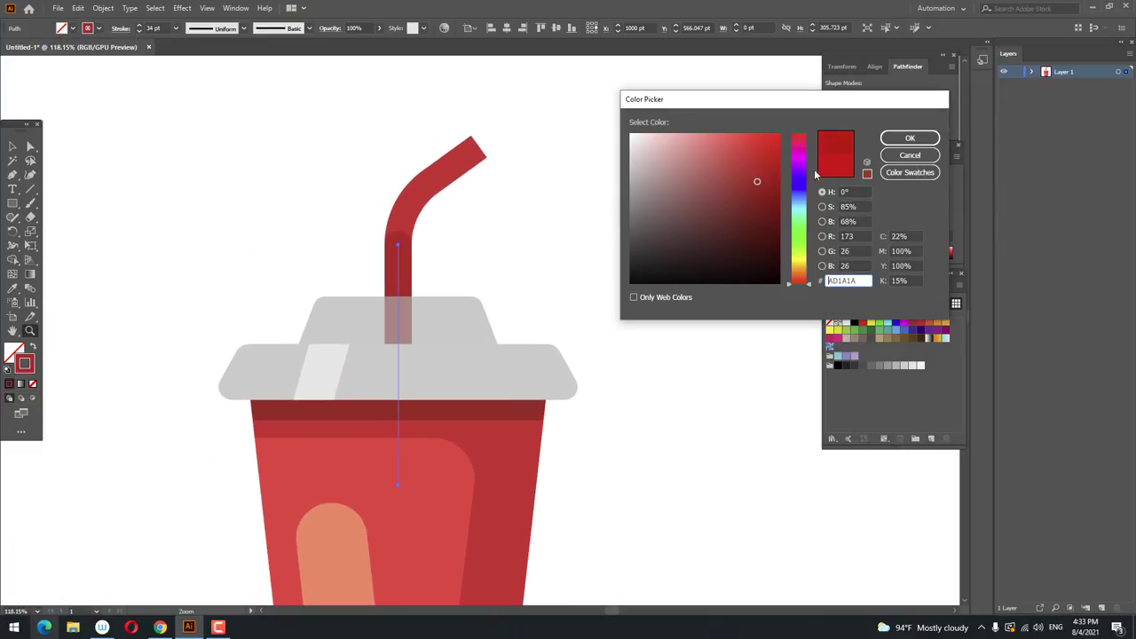
pyautogui.click(915, 142)
pyautogui.moveTo(596, 157); pyautogui.dragTo(513, 209)
pyautogui.moveTo(594, 211); pyautogui.dragTo(521, 212)
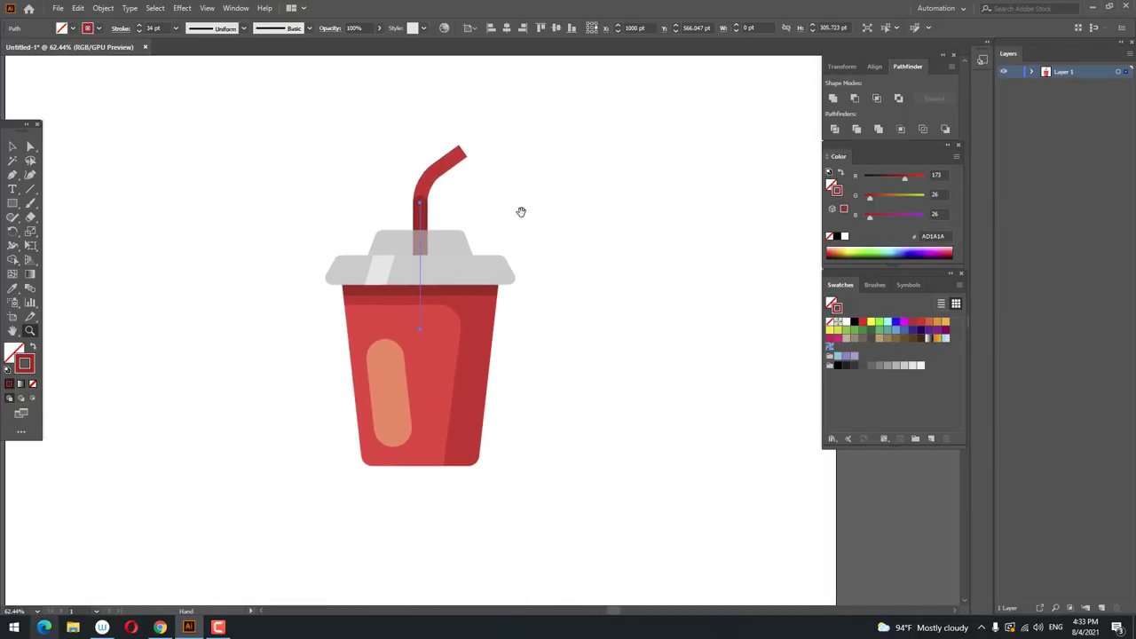
# Step: Expand the fill and stroke of both straw paths into outlined shapes
pyautogui.click(12, 147)
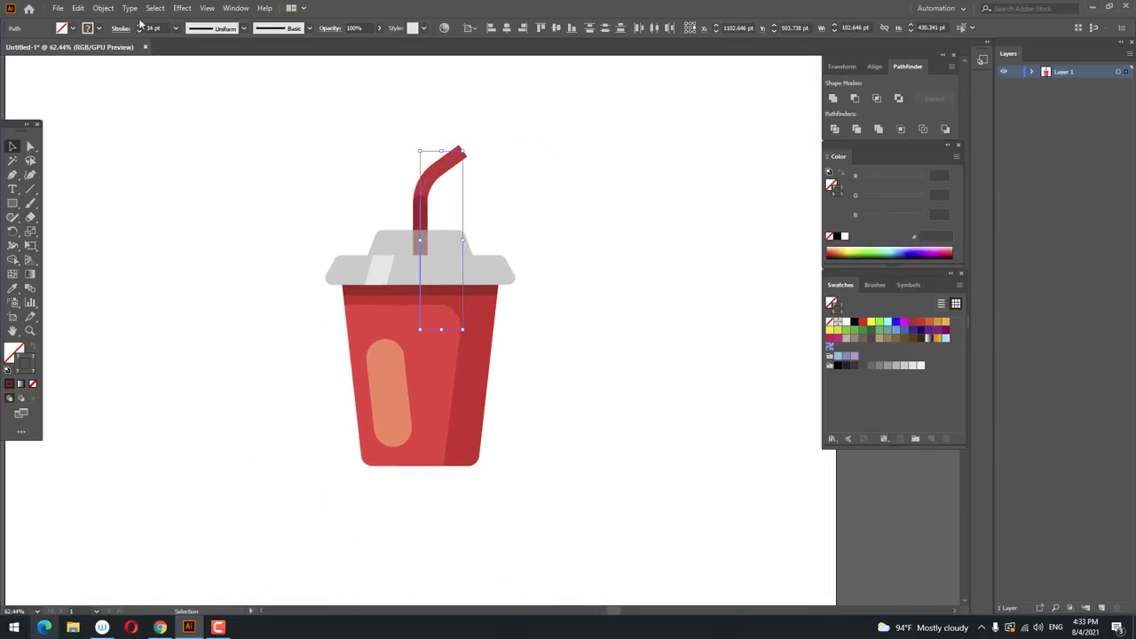
pyautogui.click(103, 8)
pyautogui.click(152, 145)
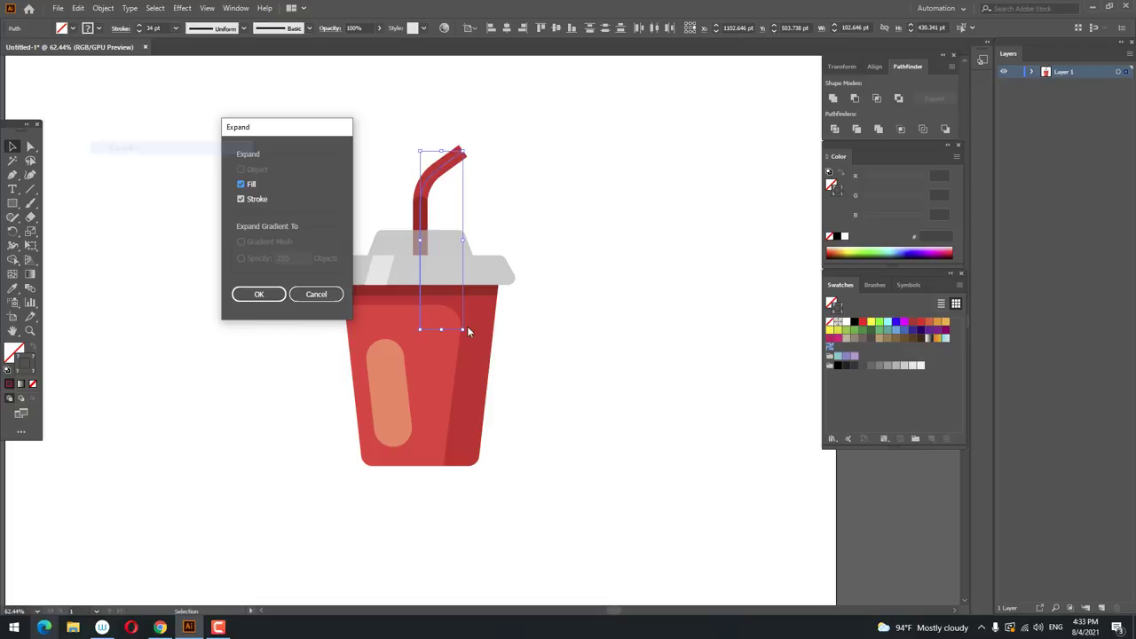
pyautogui.click(258, 293)
pyautogui.click(601, 307)
pyautogui.press('z')
pyautogui.moveTo(600, 307); pyautogui.dragTo(644, 291)
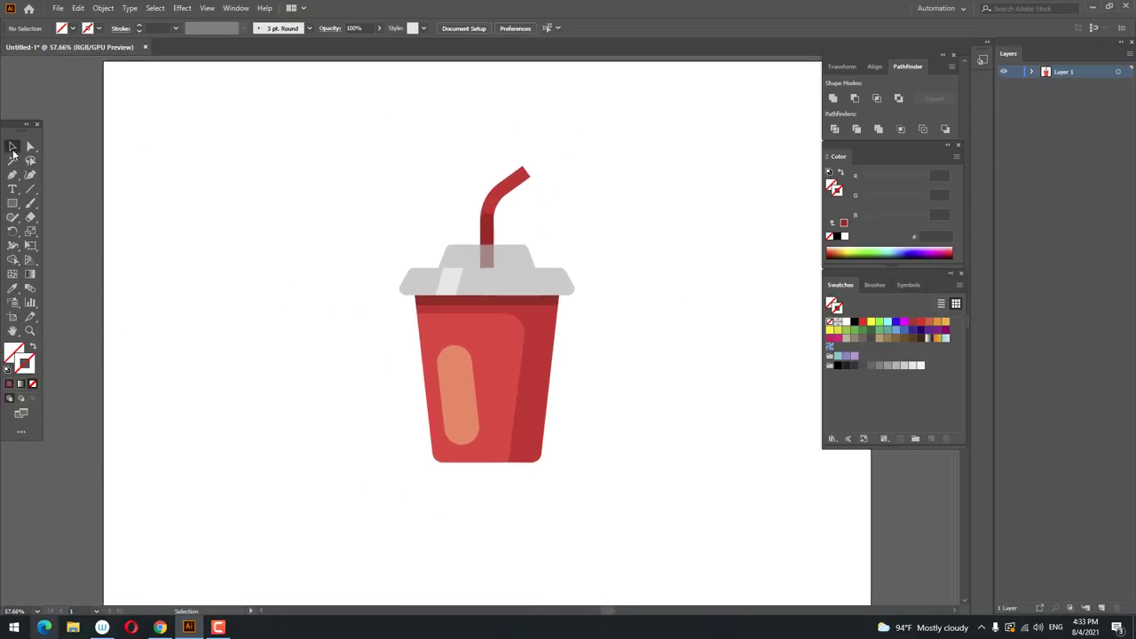
# Step: Draw a rectangle about 434 x 60 pt over the lid's rim, offset up and to the left, and fill it with the rim's grey CCCCCC
pyautogui.moveTo(612, 422); pyautogui.dragTo(601, 411)
pyautogui.press('z')
pyautogui.moveTo(524, 259); pyautogui.dragTo(728, 298)
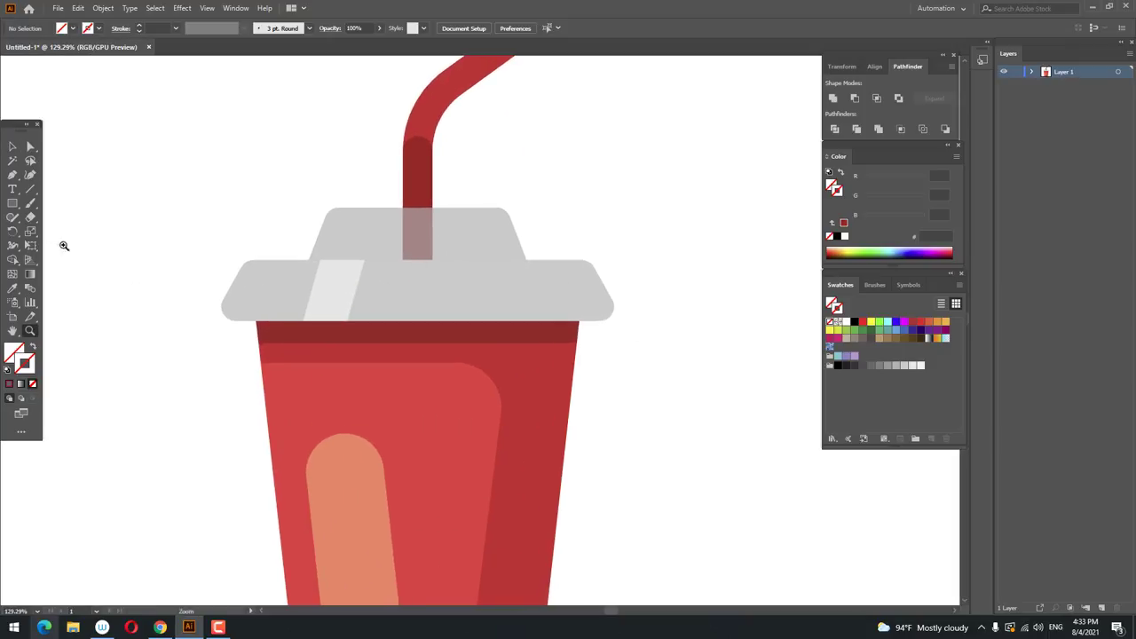
pyautogui.moveTo(210, 251); pyautogui.dragTo(583, 303)
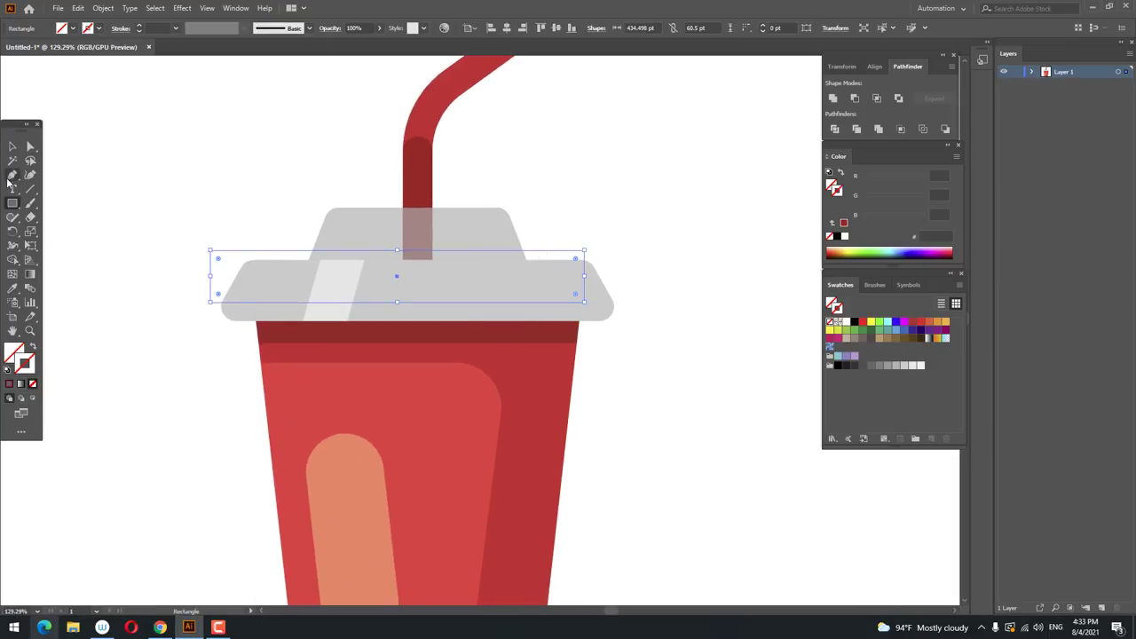
pyautogui.click(13, 288)
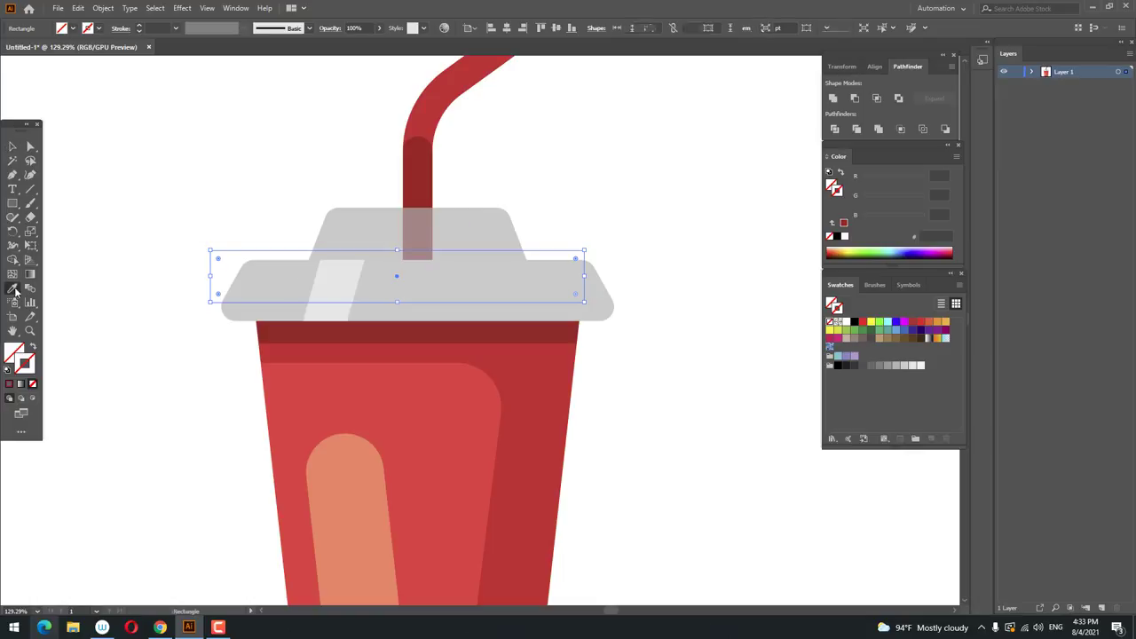
pyautogui.click(578, 306)
pyautogui.click(9, 351)
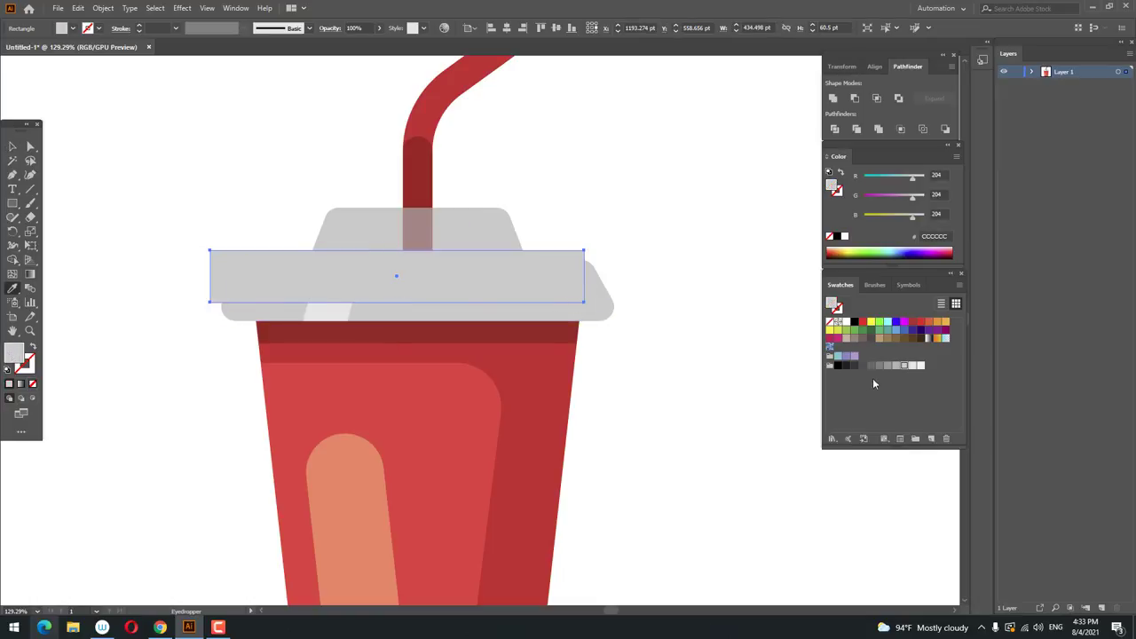
# Step: Fill the lid's rim behind the rectangle with the darker grey B3B3B3
pyautogui.click(11, 147)
pyautogui.click(601, 294)
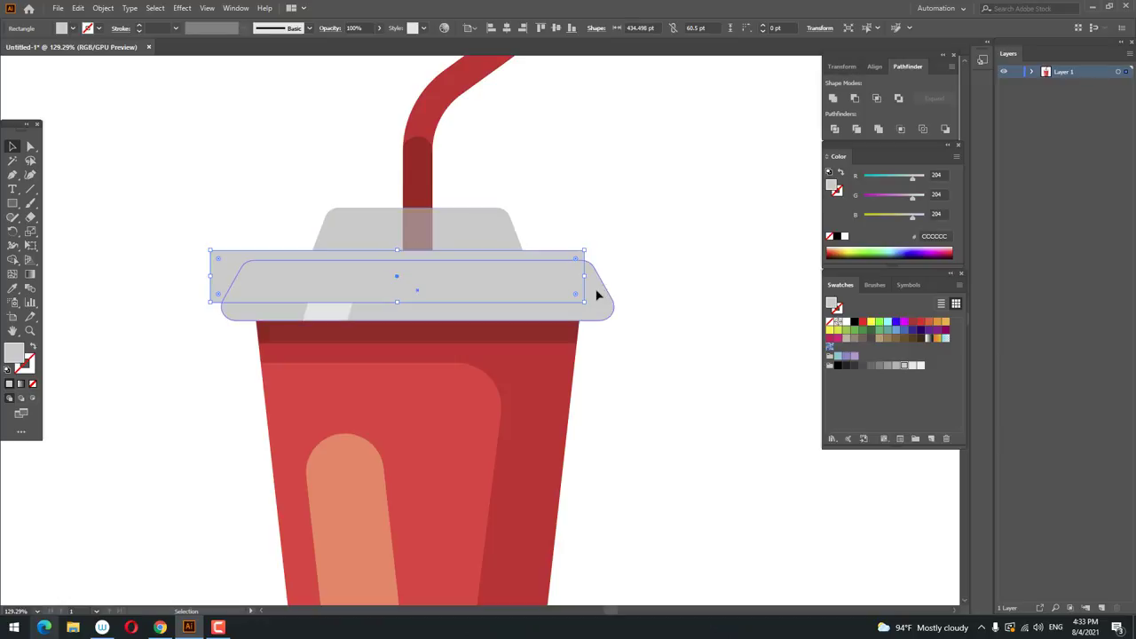
pyautogui.hotkey('ctrl', 'shift', ']')
pyautogui.click(895, 365)
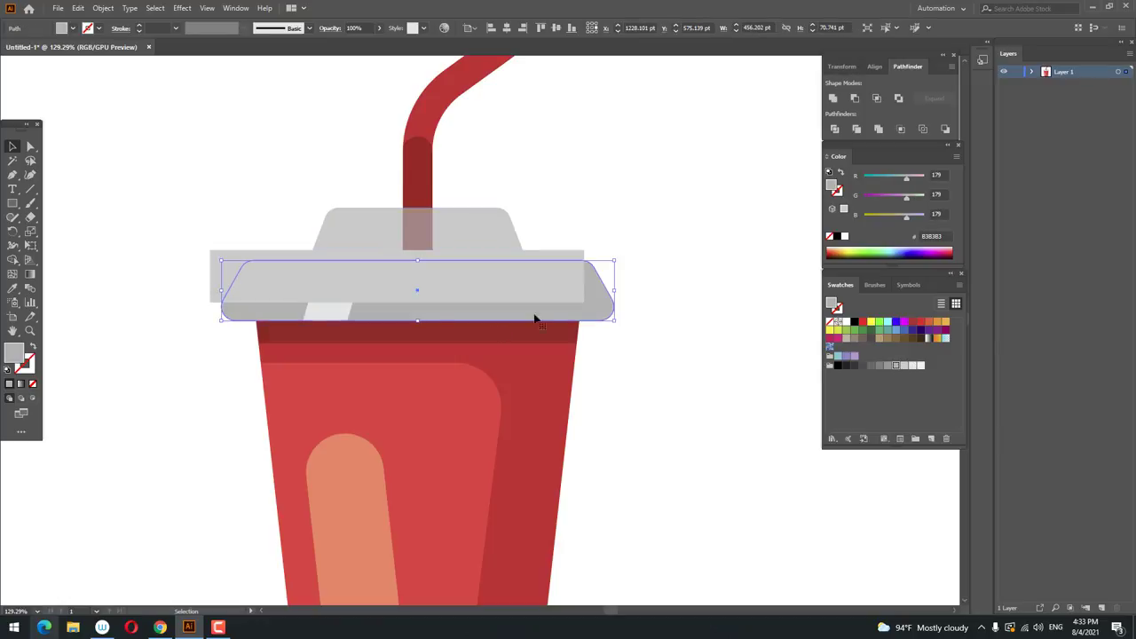
# Step: Bring the slanted light highlight on the lid's rim to the front
pyautogui.click(458, 287)
pyautogui.click(337, 311)
pyautogui.rightClick(337, 312)
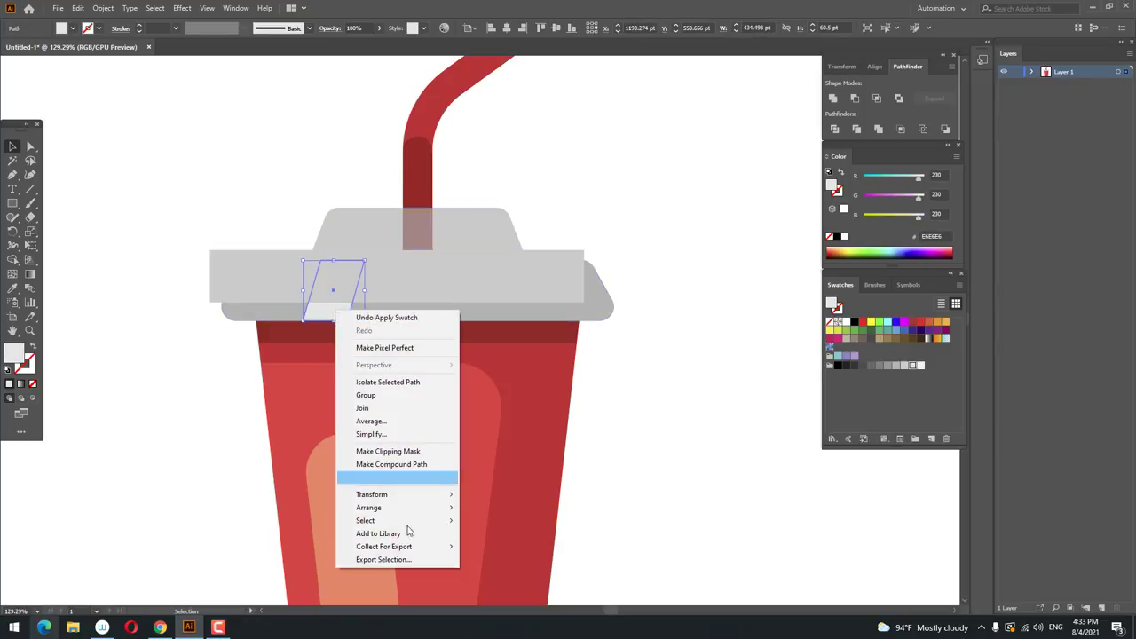
pyautogui.moveTo(393, 506)
pyautogui.click(522, 508)
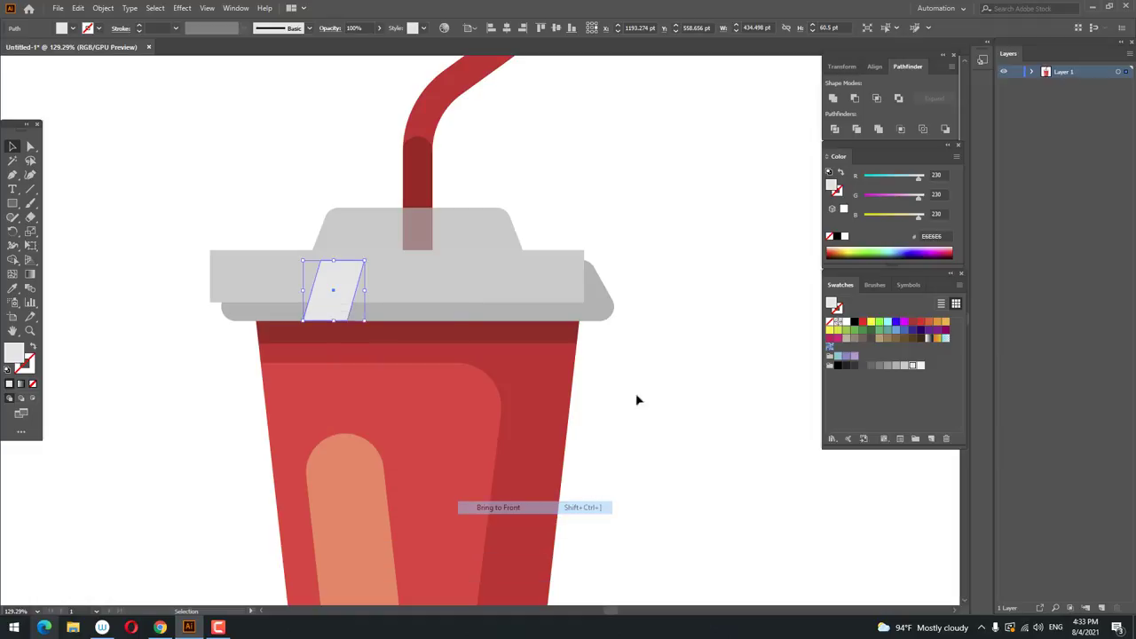
# Step: Slant the rim rectangle's right end by moving its upper-right corner inward, and round its lower-right corner
pyautogui.keyDown('shift'); pyautogui.click(603, 310); pyautogui.keyUp('shift')
pyautogui.keyDown('shift'); pyautogui.click(575, 291); pyautogui.keyUp('shift')
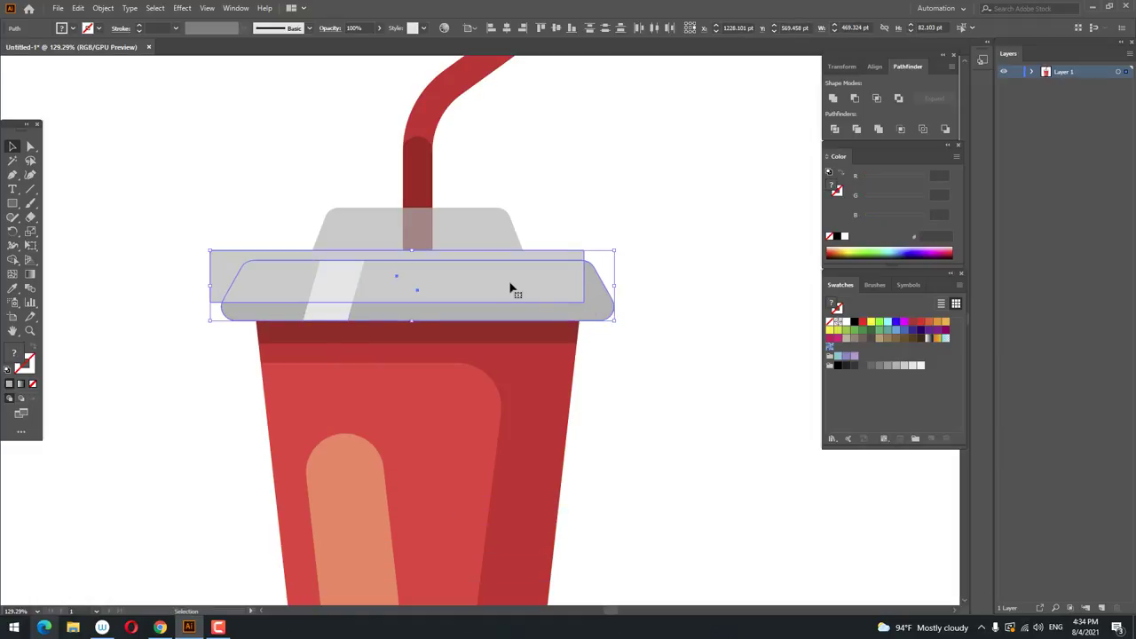
pyautogui.click(34, 149)
pyautogui.click(588, 249)
pyautogui.moveTo(584, 251); pyautogui.dragTo(555, 251)
pyautogui.click(584, 302)
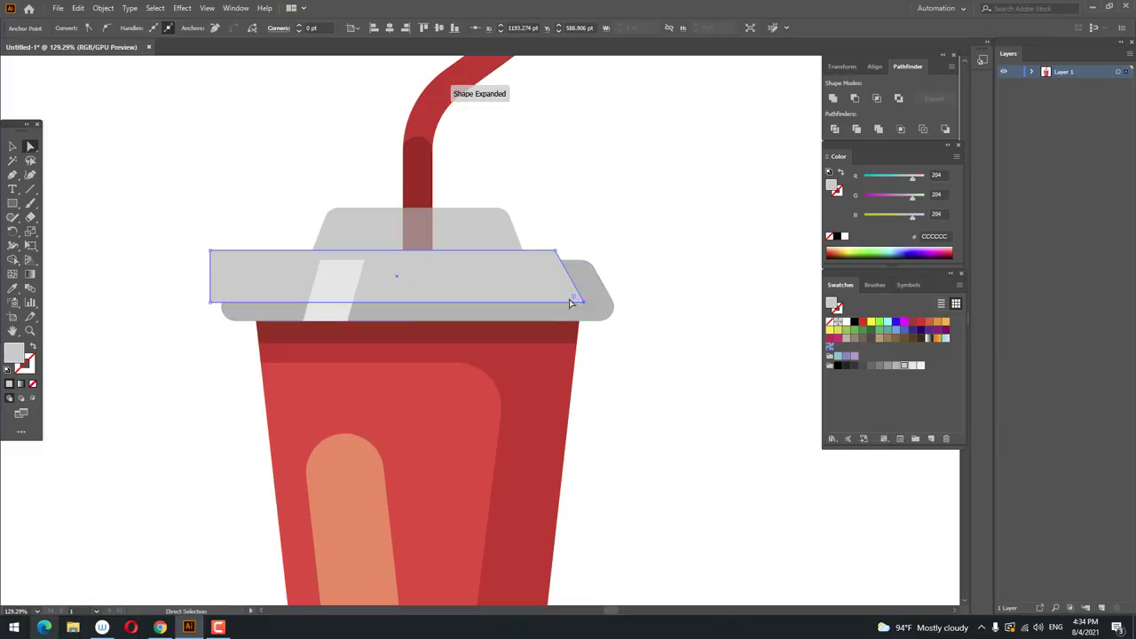
pyautogui.moveTo(571, 303); pyautogui.dragTo(549, 294)
pyautogui.press('v')
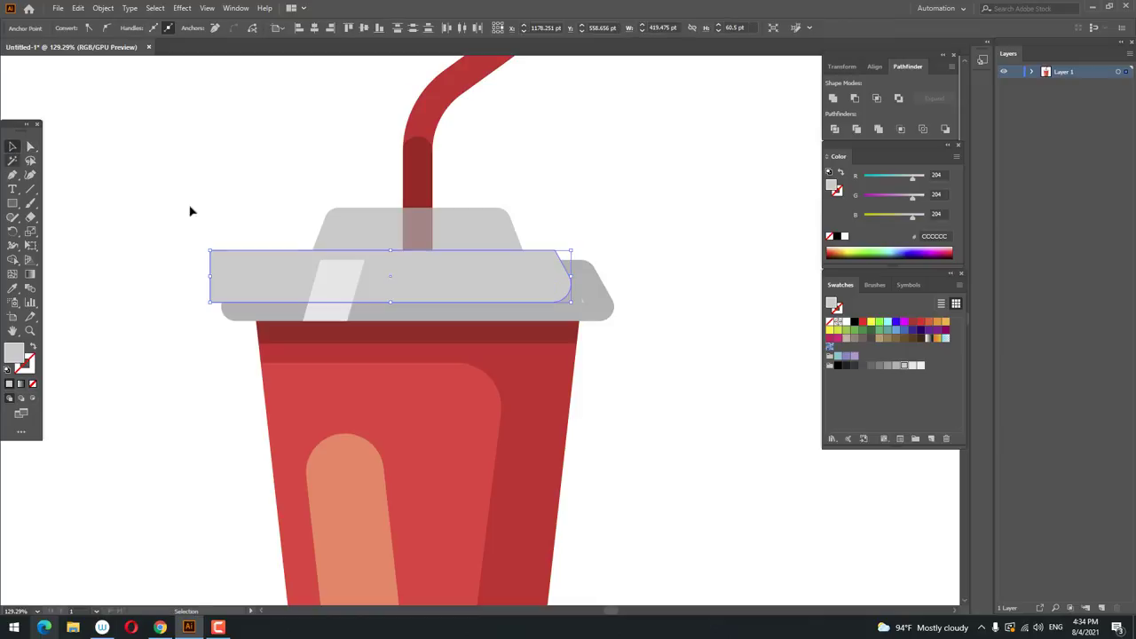
# Step: Divide the lid's rim with the overlapping light grey shape, ungroup the pieces and delete the part outside the rim
pyautogui.keyDown('shift'); pyautogui.click(609, 293); pyautogui.keyUp('shift')
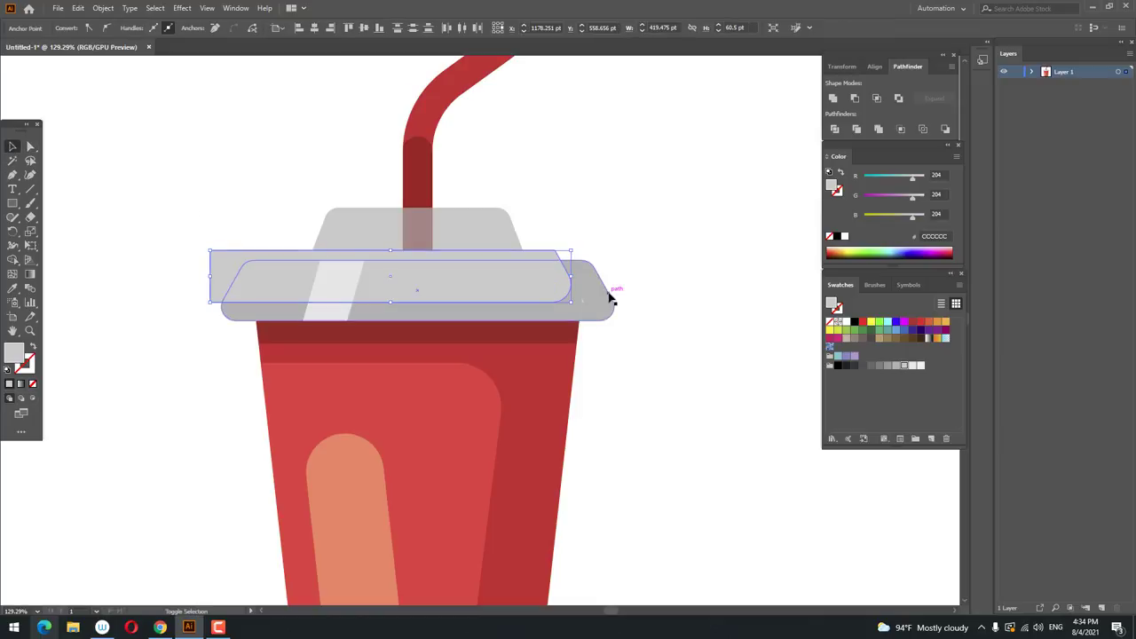
pyautogui.rightClick(512, 267)
pyautogui.click(548, 366)
pyautogui.click(609, 273)
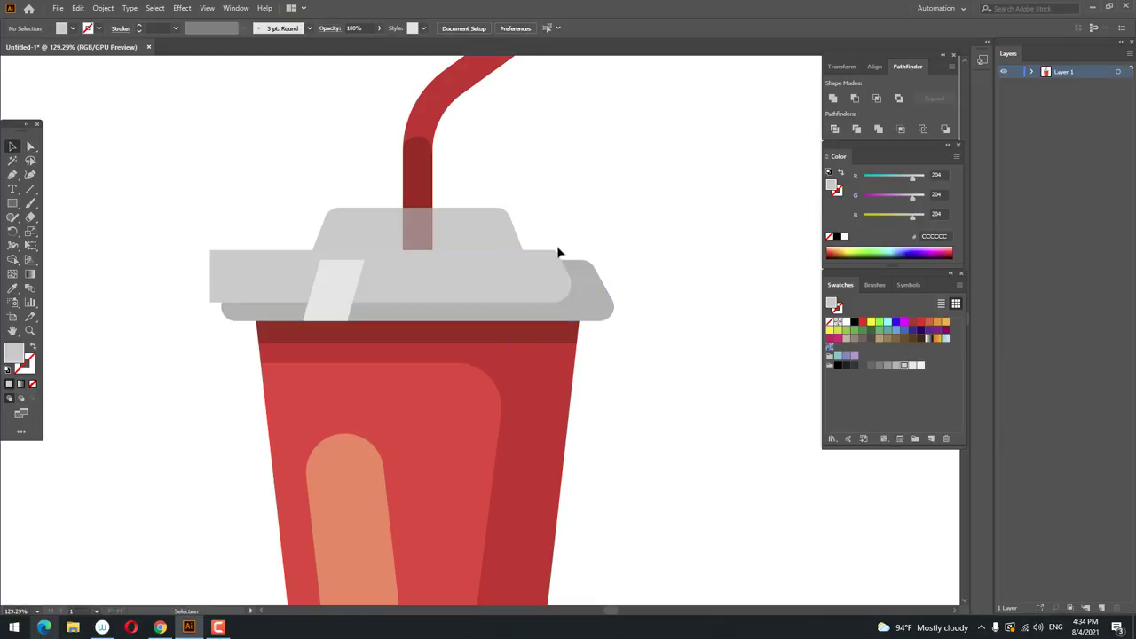
pyautogui.click(543, 256)
pyautogui.press('Delete')
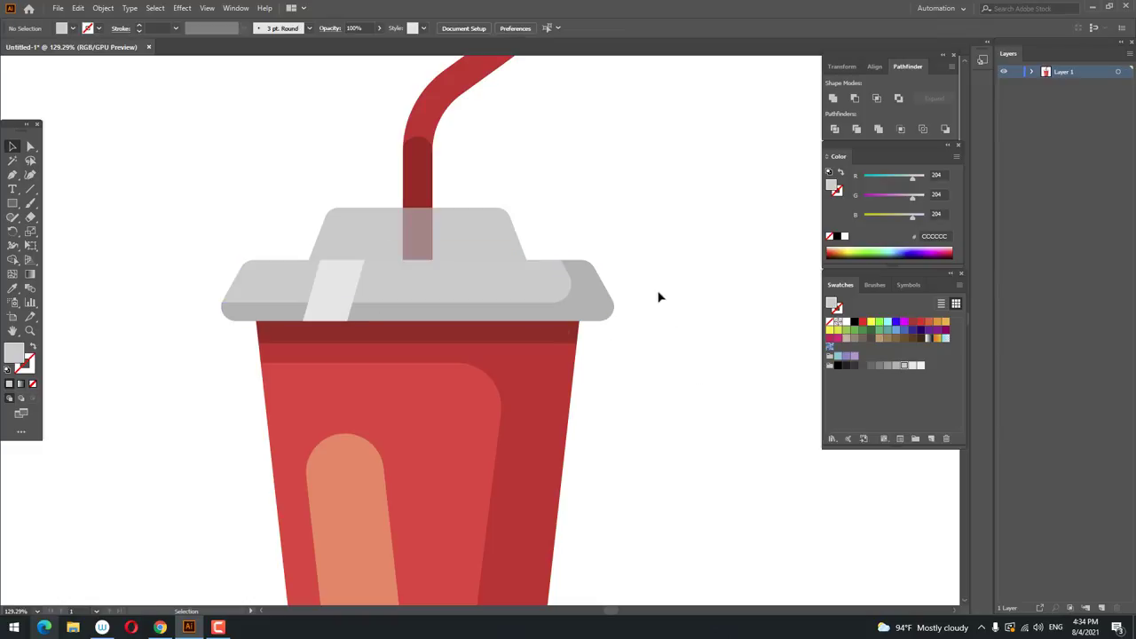
# Step: Divide the slanted highlight along the edge of the rim's darker grey shading and separate the pieces
pyautogui.press('z')
pyautogui.moveTo(659, 296); pyautogui.dragTo(510, 273)
pyautogui.click(510, 273)
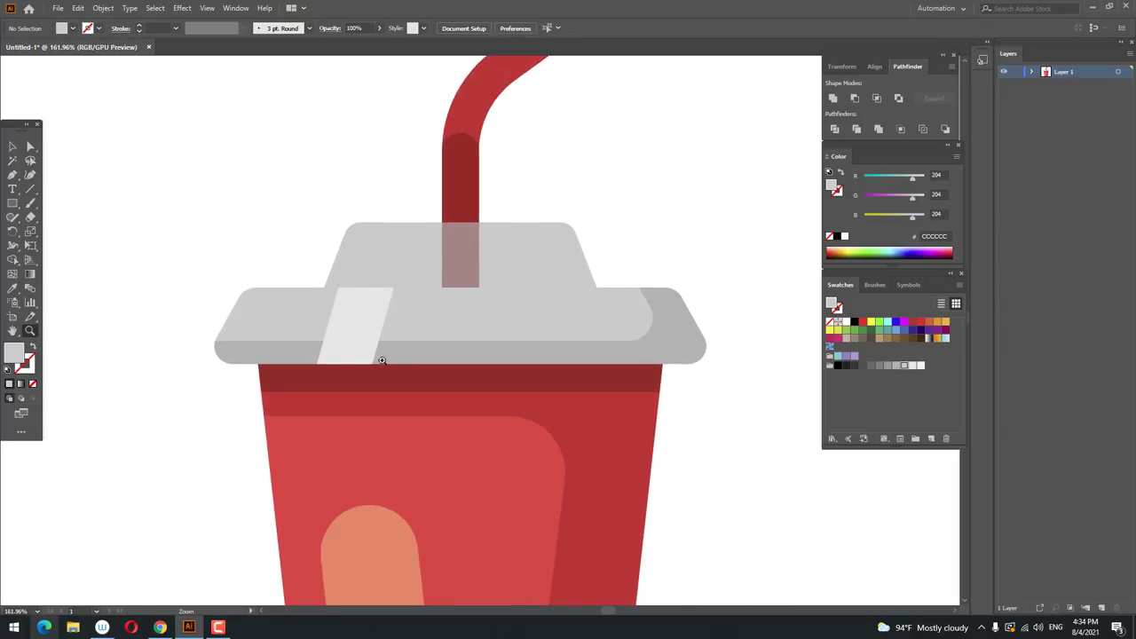
pyautogui.moveTo(233, 242); pyautogui.dragTo(184, 248)
pyautogui.click(381, 360)
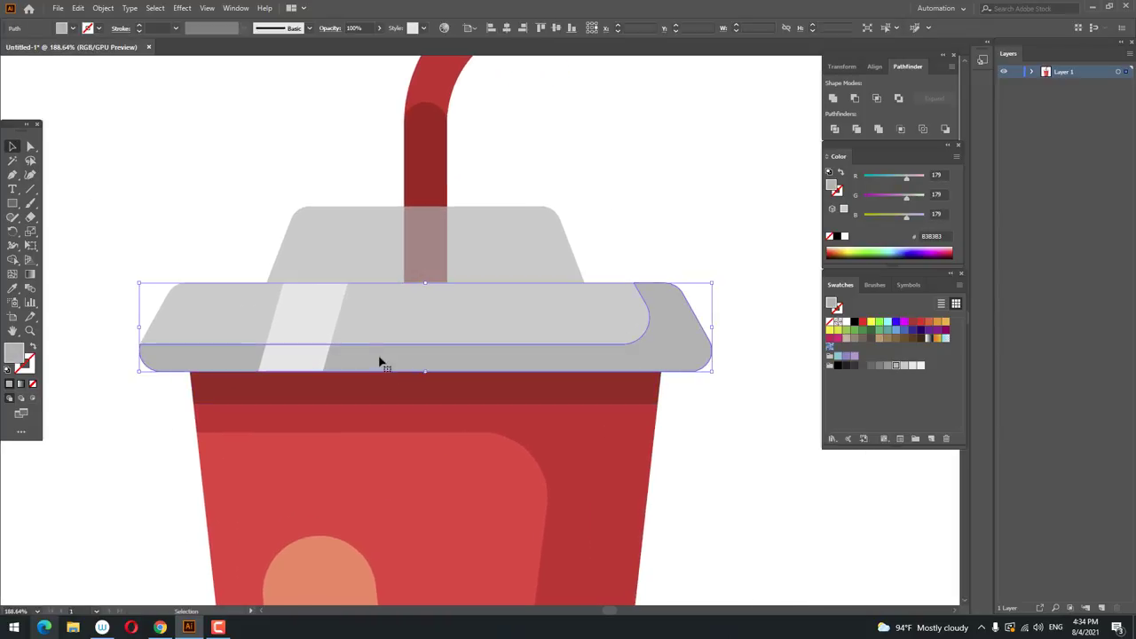
pyautogui.keyDown('shift'); pyautogui.click(320, 315); pyautogui.keyUp('shift')
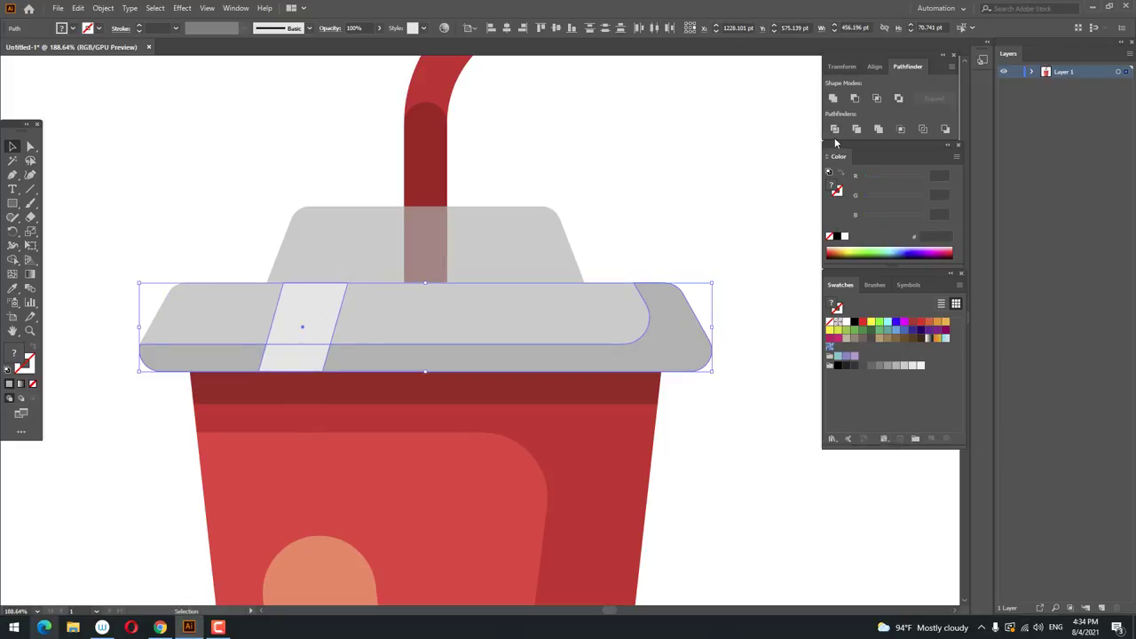
pyautogui.click(834, 130)
pyautogui.click(44, 153)
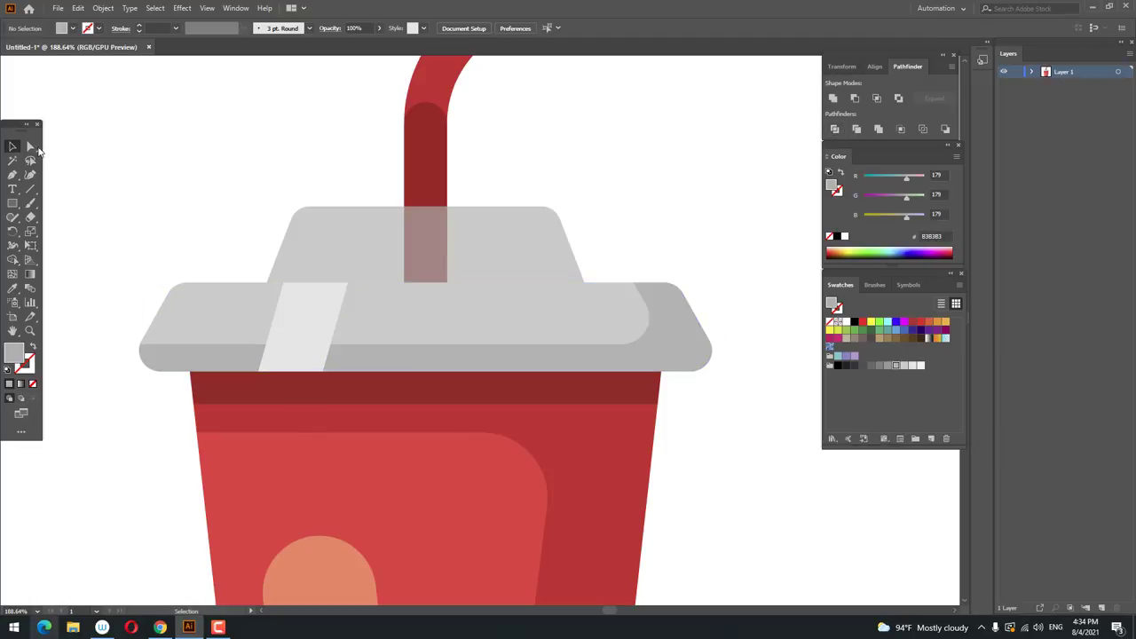
# Step: Fill the lower piece of the slanted highlight with the rim's light grey CCCCCC
pyautogui.click(302, 348)
pyautogui.click(12, 289)
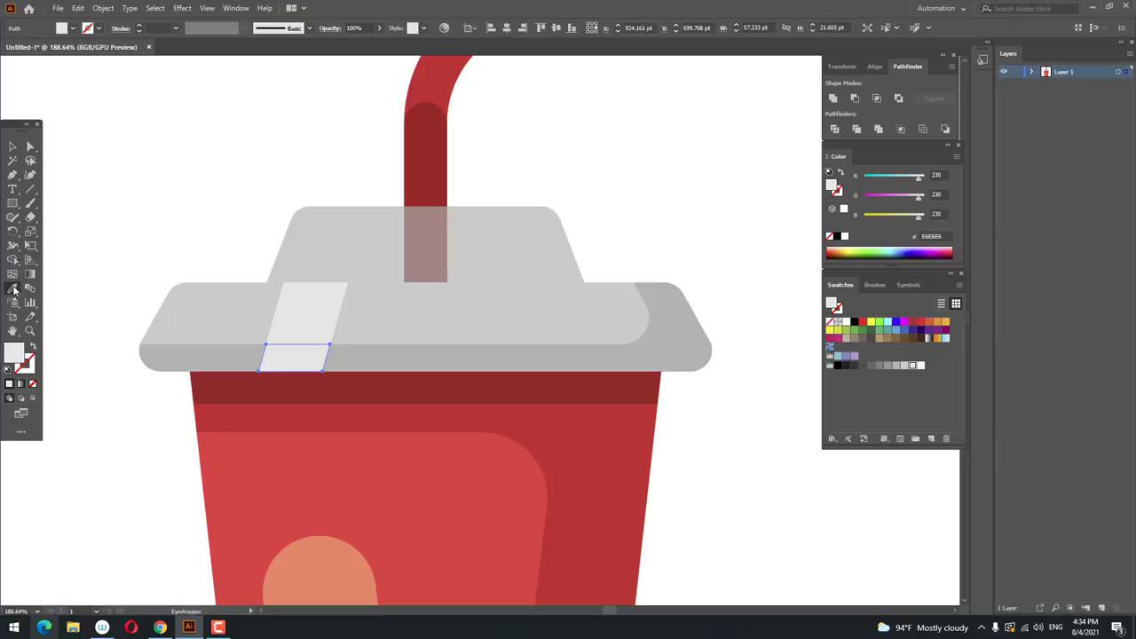
pyautogui.click(405, 318)
# Step: Draw a light grey rectangle about 231 x 84 pt over the lid's upper part, offset up and to the left
pyautogui.press('z')
pyautogui.moveTo(516, 310); pyautogui.dragTo(449, 303)
pyautogui.moveTo(447, 302); pyautogui.dragTo(446, 318)
pyautogui.scroll(2, 355, 318)
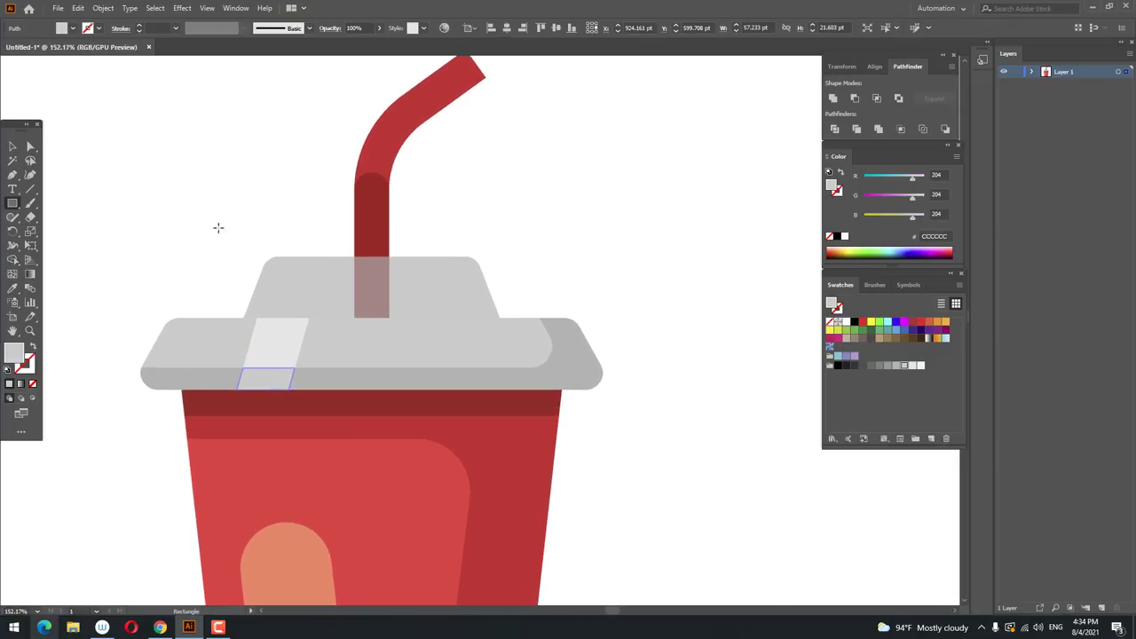
pyautogui.moveTo(227, 218)
pyautogui.mouseDown()
pyautogui.moveTo(414, 289)
pyautogui.moveTo(447, 322)
pyautogui.moveTo(460, 302)
pyautogui.mouseUp()
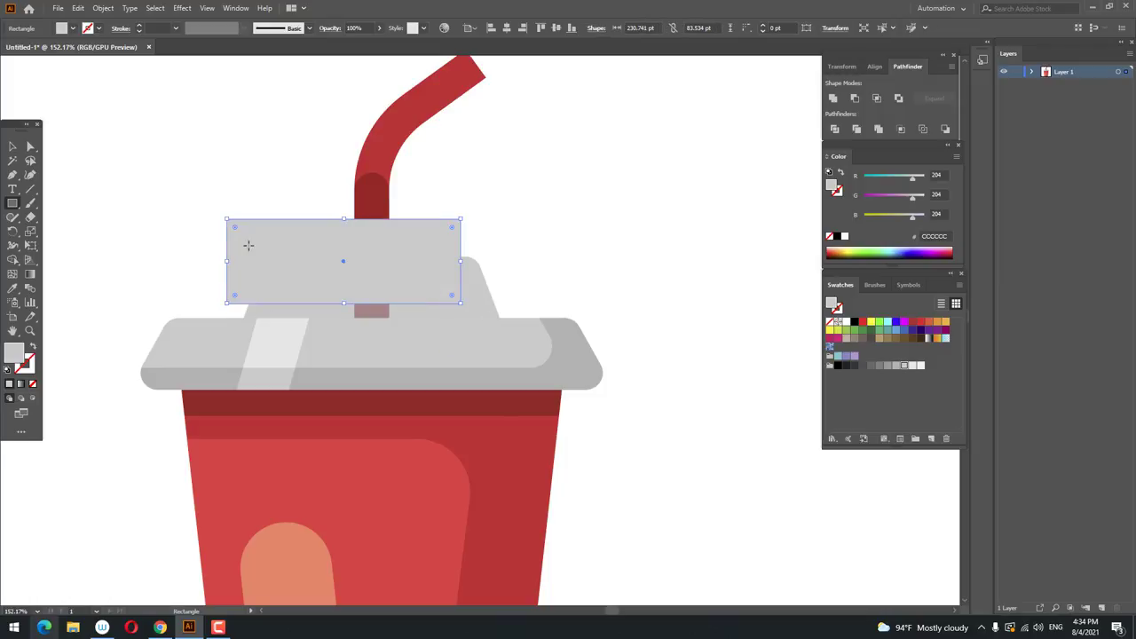
# Step: Move the new rectangle's upper-right corner inward to slant its right side, and round its lower-right corner
pyautogui.click(29, 146)
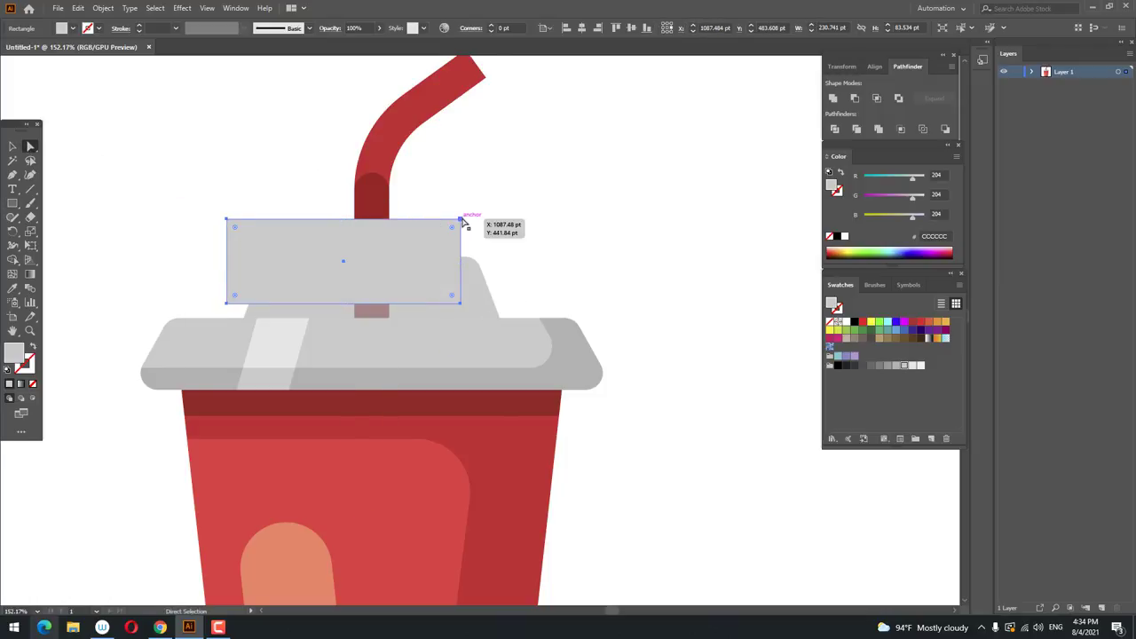
pyautogui.moveTo(453, 220); pyautogui.dragTo(438, 221)
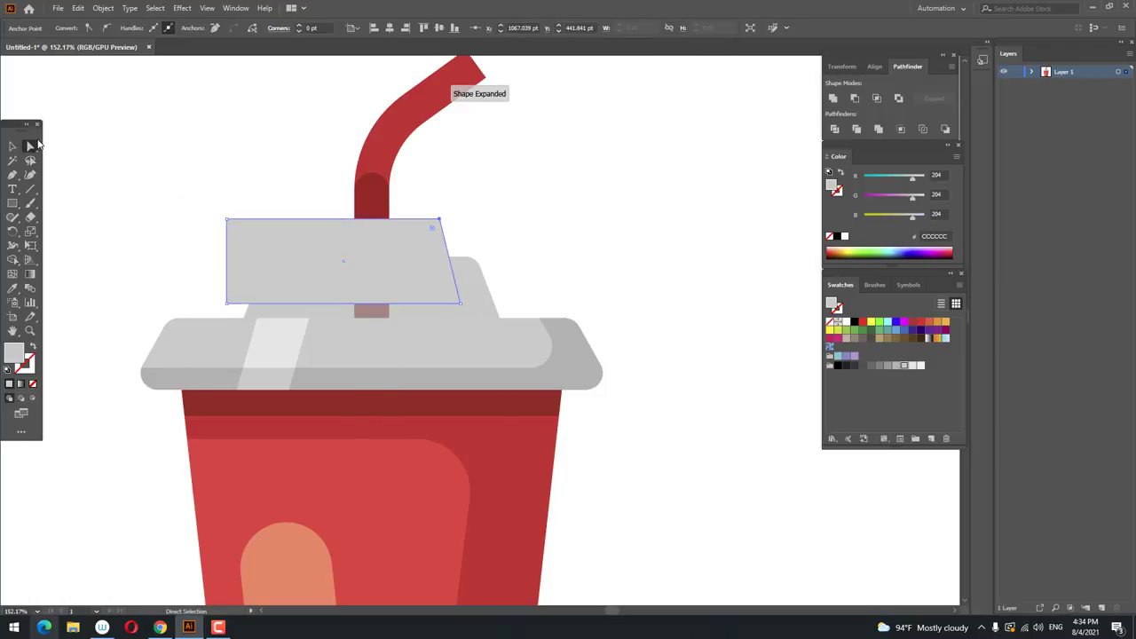
pyautogui.click(460, 303)
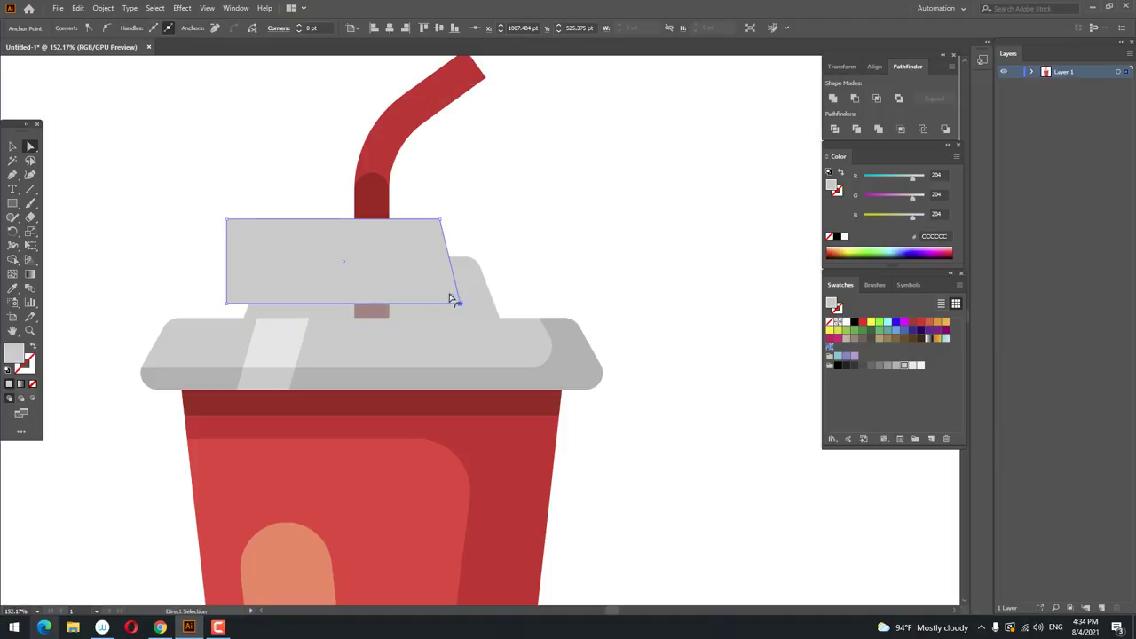
pyautogui.moveTo(453, 300); pyautogui.dragTo(422, 284)
pyautogui.click(18, 147)
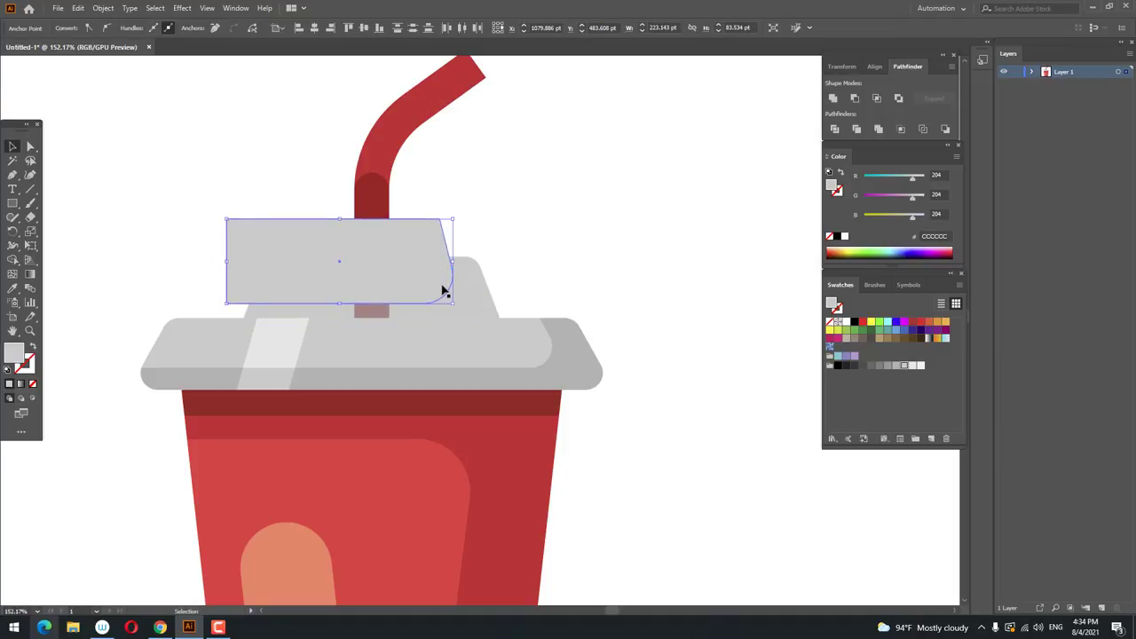
# Step: Set the lid's upper part to 100% opacity and divide it with the overlapping light grey rectangle
pyautogui.click(471, 296)
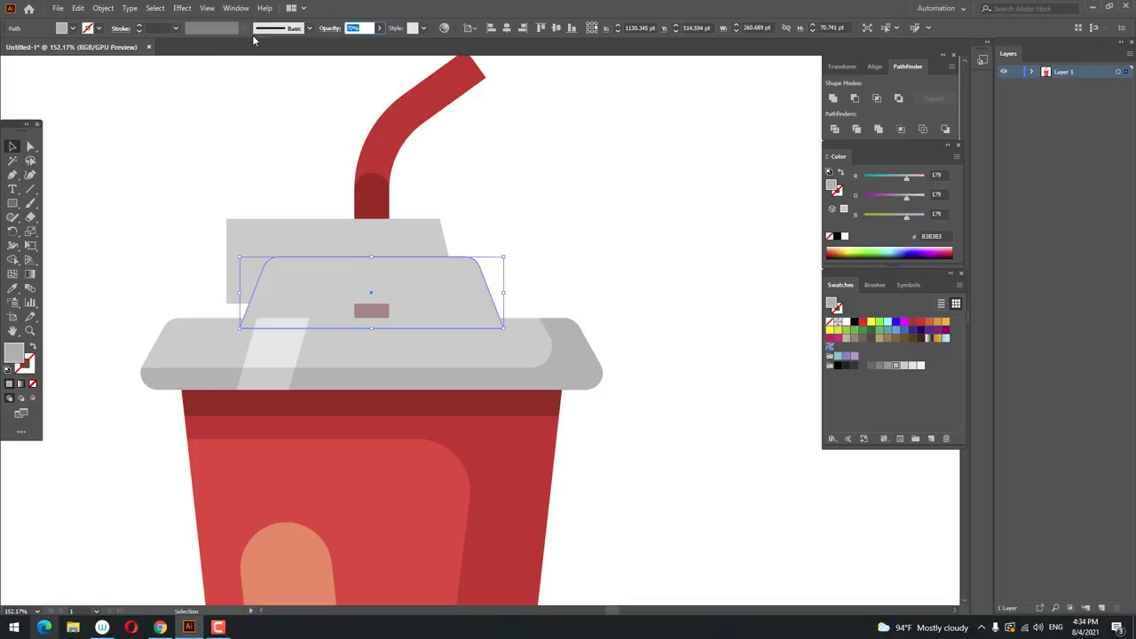
pyautogui.press('Return')
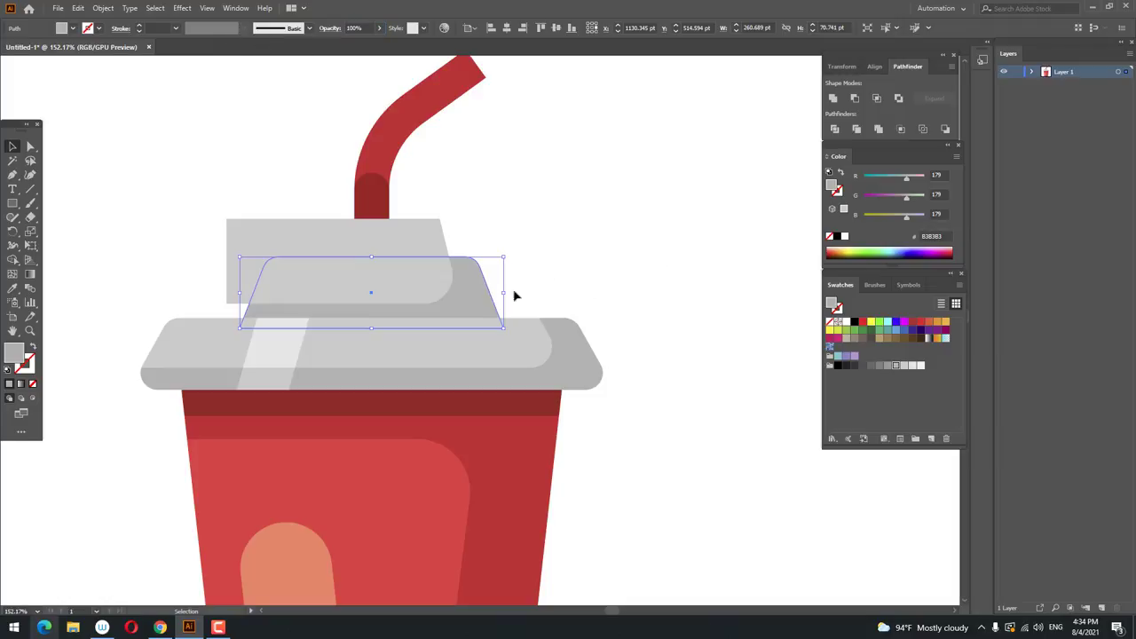
pyautogui.keyDown('shift'); pyautogui.click(425, 268); pyautogui.keyUp('shift')
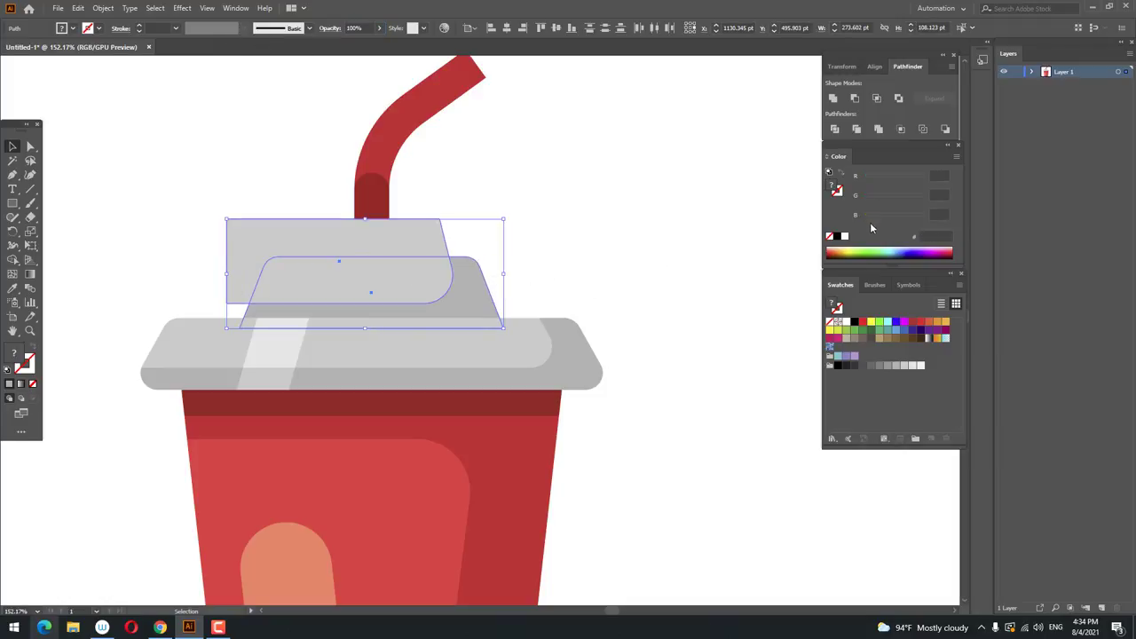
pyautogui.click(836, 128)
# Step: Ungroup the divided pieces and delete the light grey piece lying outside the lid's upper part
pyautogui.rightClick(470, 265)
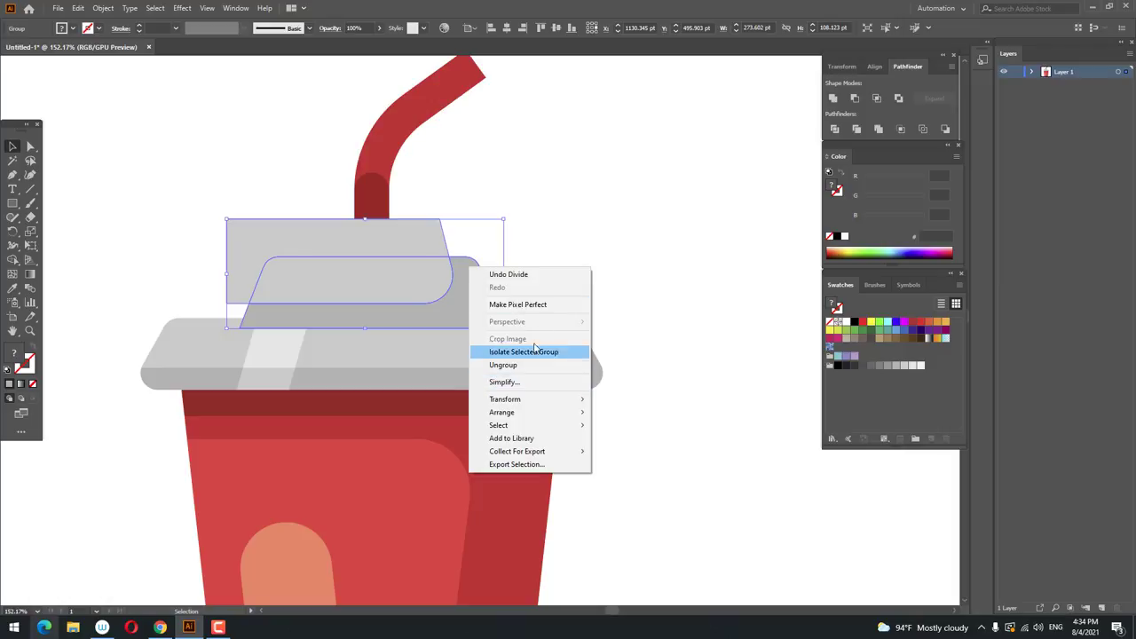
pyautogui.click(525, 364)
pyautogui.click(435, 240)
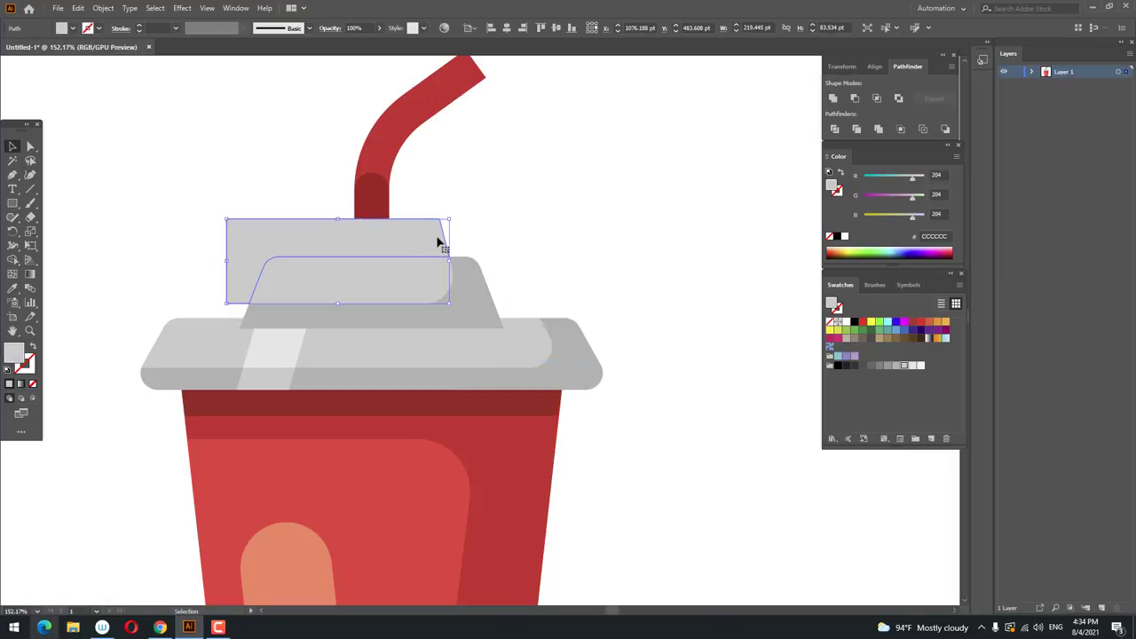
pyautogui.press('Delete')
# Step: Send the straw and all pieces of the lid's upper part to the back, behind the rim
pyautogui.moveTo(447, 263); pyautogui.dragTo(448, 261)
pyautogui.rightClick(448, 261)
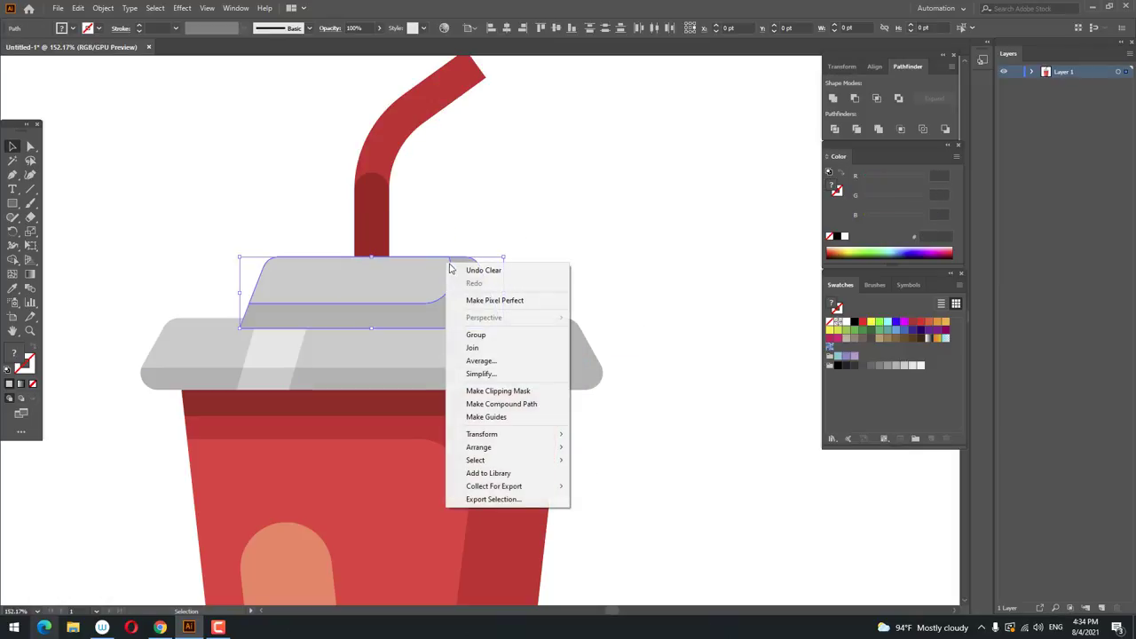
pyautogui.click(580, 278)
pyautogui.moveTo(558, 277); pyautogui.dragTo(296, 184)
pyautogui.rightClick(400, 241)
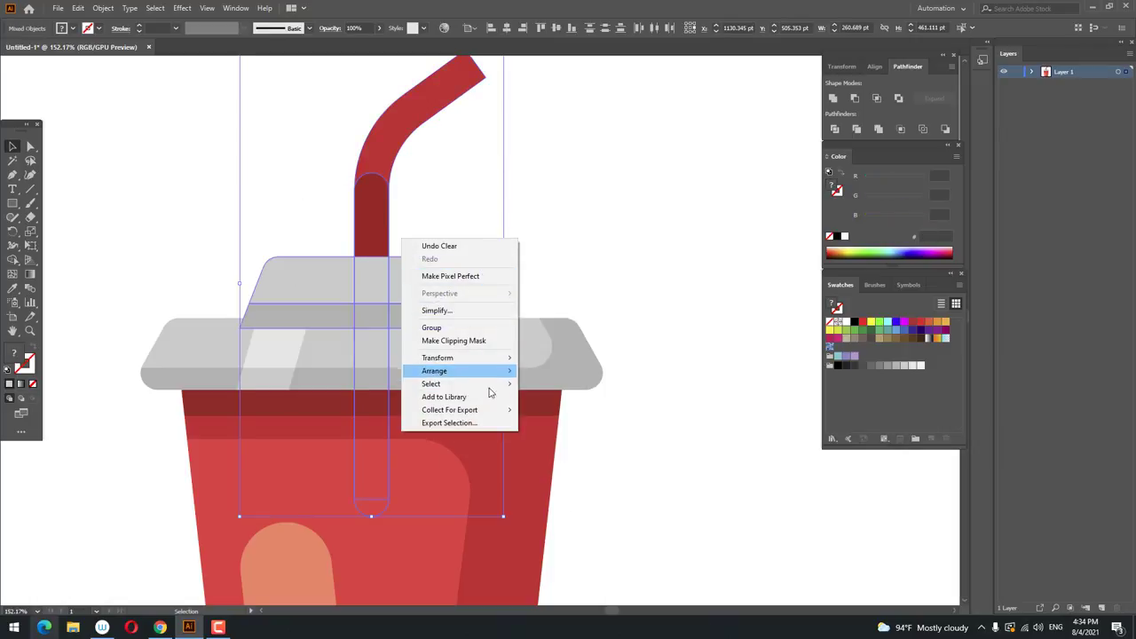
pyautogui.moveTo(486, 372)
pyautogui.click(568, 410)
pyautogui.click(545, 284)
# Step: Set the opacity of the light and dark pieces of the lid's upper part to 70%
pyautogui.click(436, 264)
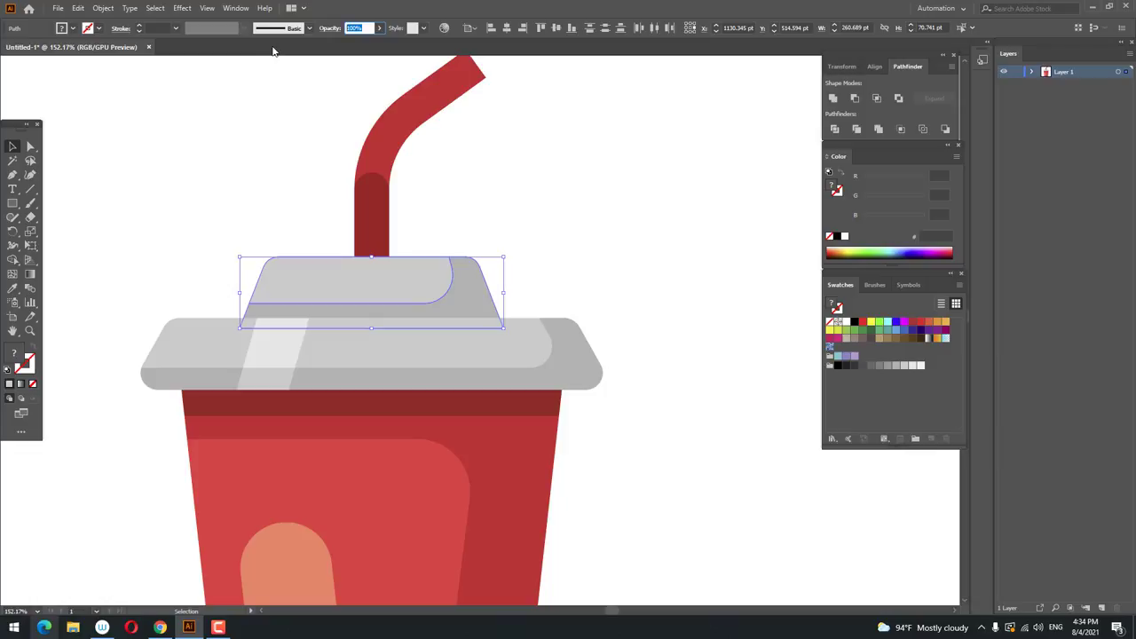
pyautogui.press('Return')
pyautogui.click(639, 259)
# Step: Draw a rectangle about 49 x 61 pt across the full height of the lid's upper part, just left of the straw
pyautogui.press('z')
pyautogui.moveTo(626, 258); pyautogui.dragTo(497, 380)
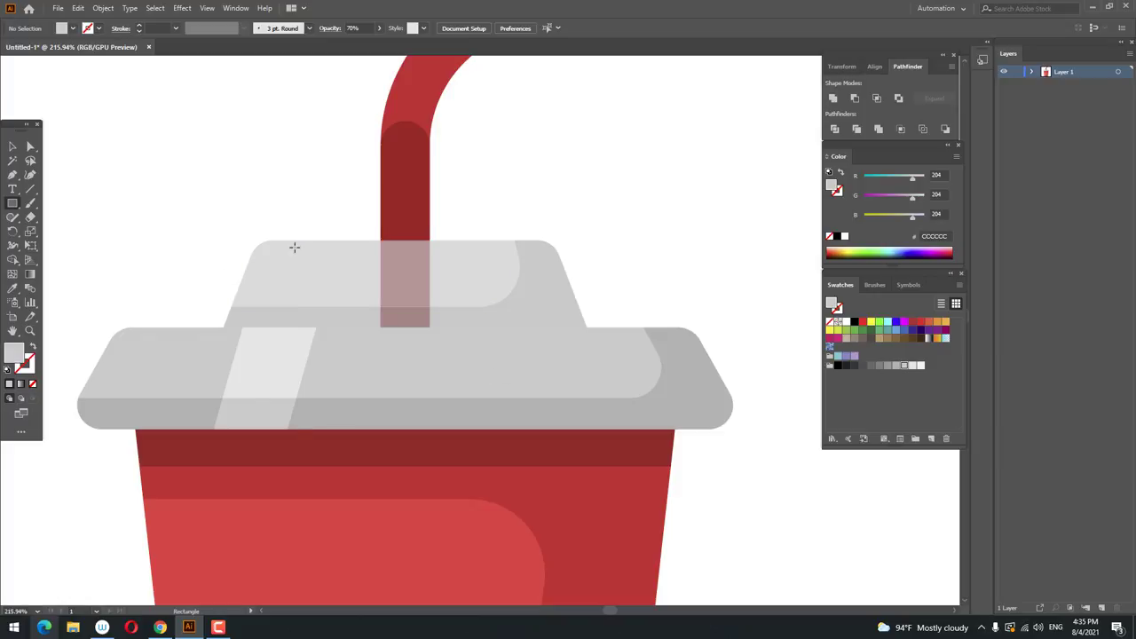
pyautogui.moveTo(299, 240); pyautogui.dragTo(371, 328)
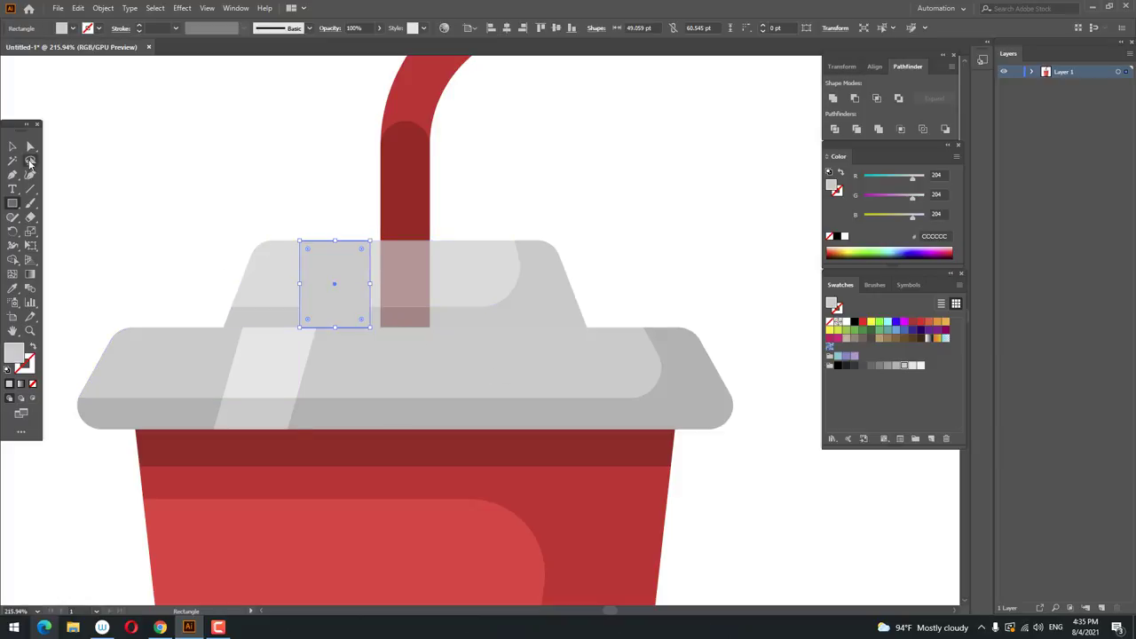
# Step: Slant the new rectangle by shifting its two upper corners to the right, and fill it with F2F2F2
pyautogui.click(30, 147)
pyautogui.click(300, 242)
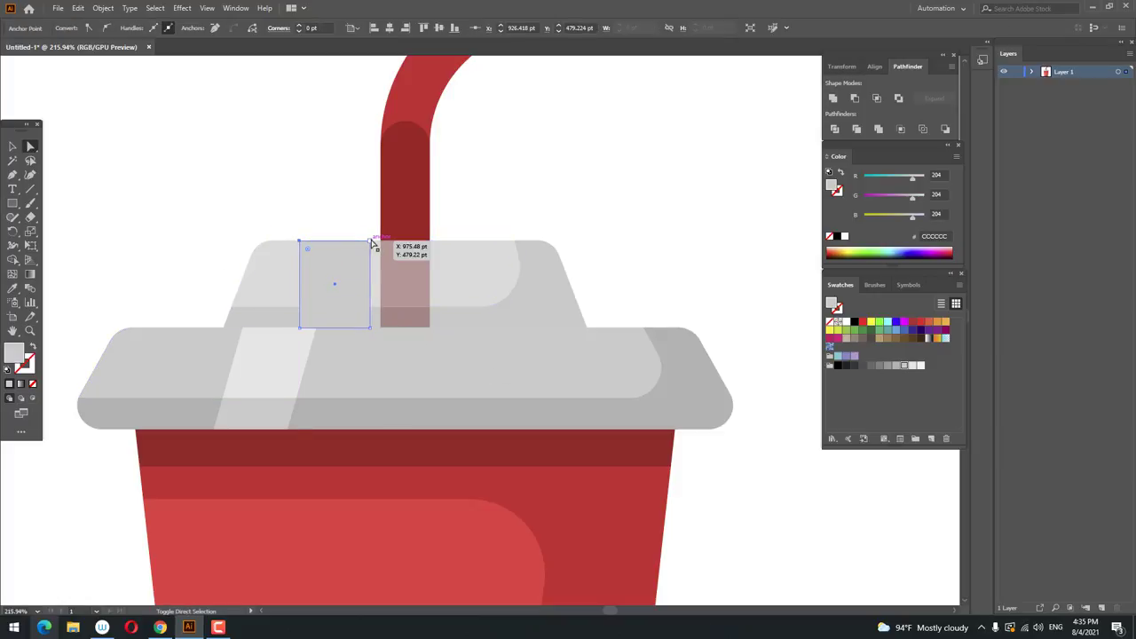
pyautogui.keyDown('shift'); pyautogui.click(370, 241); pyautogui.keyUp('shift')
pyautogui.moveTo(370, 242)
pyautogui.mouseDown()
pyautogui.moveTo(423, 251)
pyautogui.moveTo(388, 248)
pyautogui.mouseUp()
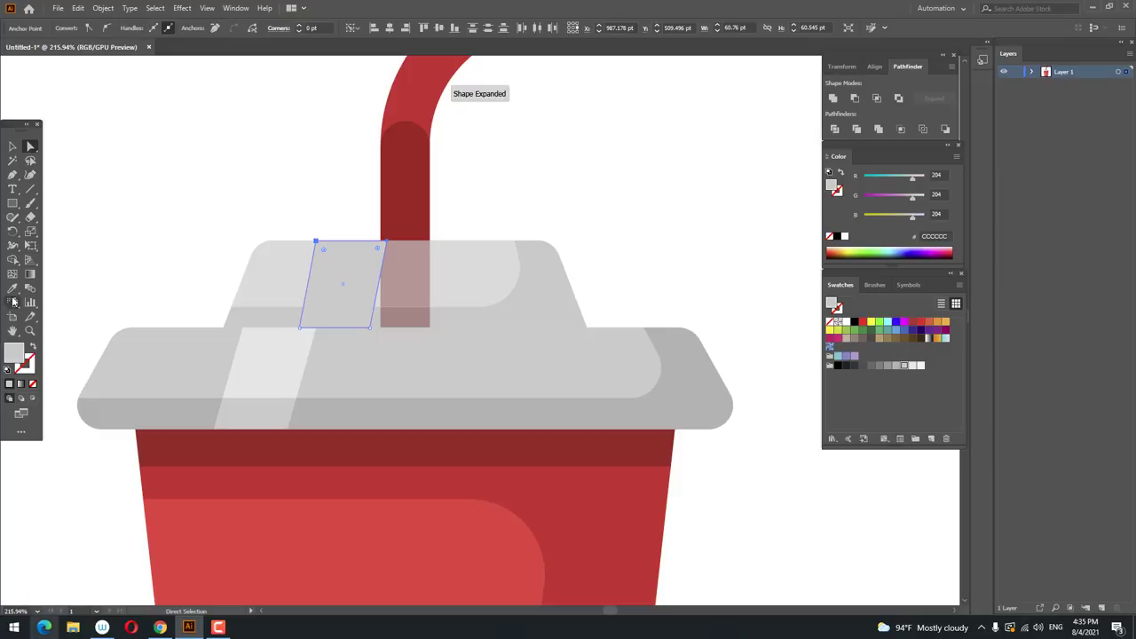
pyautogui.press('i')
pyautogui.click(919, 365)
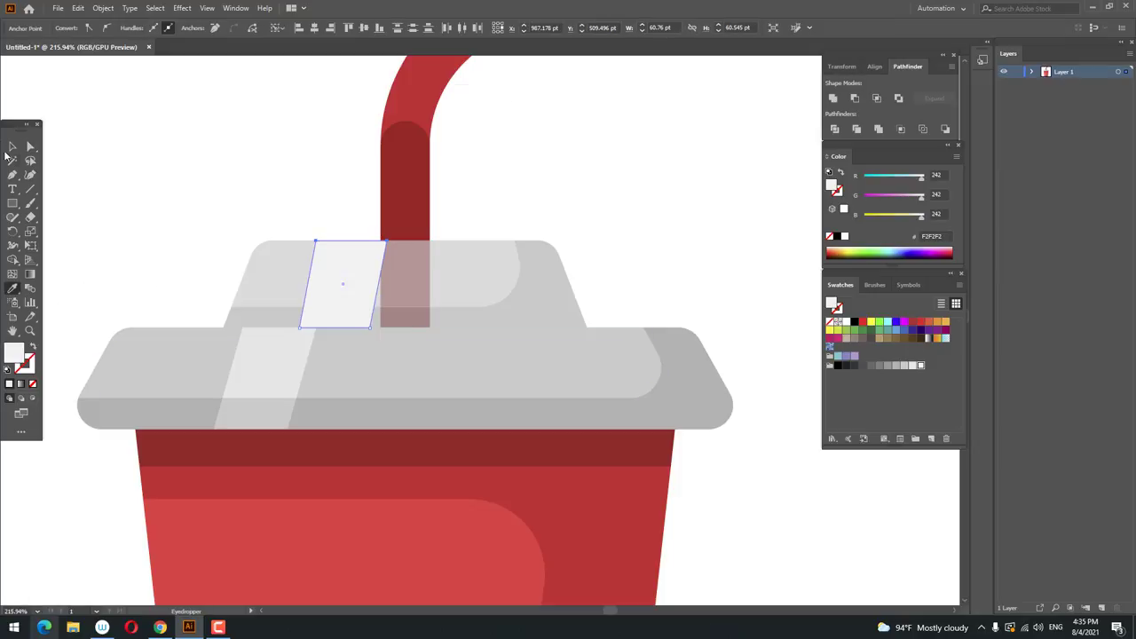
# Step: Reduce the opacity of the slanted highlight and move it slightly left, away from the straw
pyautogui.click(12, 146)
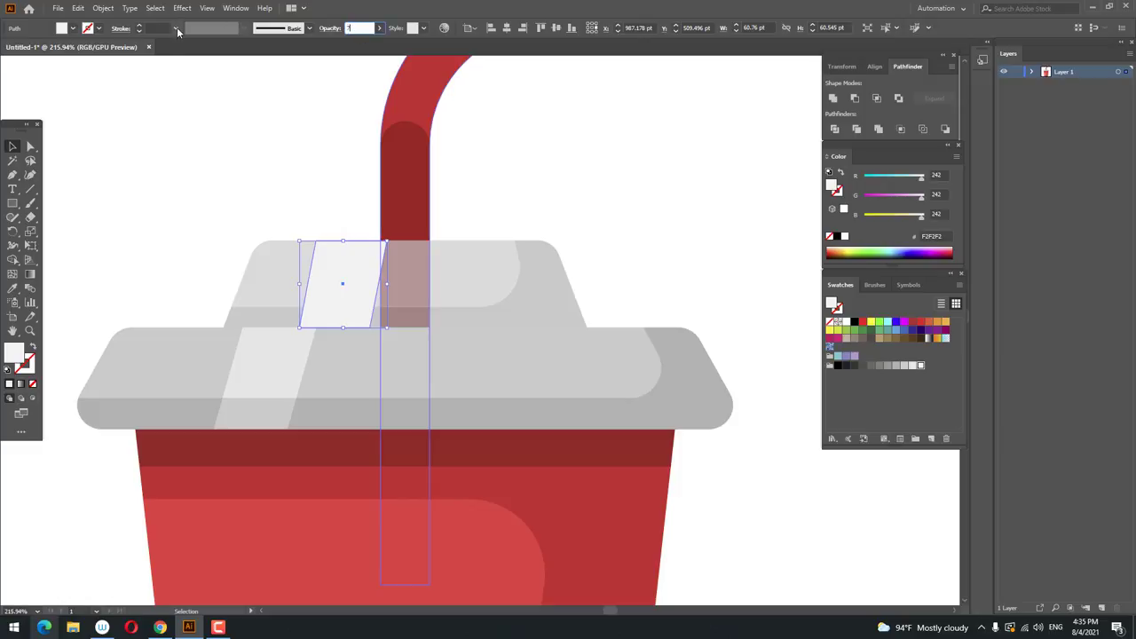
pyautogui.click(649, 206)
pyautogui.moveTo(357, 303); pyautogui.dragTo(333, 302)
pyautogui.click(376, 165)
# Step: Select all parts of the cup, lid and straw and group them
pyautogui.press('z')
pyautogui.moveTo(375, 166); pyautogui.dragTo(218, 276)
pyautogui.moveTo(355, 353); pyautogui.dragTo(374, 376)
pyautogui.moveTo(583, 507); pyautogui.dragTo(341, 205)
pyautogui.rightClick(496, 287)
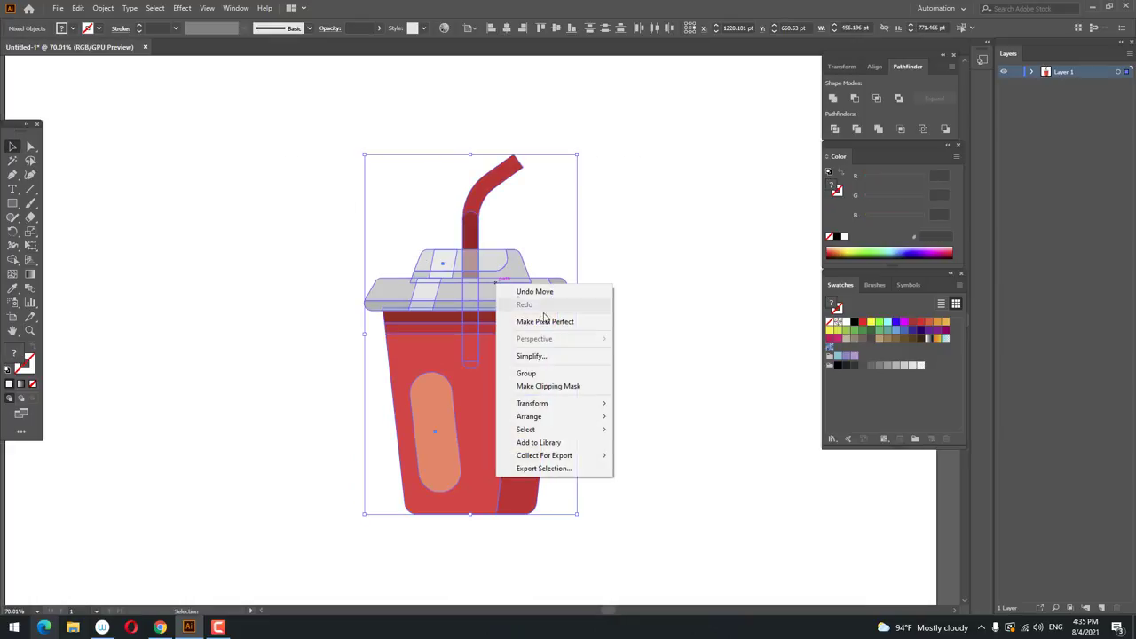
pyautogui.click(546, 372)
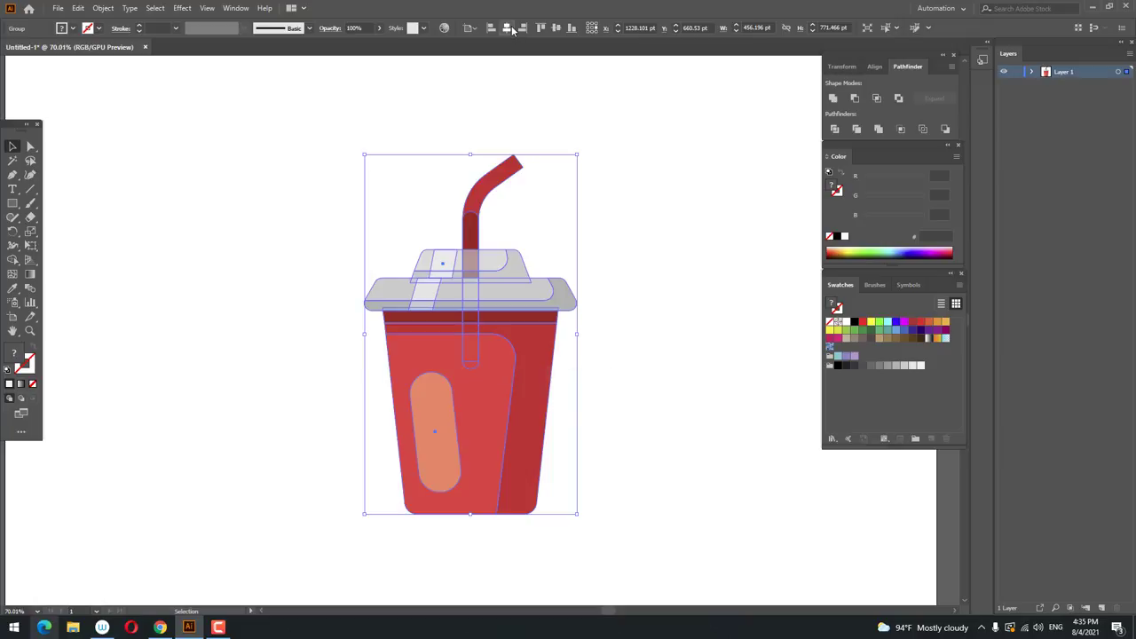
pyautogui.click(612, 315)
pyautogui.press('z')
pyautogui.moveTo(616, 322); pyautogui.dragTo(666, 330)
pyautogui.moveTo(669, 332); pyautogui.dragTo(700, 334)
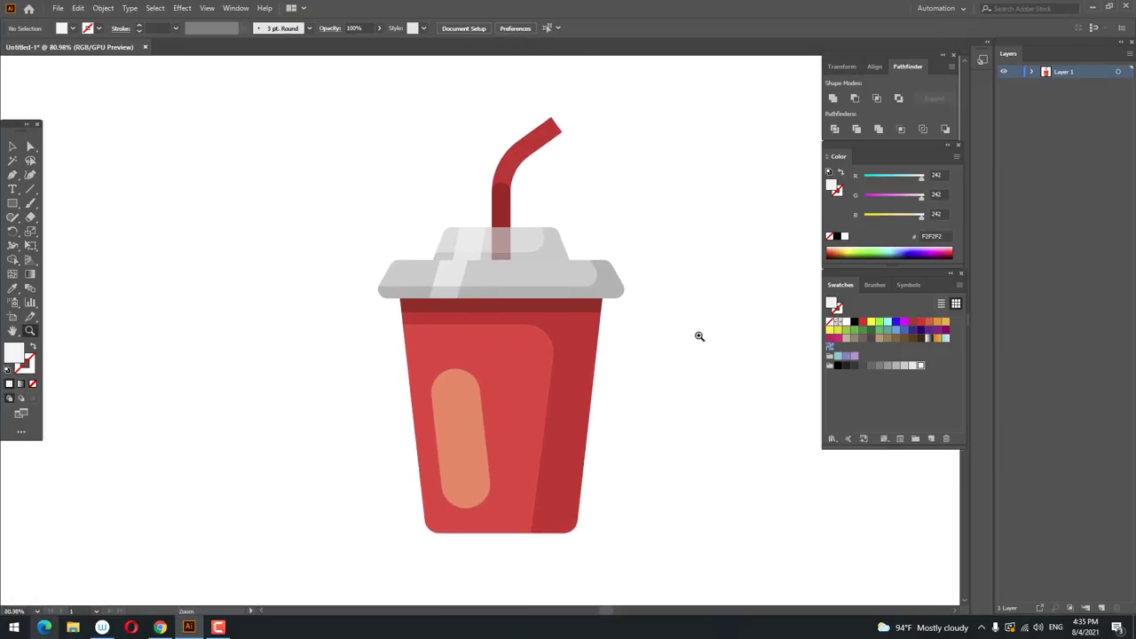